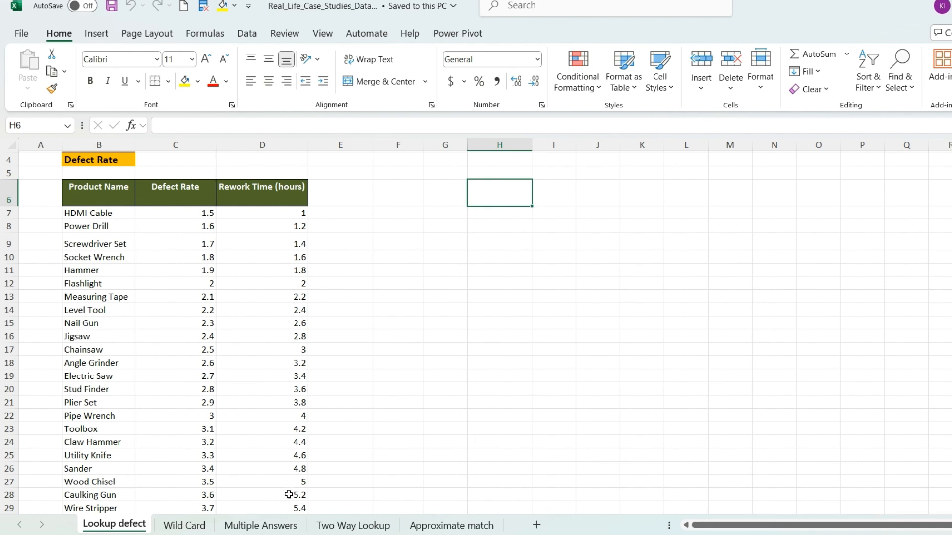
Step: Look through the Multiple Answers and Wild Card sheets, and return to the Lookup defect sheet's product lookup cells
click(272, 527)
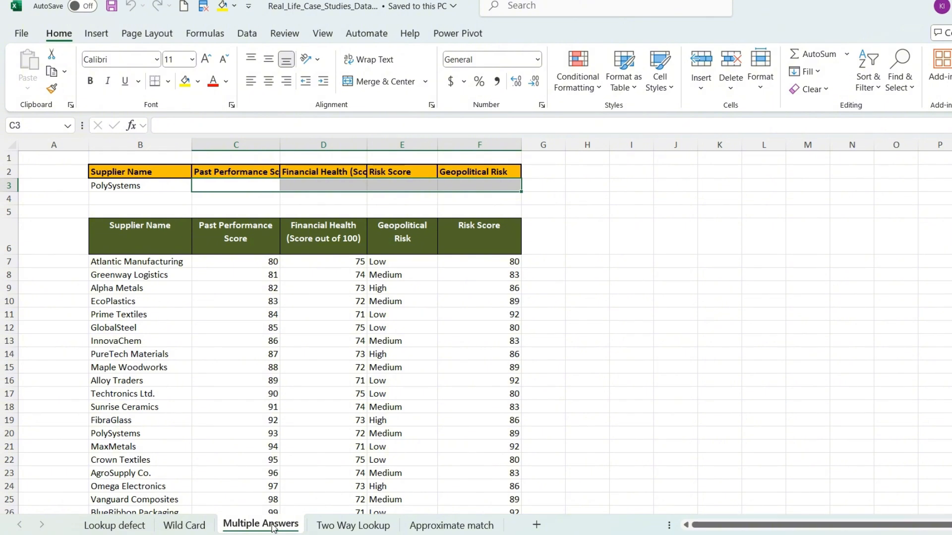
click(171, 527)
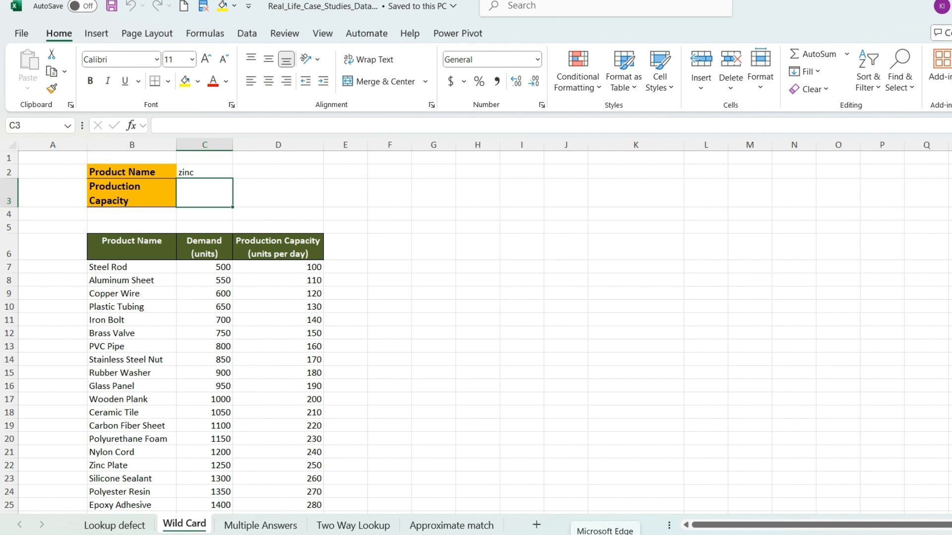
click(100, 527)
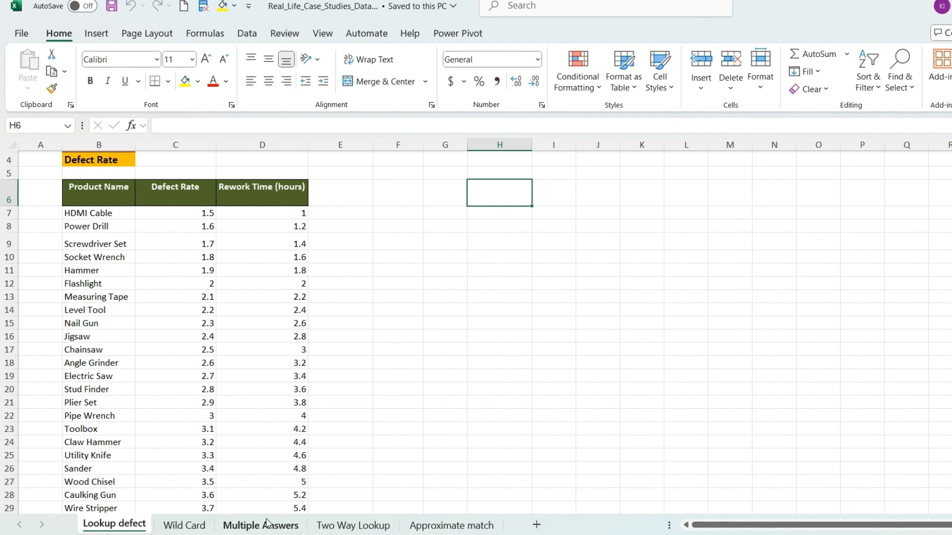
scroll(344, 365, up, 1)
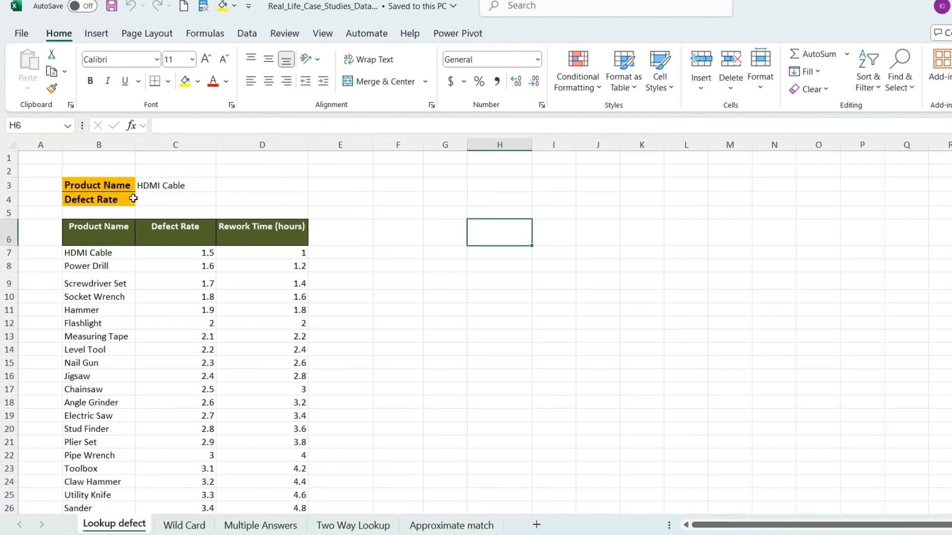
click(182, 239)
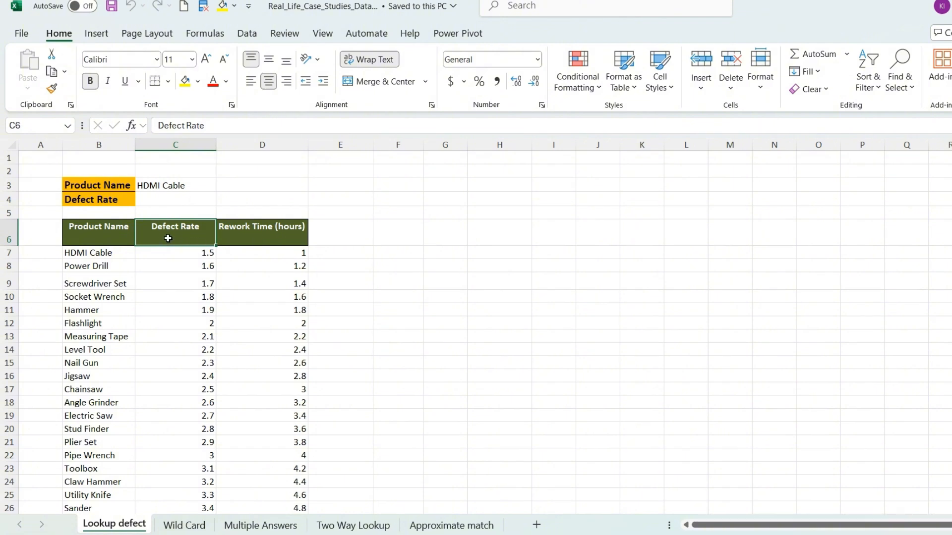
Step: Start an XLOOKUP formula in cell C4 with C3 as the lookup value
click(191, 200)
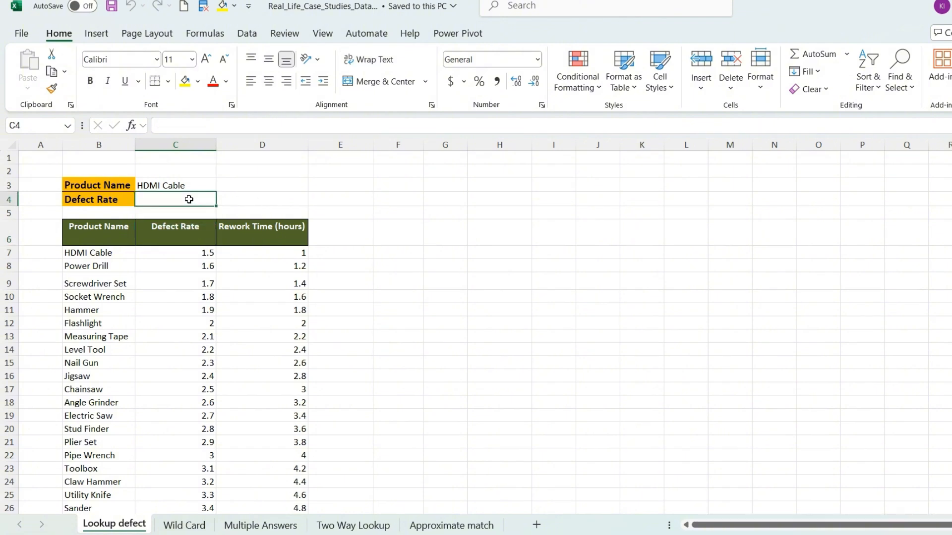
text(=xl)
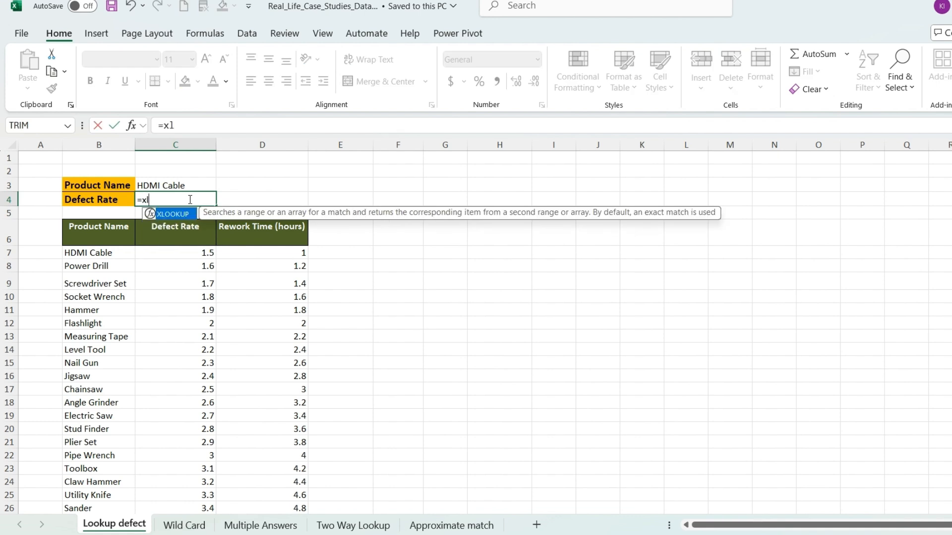
key(Tab)
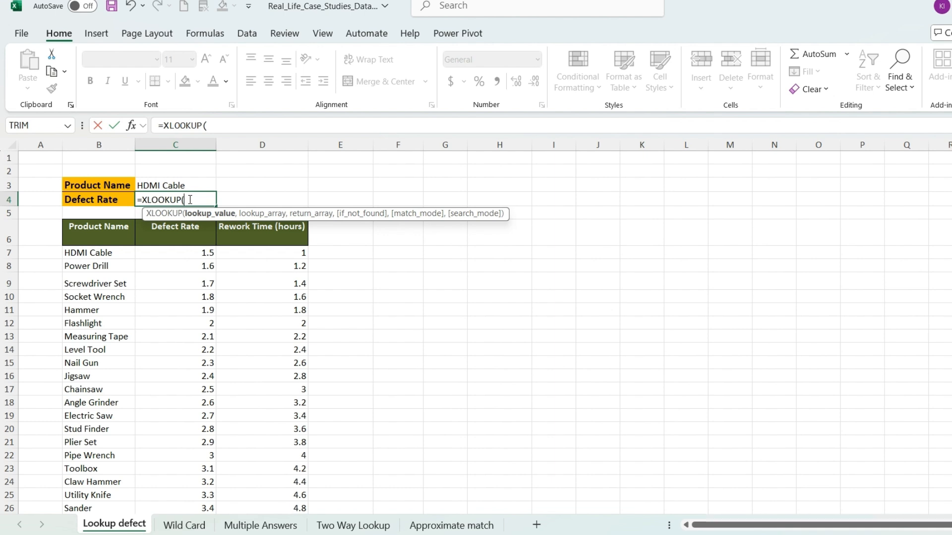
drag(300, 216, 349, 170)
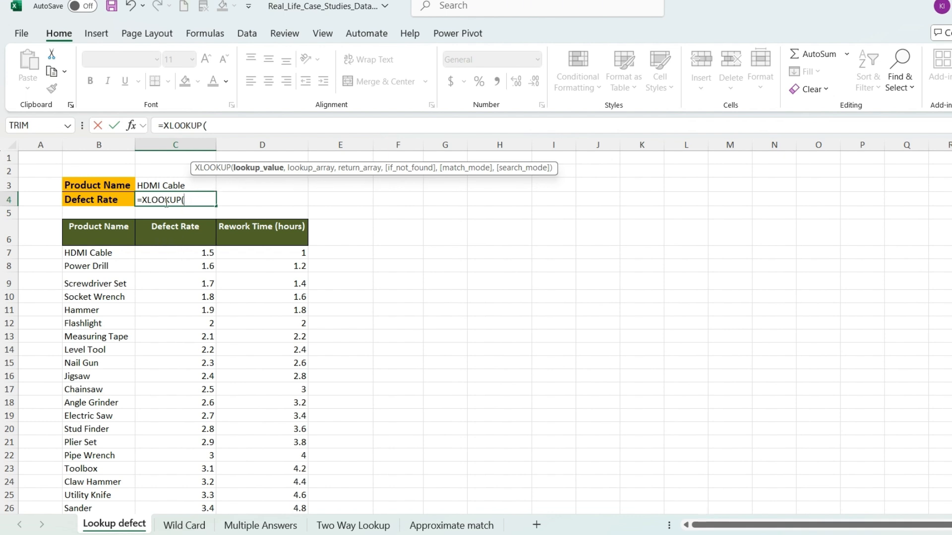
click(173, 184)
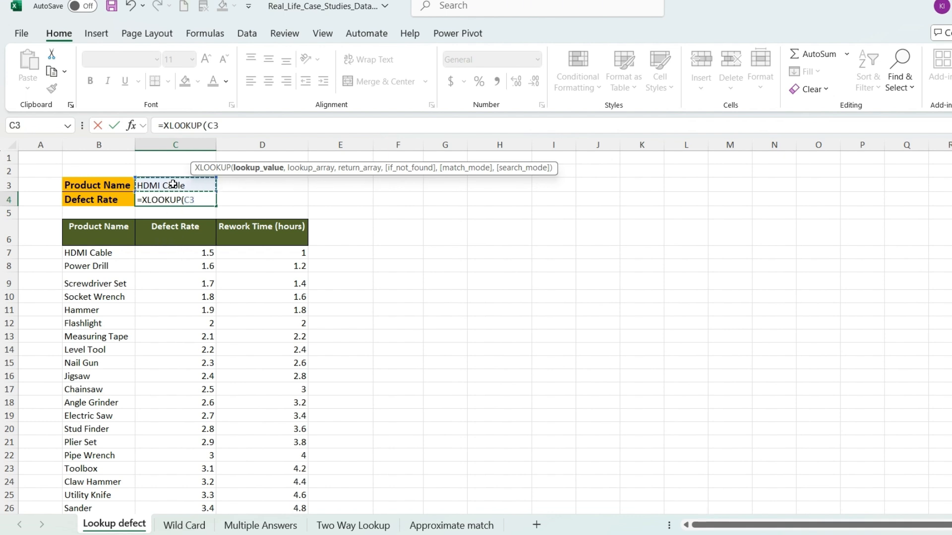
text(,)
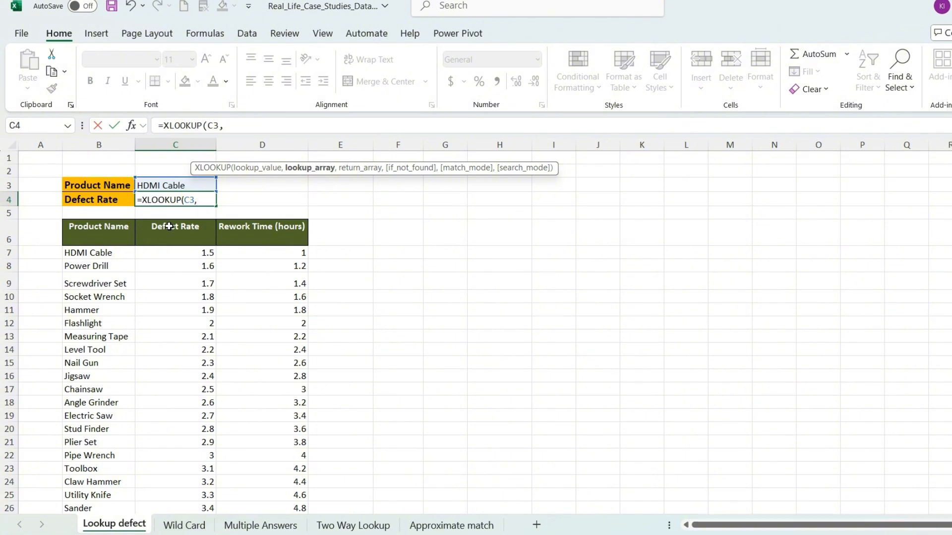
Step: Complete the XLOOKUP in C4 with B7:B31 as lookup array and C7:C31 as return array
click(106, 250)
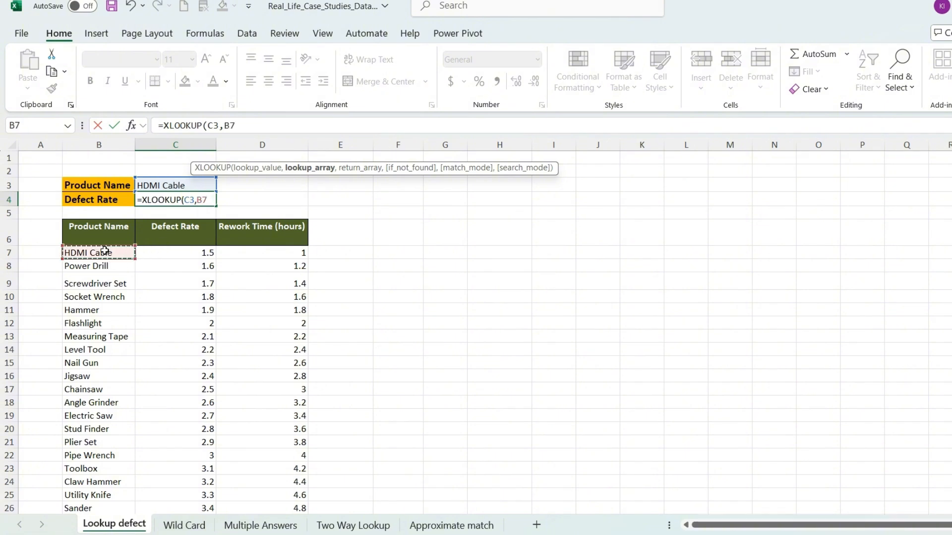
key(ctrl+shift+Down)
text(,)
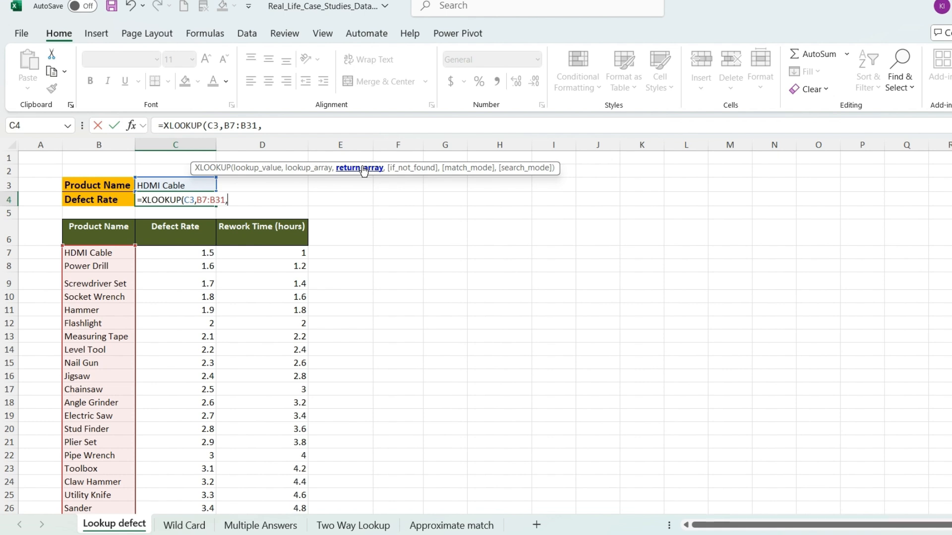
click(204, 253)
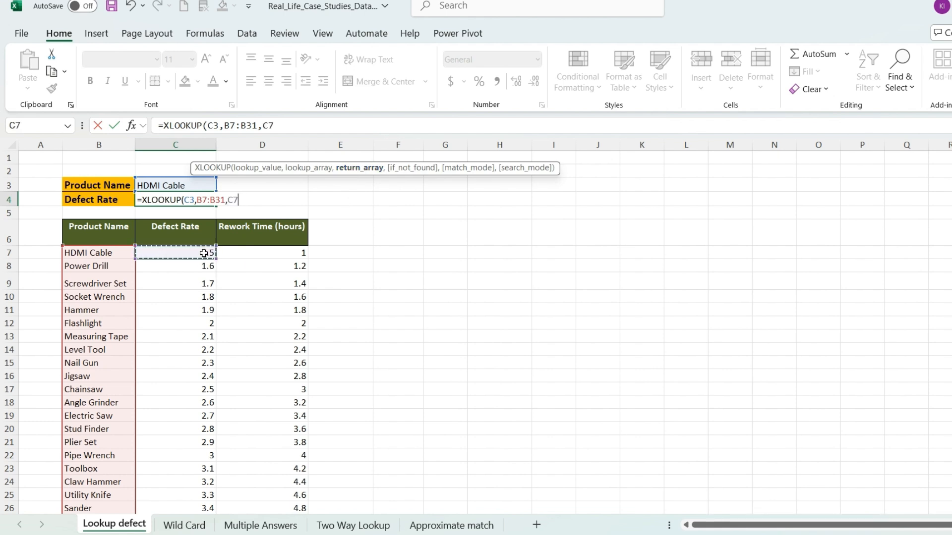
key(ctrl+shift+Down)
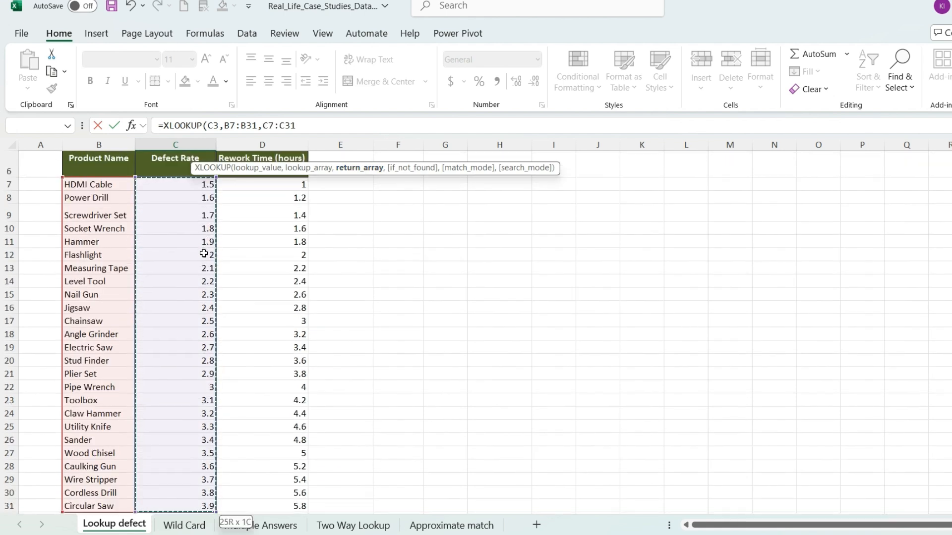
scroll(204, 253, up, 2)
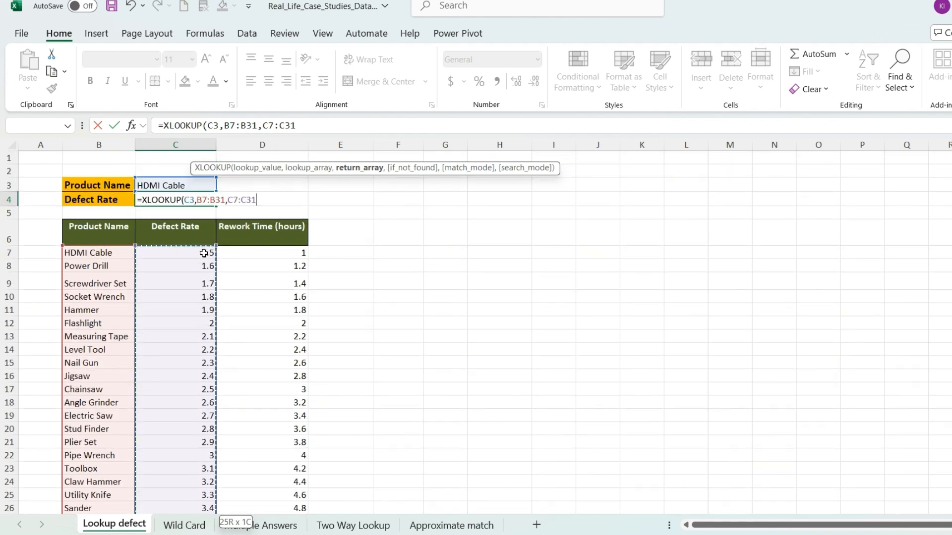
text())
key(Return)
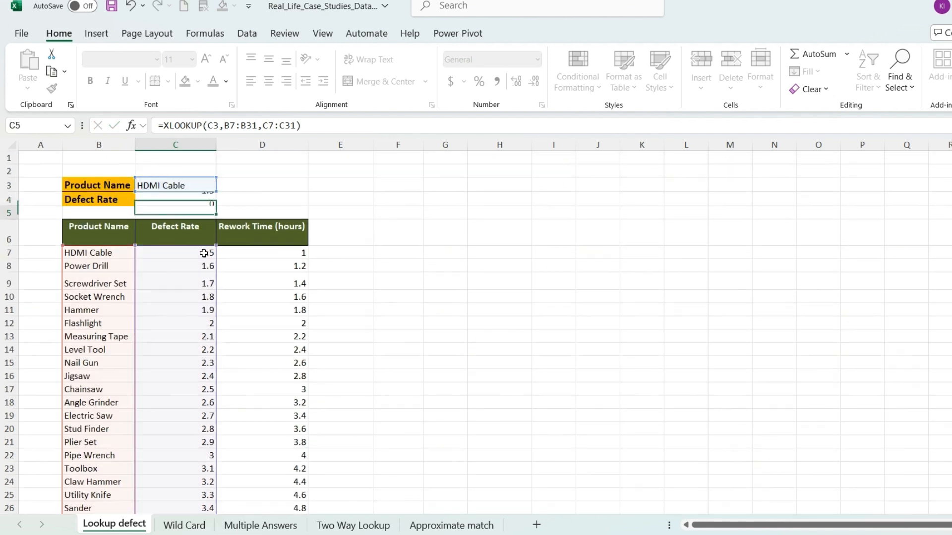
Step: Compare the defect rate returned in C4 with the HDMI Cable row of the table
click(209, 201)
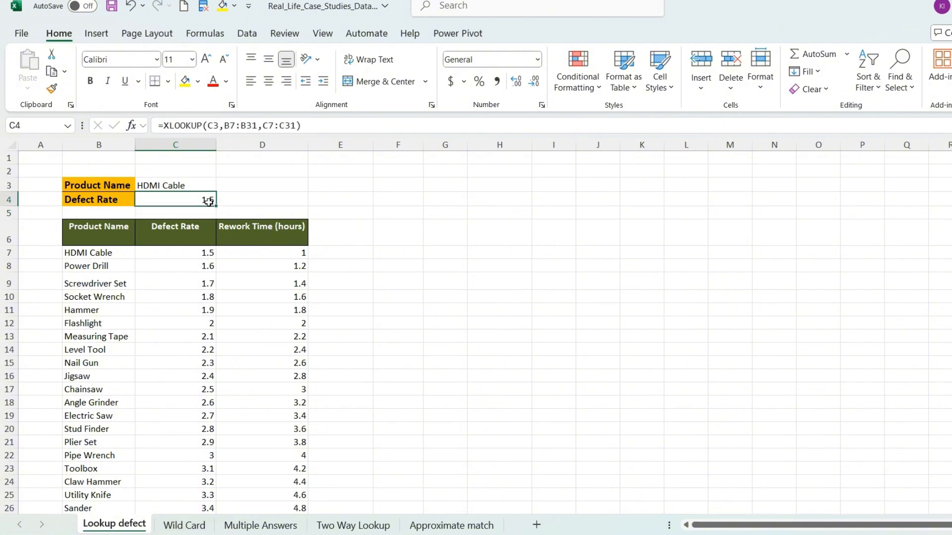
click(187, 188)
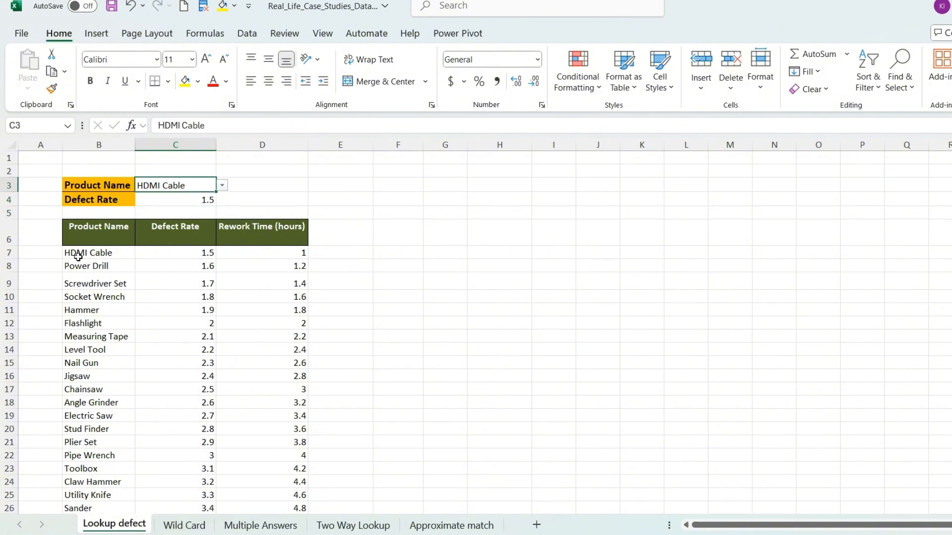
click(205, 254)
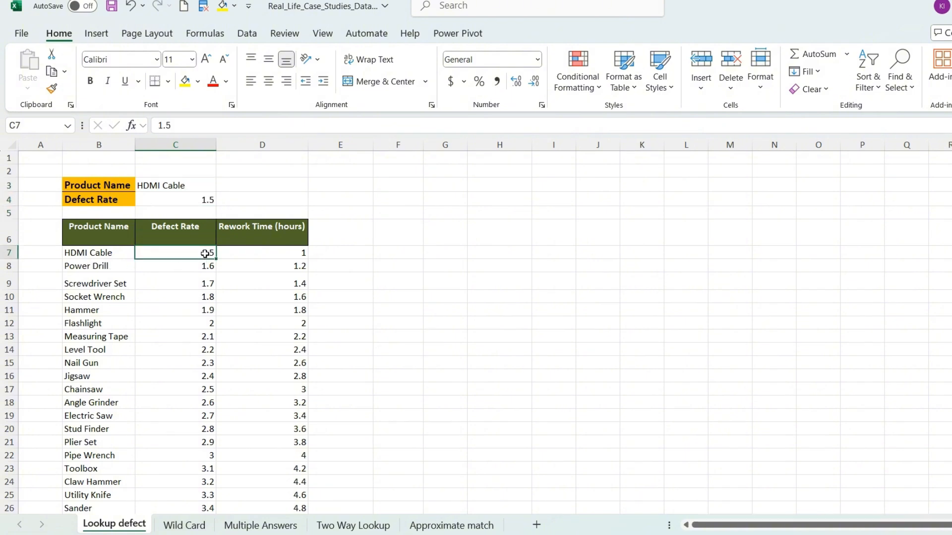
Step: Choose Hammer as the product name in C3 and check its returned defect rate against the table
click(208, 186)
click(222, 185)
click(166, 244)
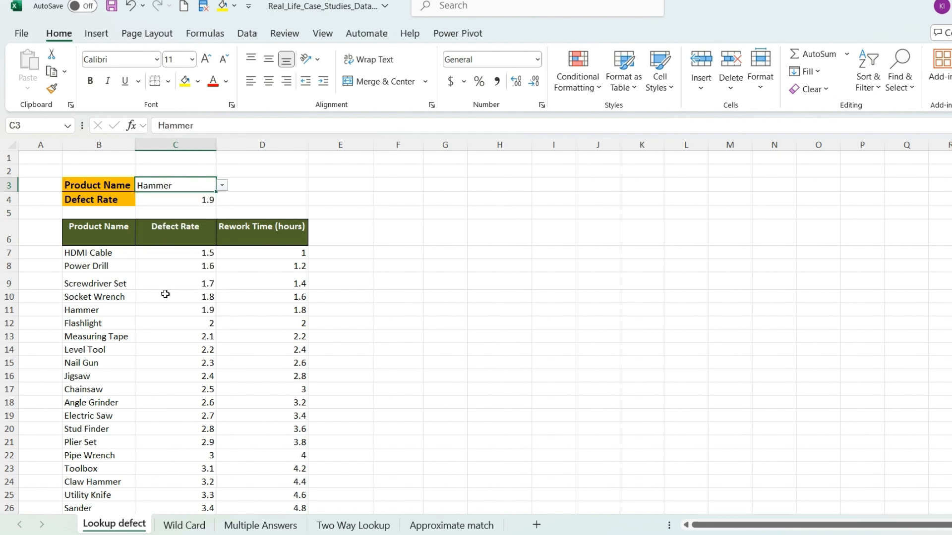
click(93, 311)
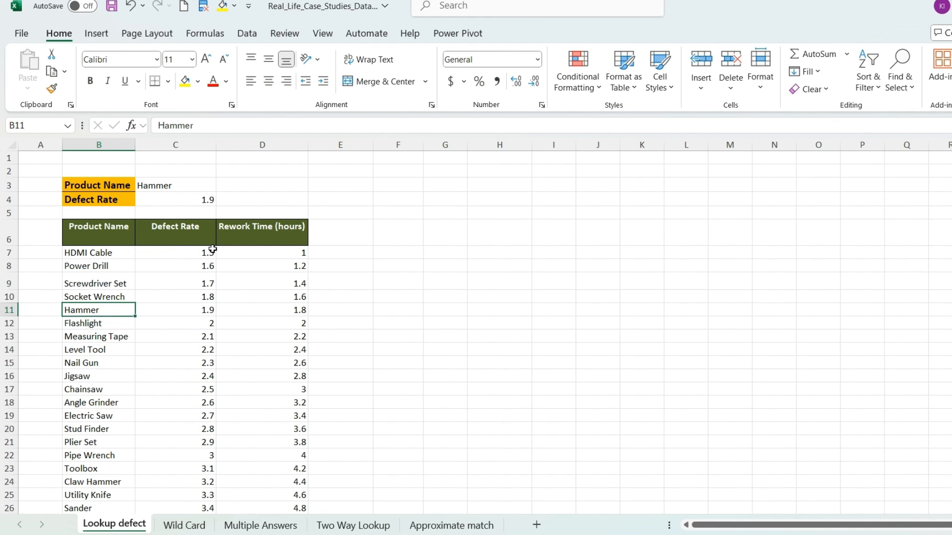
click(201, 200)
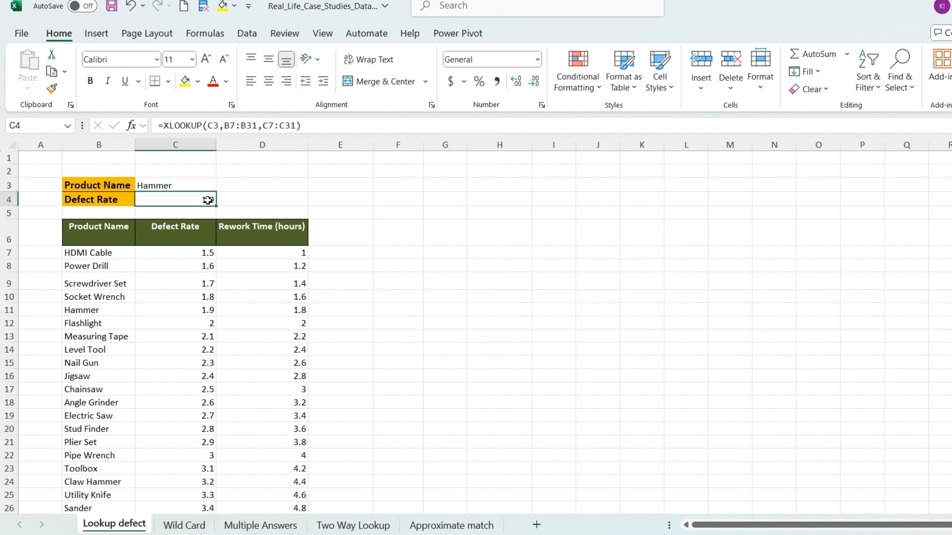
click(192, 186)
click(188, 201)
Step: Choose Jigsaw as the product name in C3 and check its returned defect rate against the table
click(213, 185)
click(222, 185)
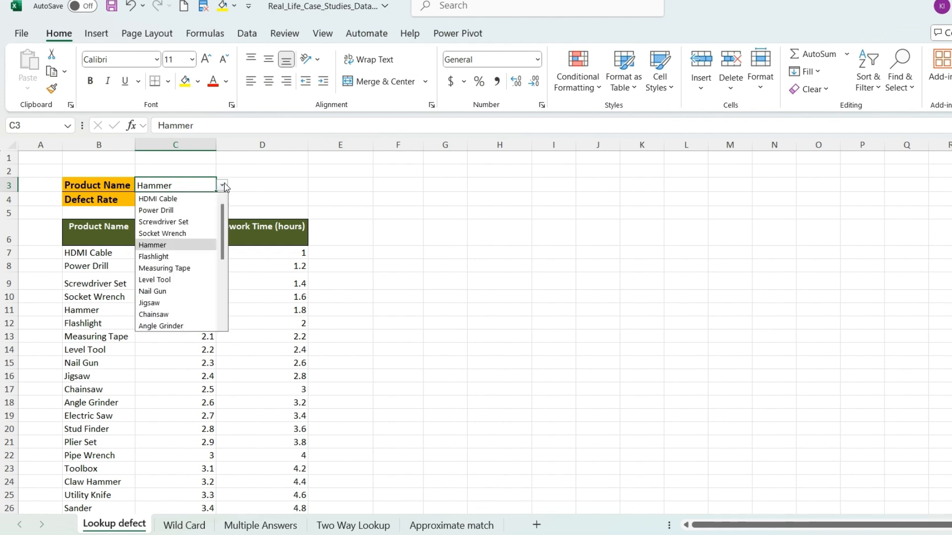
click(188, 303)
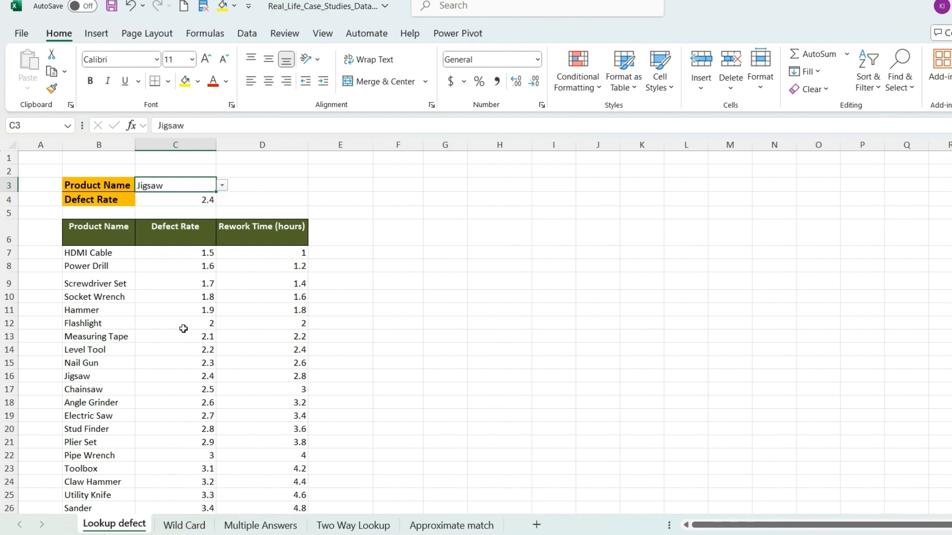
click(77, 377)
click(188, 380)
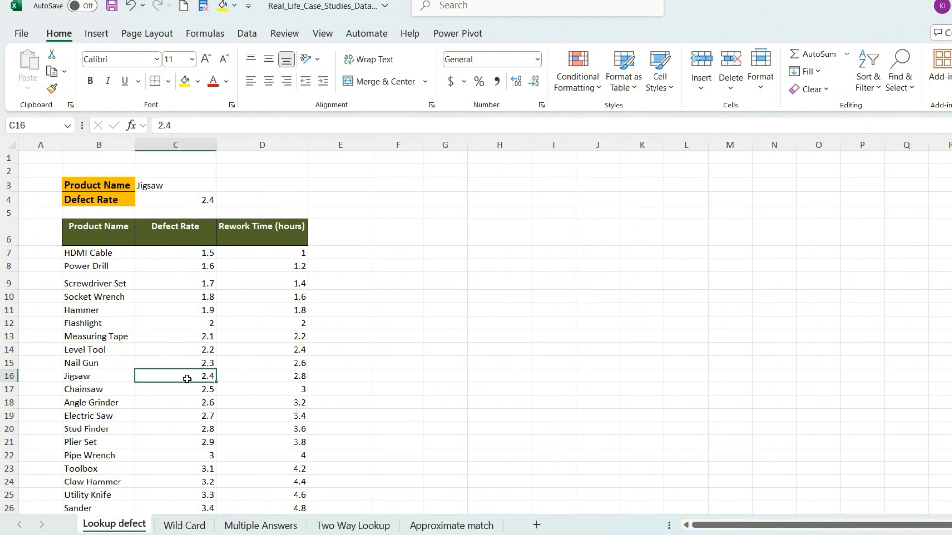
Step: Try to enter "Screw Driver" as the product name in C3
click(161, 189)
key(BackSpace)
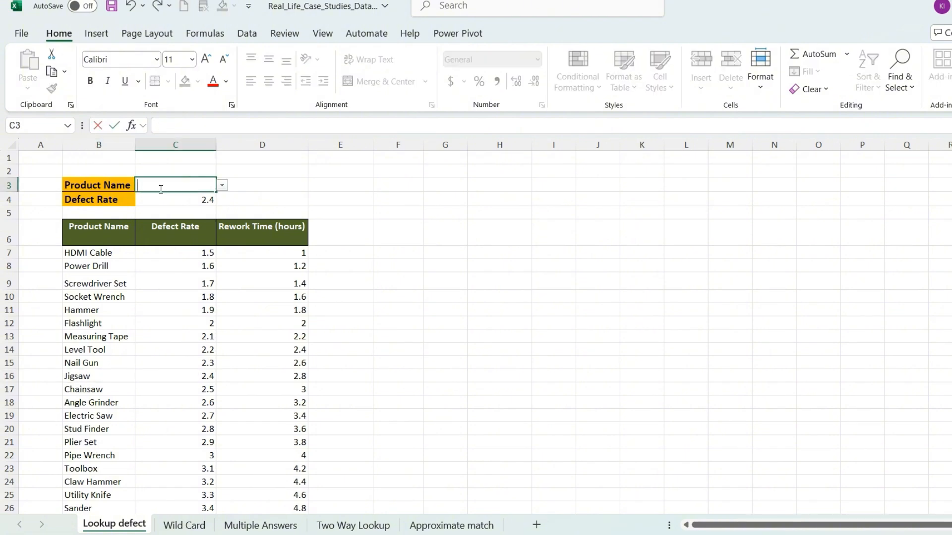
text(Screw)
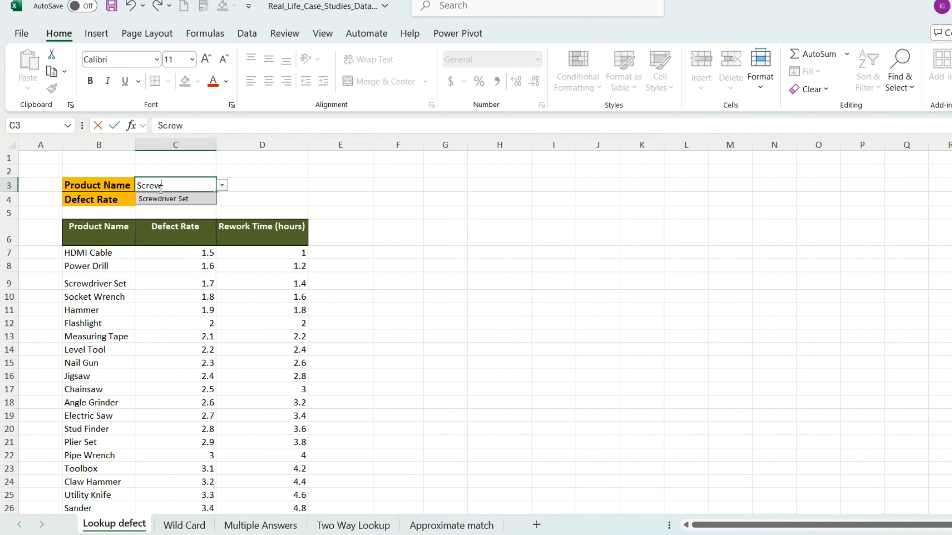
text( Driv)
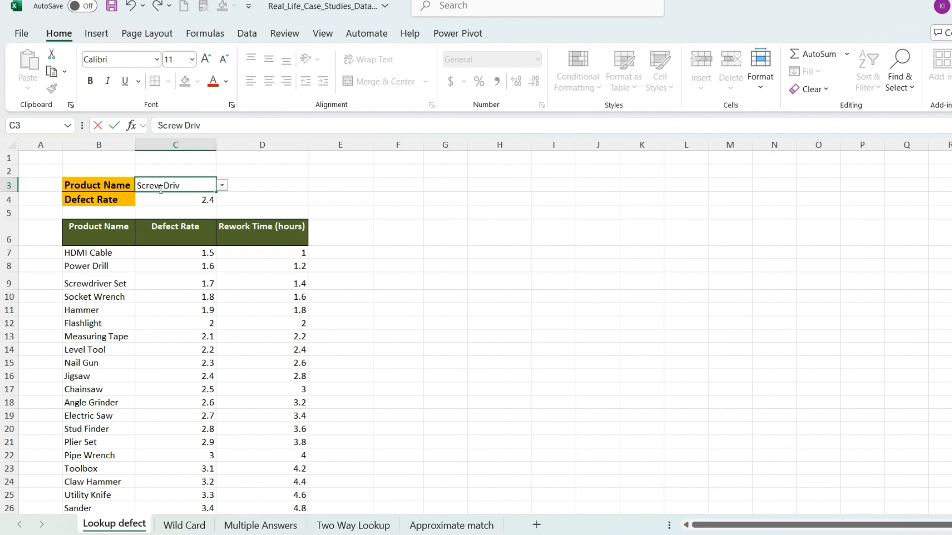
text(er)
key(Return)
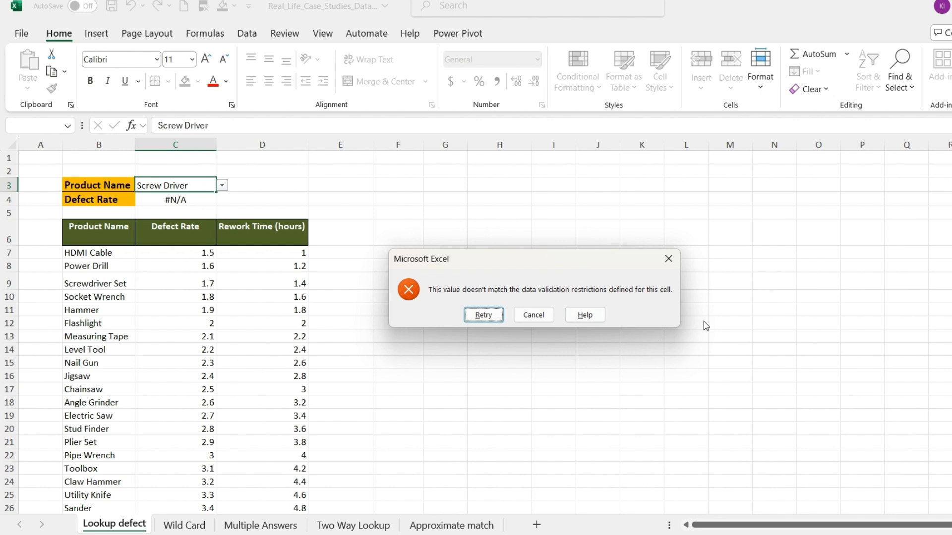
click(669, 258)
Step: Add "Product No found" as the if_not_found argument of the XLOOKUP formula in C4
key(Down)
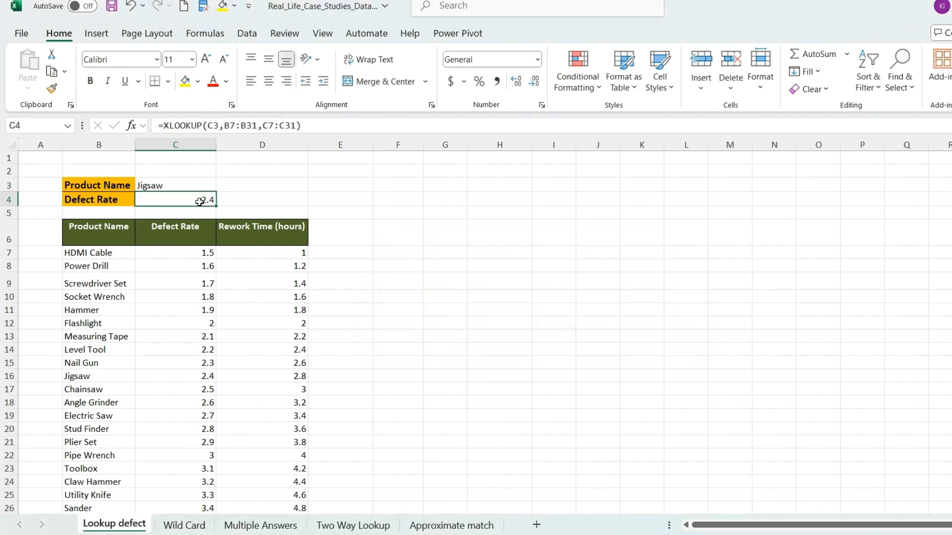
click(297, 125)
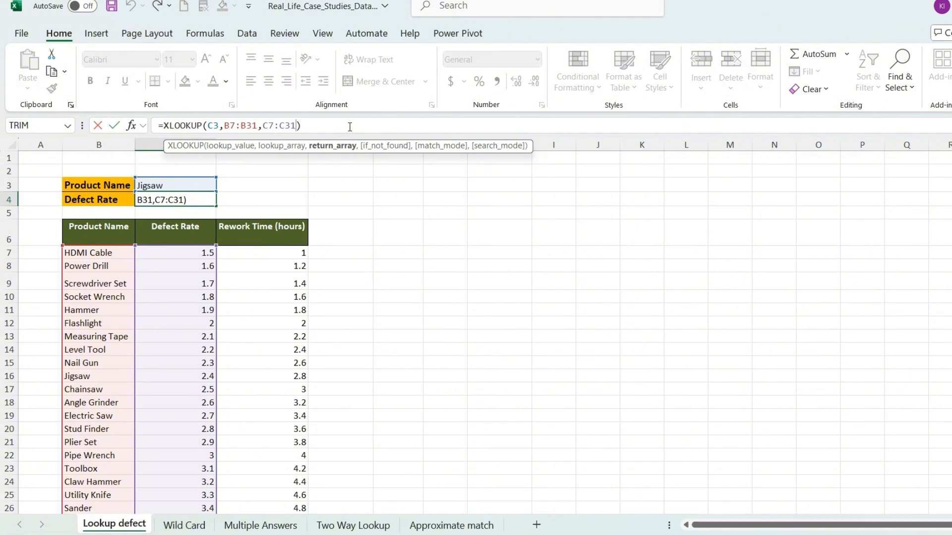
text(,)
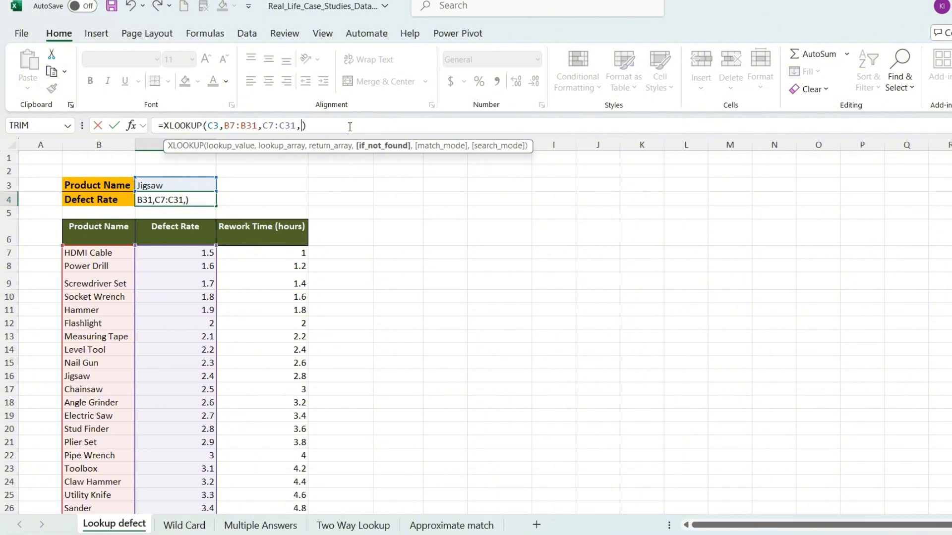
text("product No found")
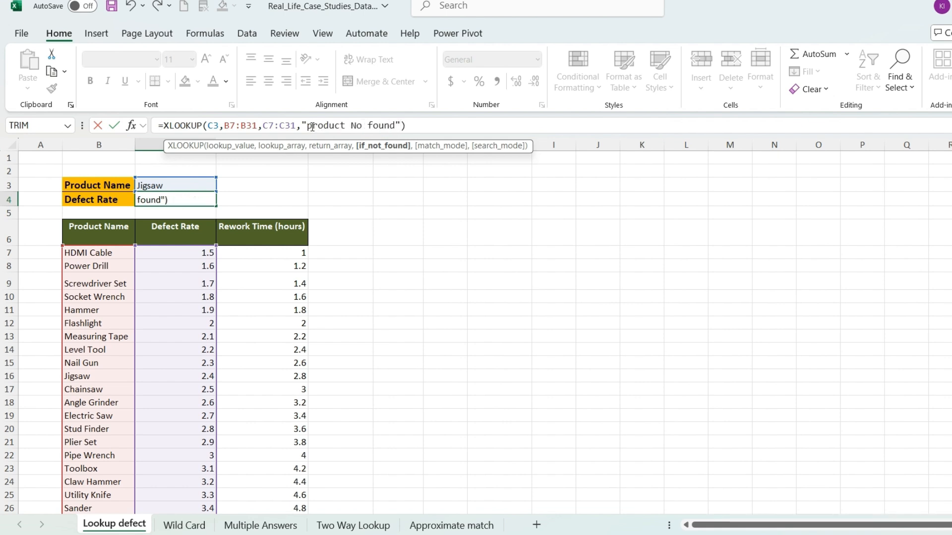
click(312, 127)
key(BackSpace)
text(P)
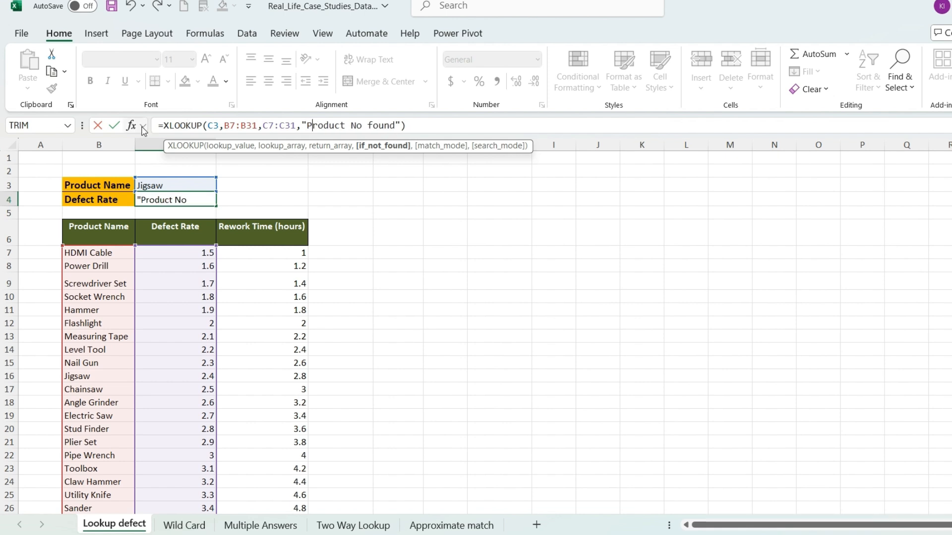
click(114, 126)
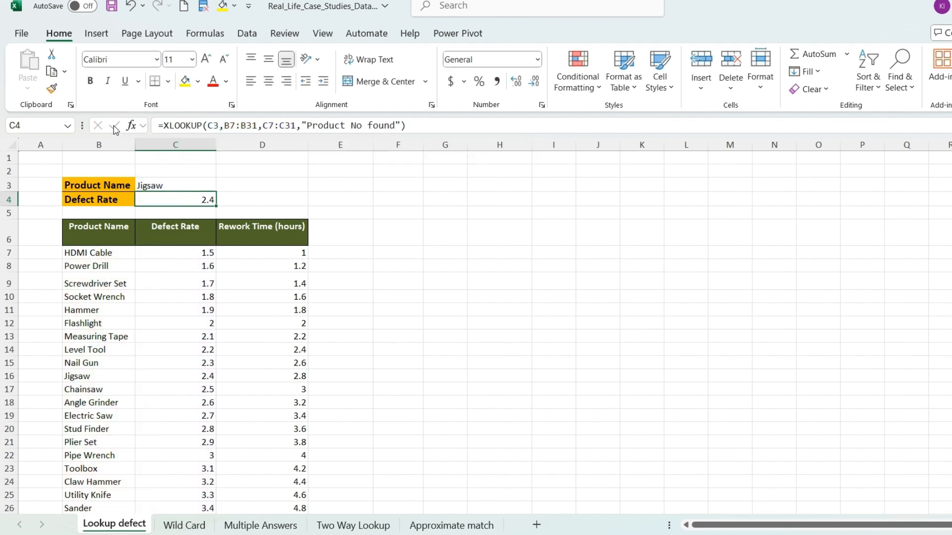
Step: Try to enter "Screw driver" as the product name in C3 to test the not-found message, and dismiss the validation alert
click(176, 184)
key(BackSpace)
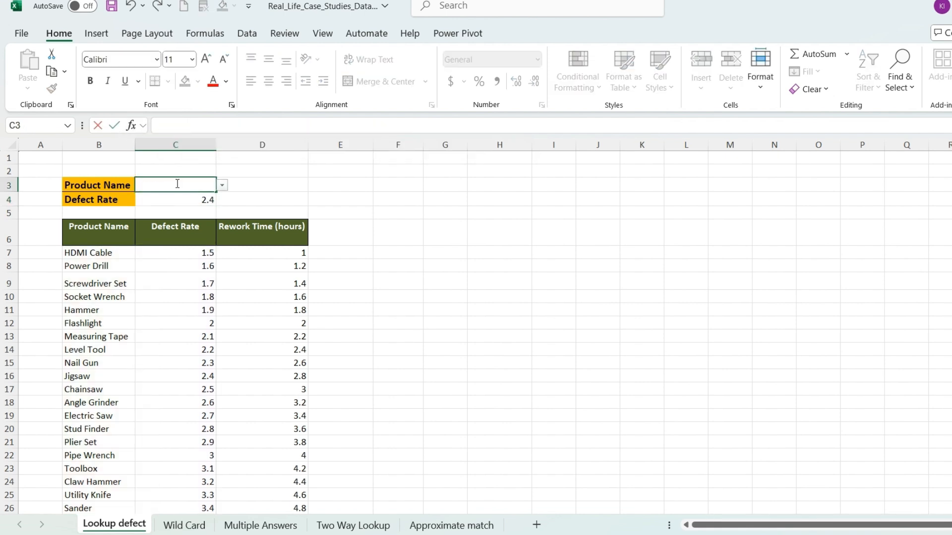
text(Scr)
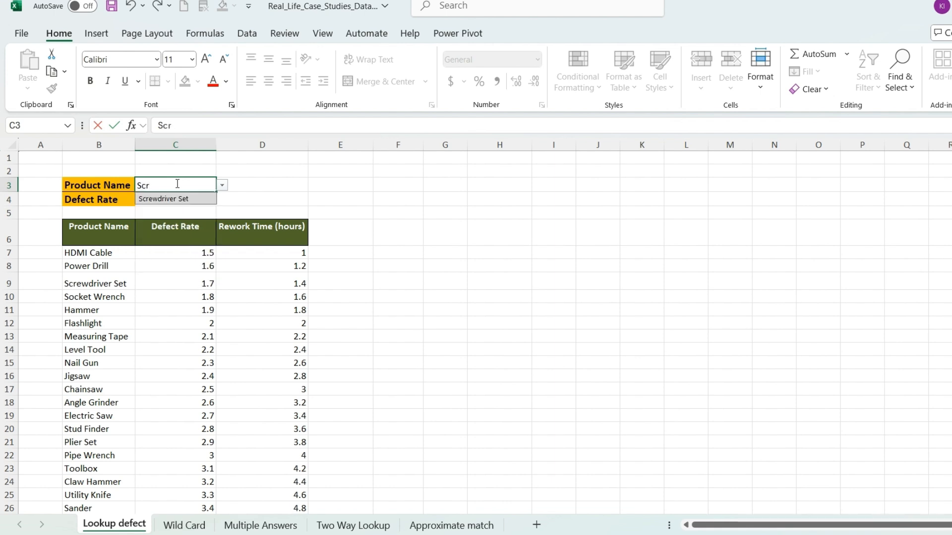
text(ew driver)
key(Return)
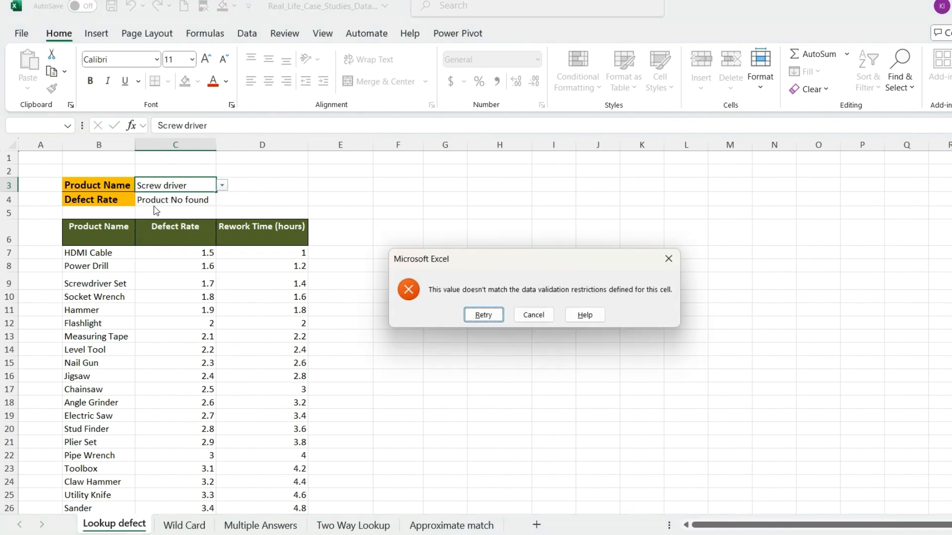
drag(570, 262, 545, 240)
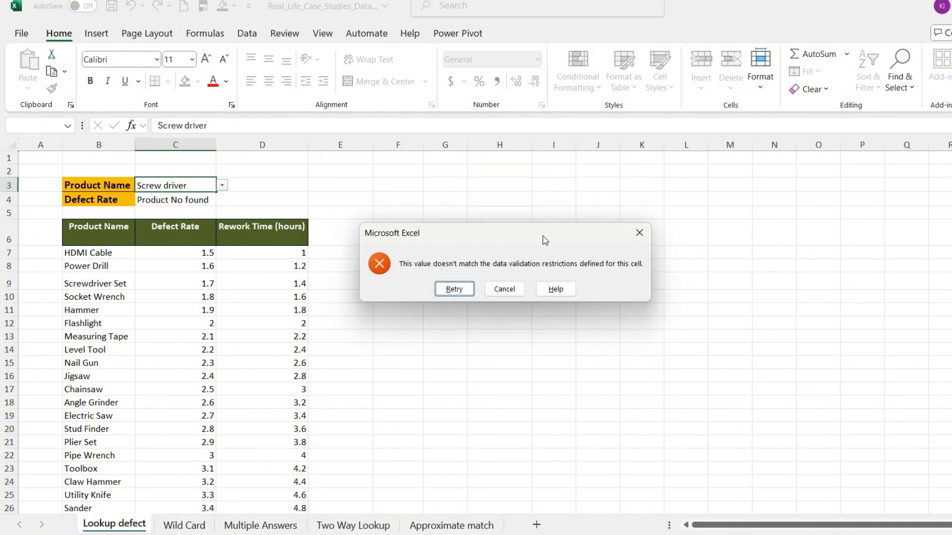
click(641, 233)
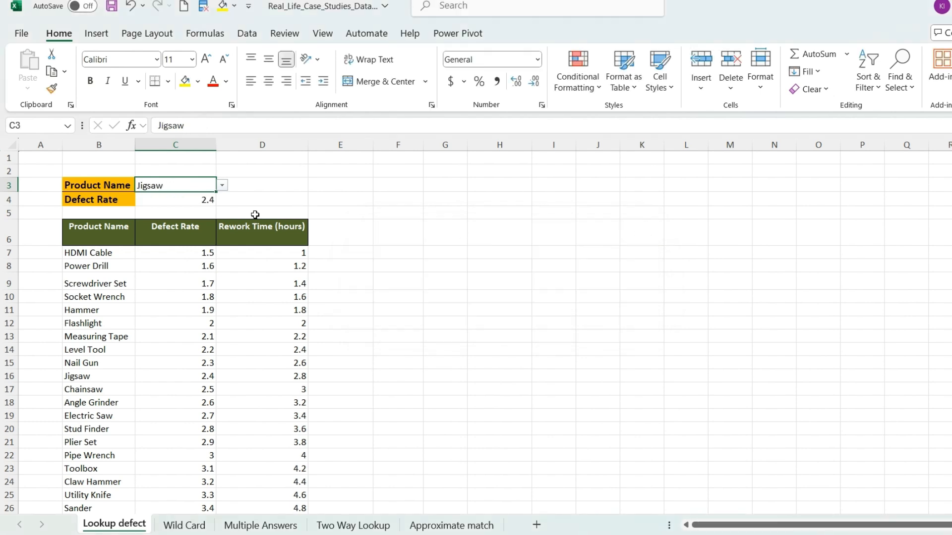
Step: Start a new conditional formatting rule for C4 with the rule type "Format only cells that contain"
click(205, 201)
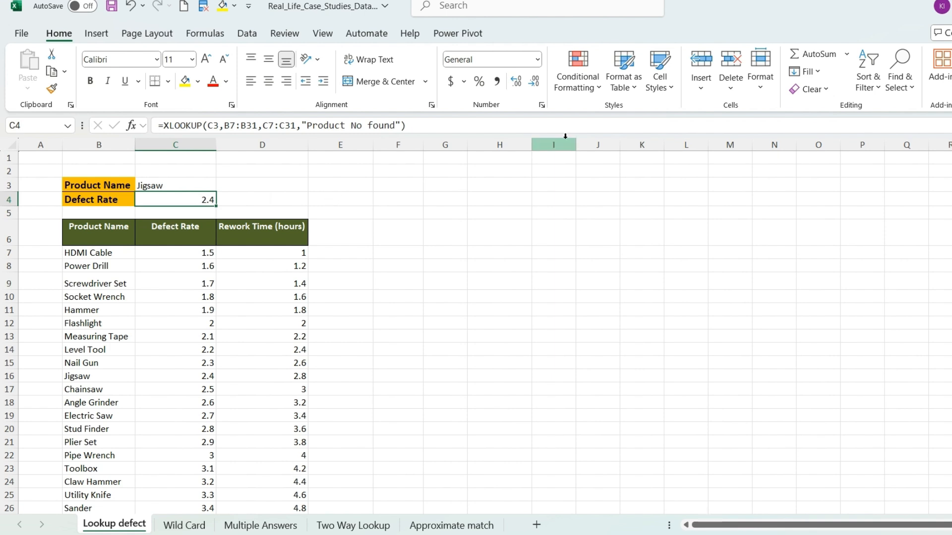
click(589, 88)
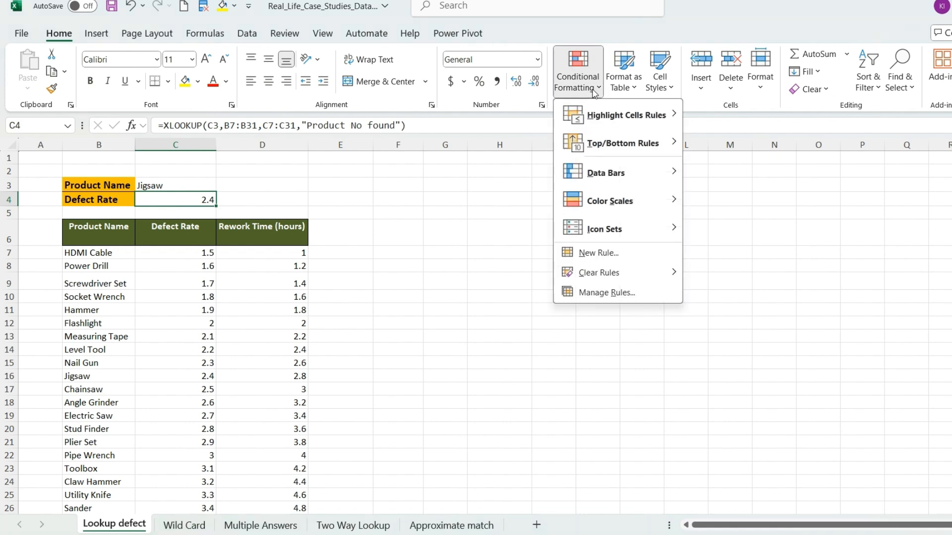
click(603, 293)
click(877, 147)
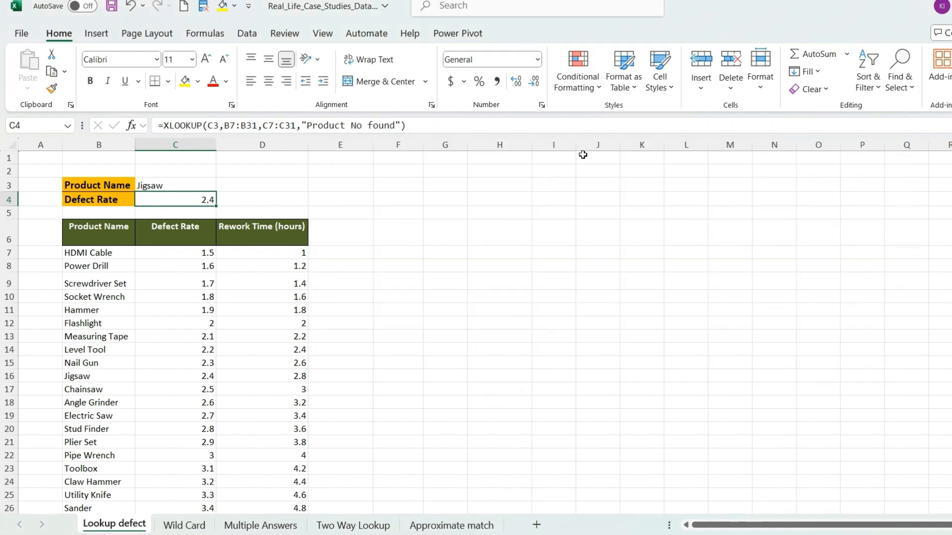
click(590, 89)
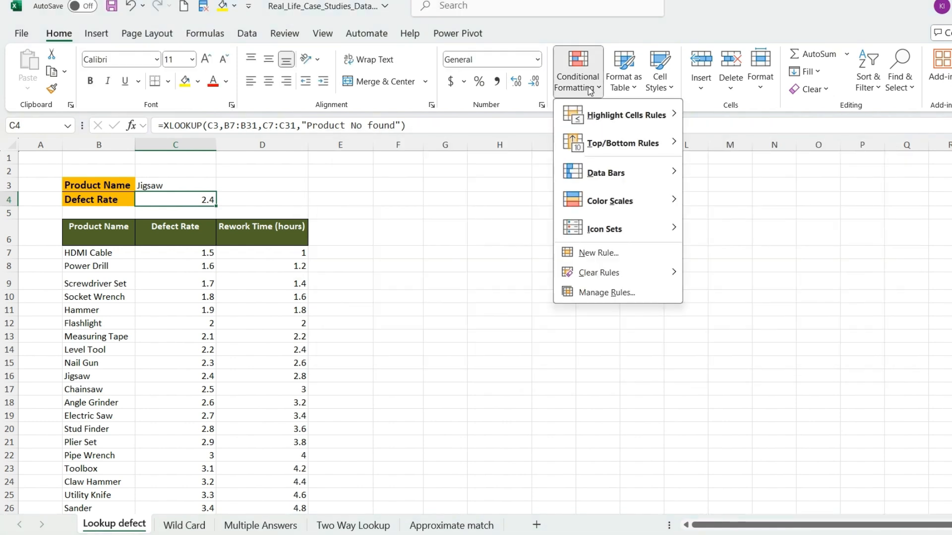
click(591, 293)
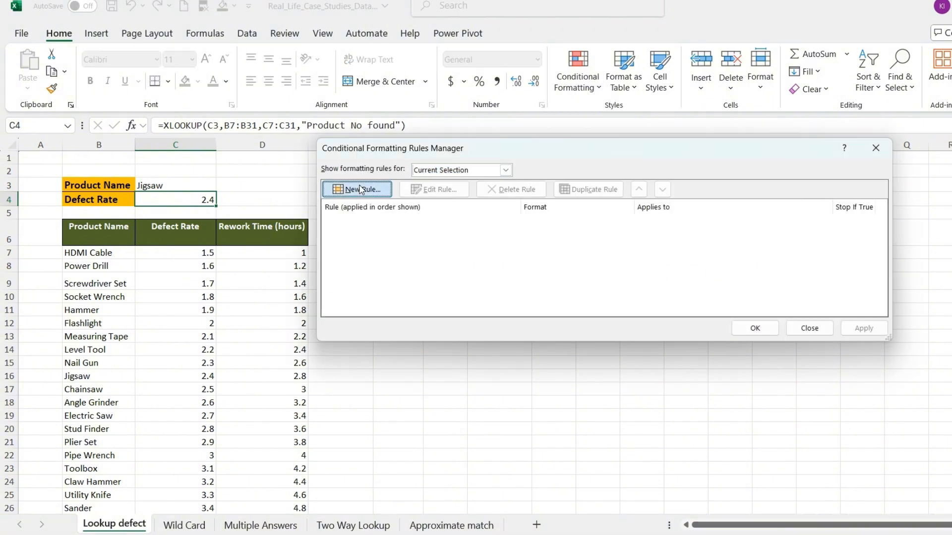
click(360, 189)
click(491, 156)
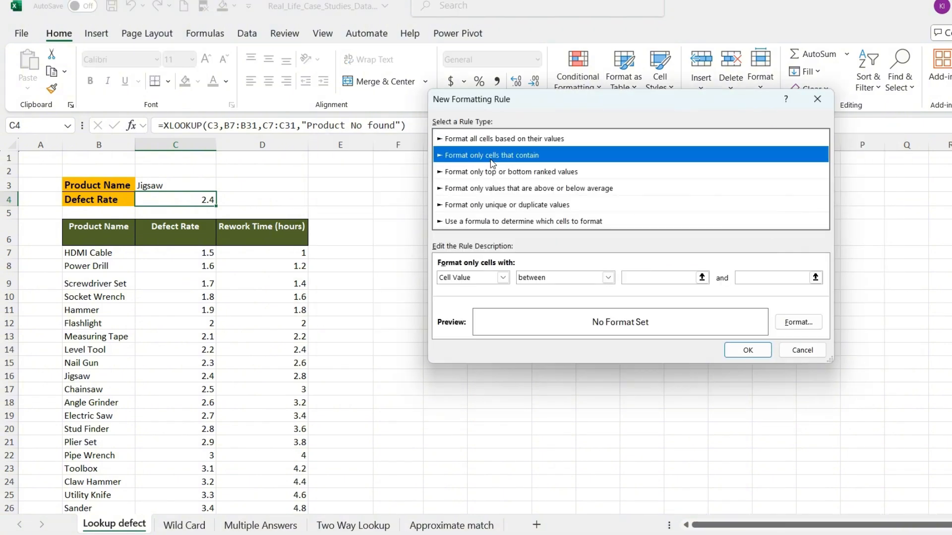
Step: Set the rule's condition to cell values less than 2
click(503, 278)
click(475, 290)
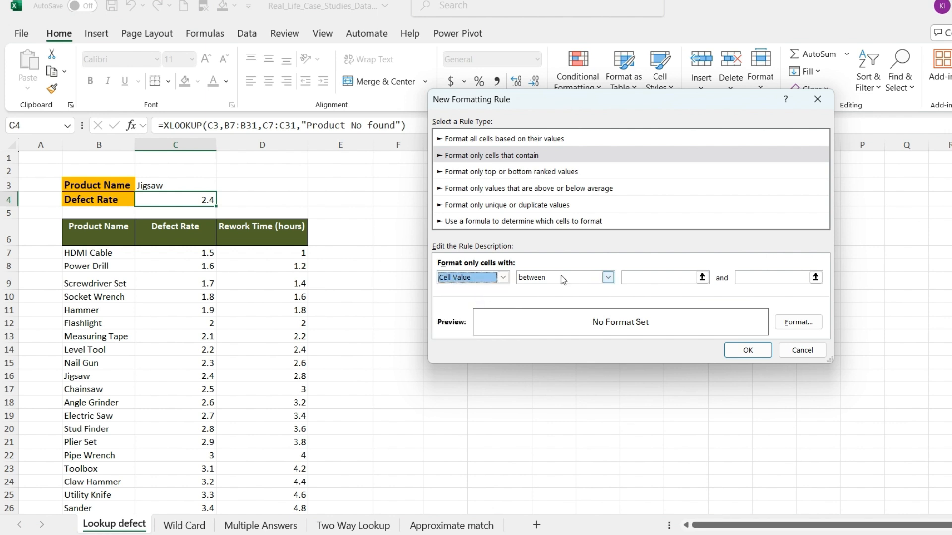
click(608, 278)
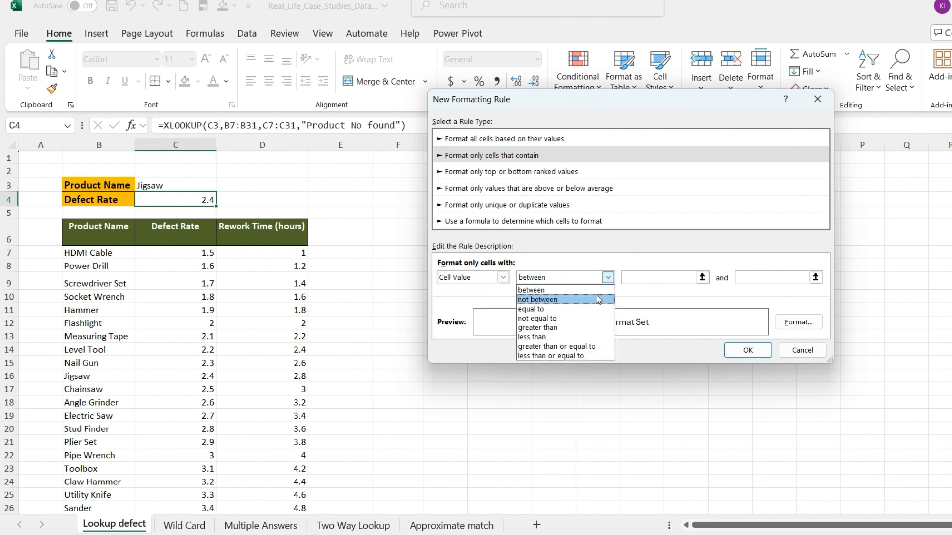
click(576, 337)
click(683, 277)
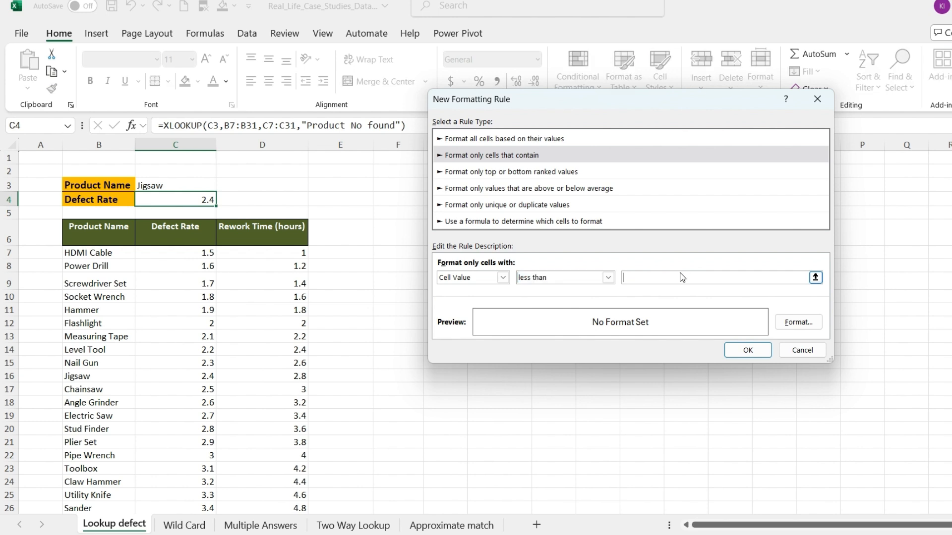
text(2)
Step: Give the less-than-2 rule a green font color and add it to C4's rules
click(793, 322)
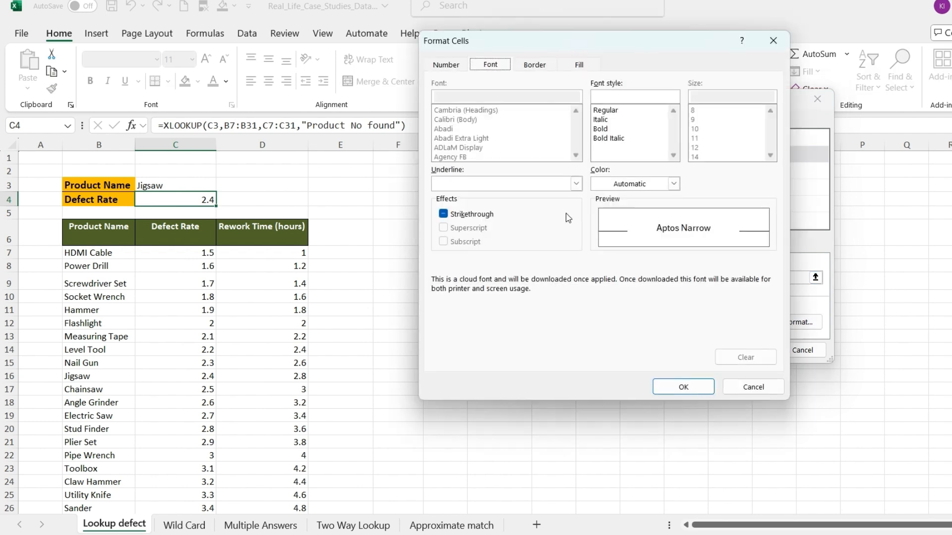
click(674, 184)
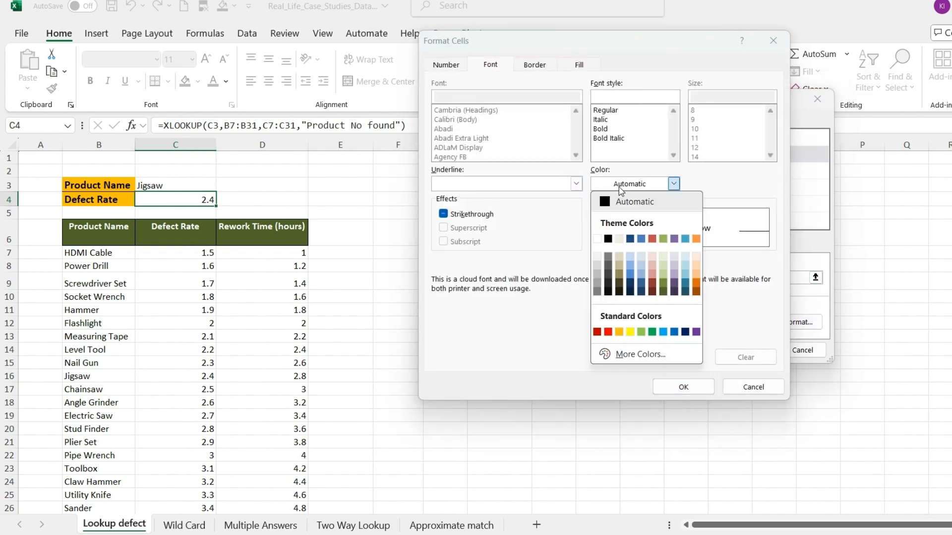
click(652, 332)
click(685, 386)
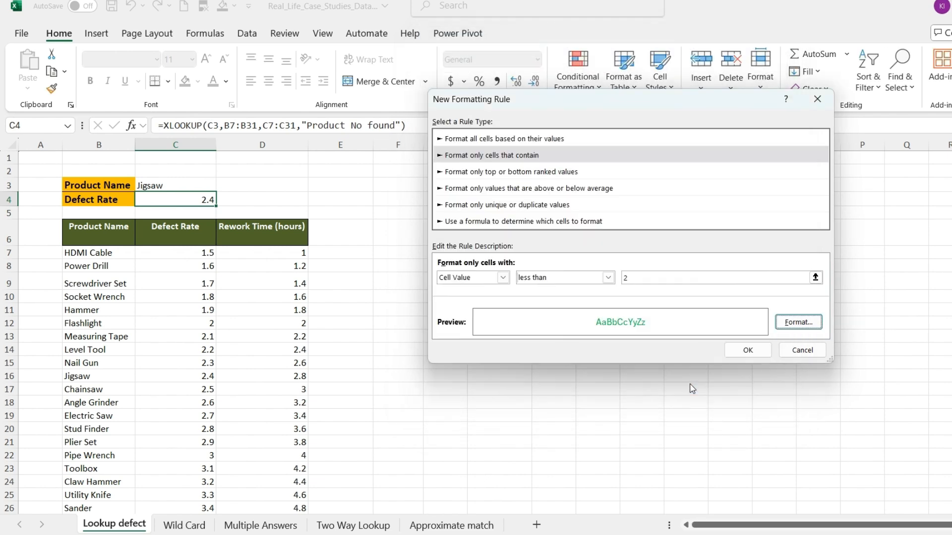
click(745, 351)
Step: Create a second "Format only cells that contain" rule for cell values between 2 and 2.9
click(380, 192)
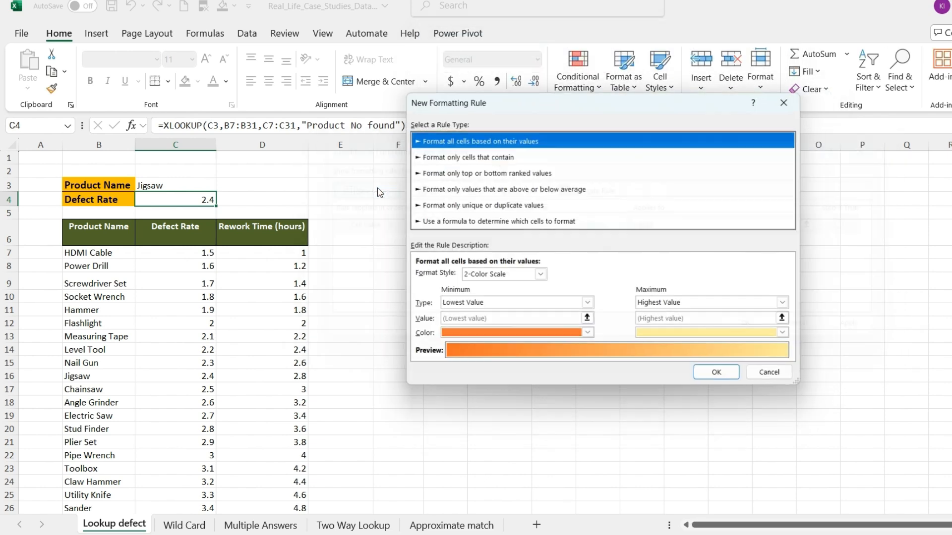
click(488, 157)
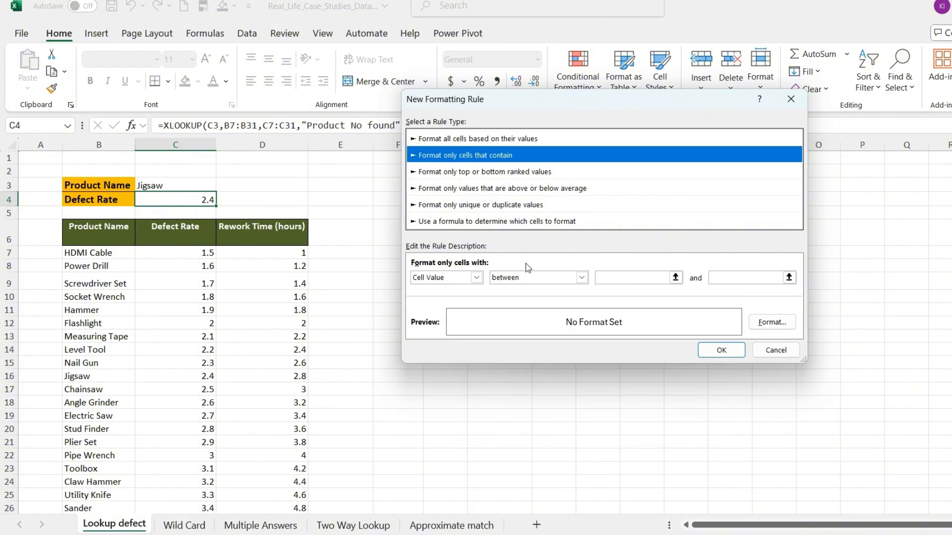
click(635, 277)
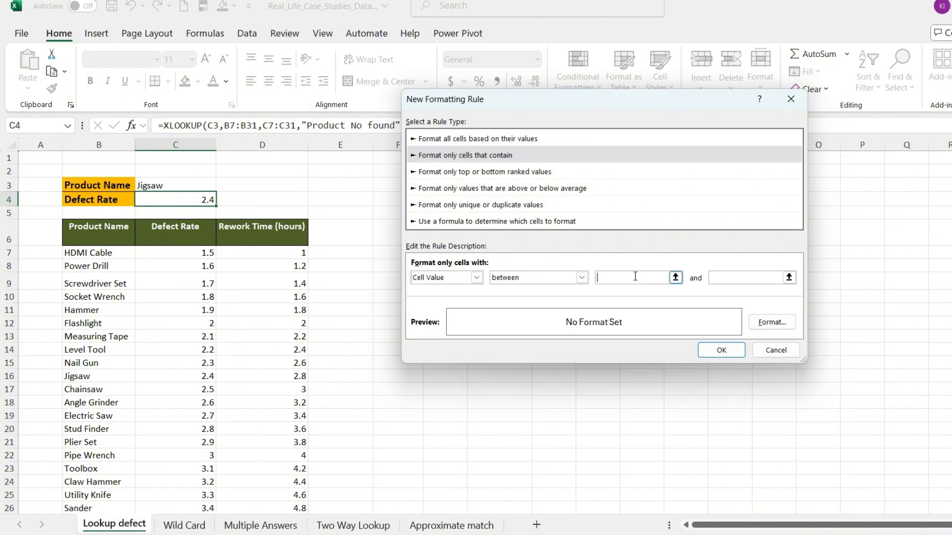
text(2)
click(732, 277)
text(2.5)
Step: Give the 2 to 2.9 rule an orange font color and add it to C4's rules
click(774, 321)
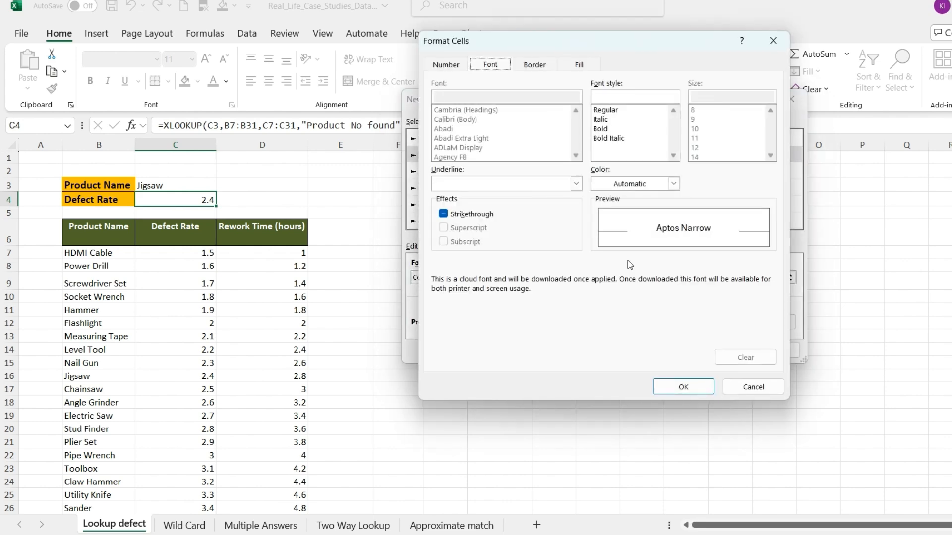
click(673, 183)
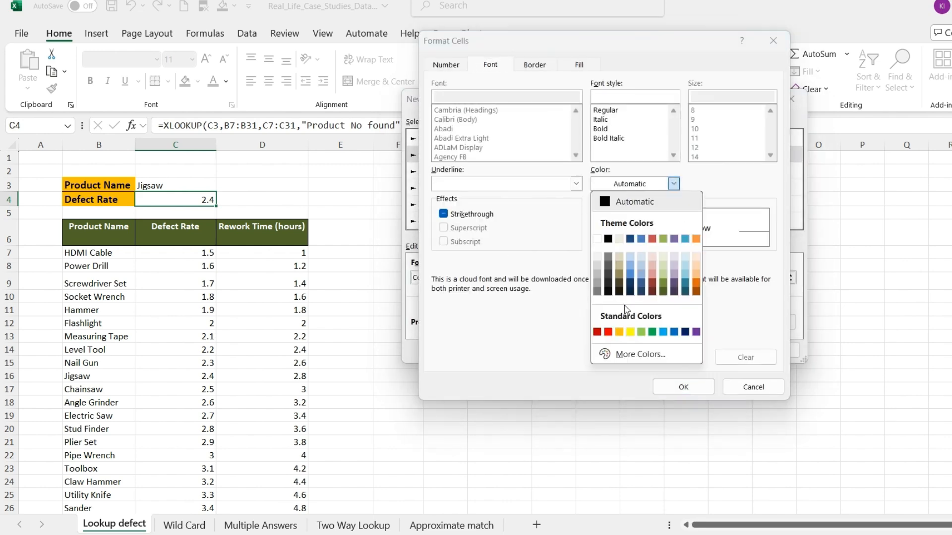
click(619, 331)
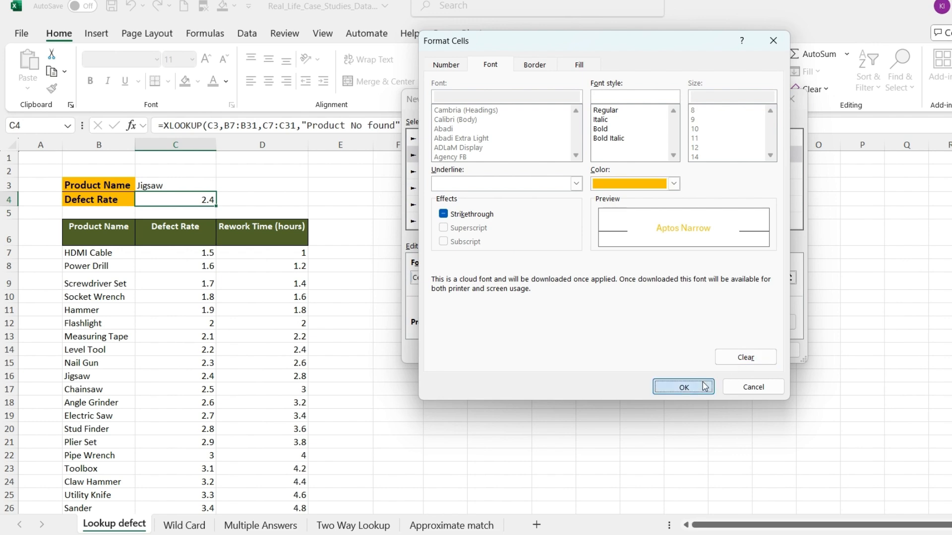
click(682, 387)
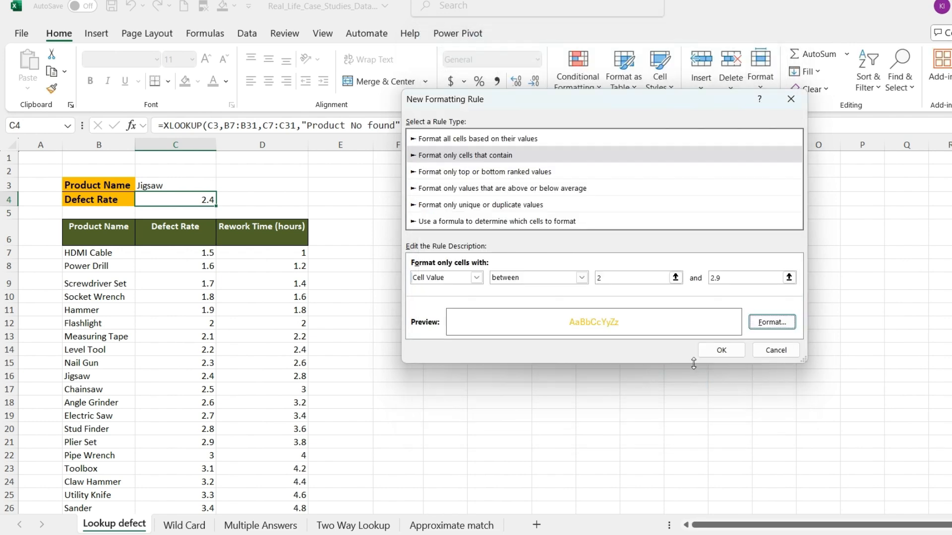
click(721, 350)
Step: Add a third rule for cell values greater than or equal to 3 and apply all the rules to C4
click(369, 192)
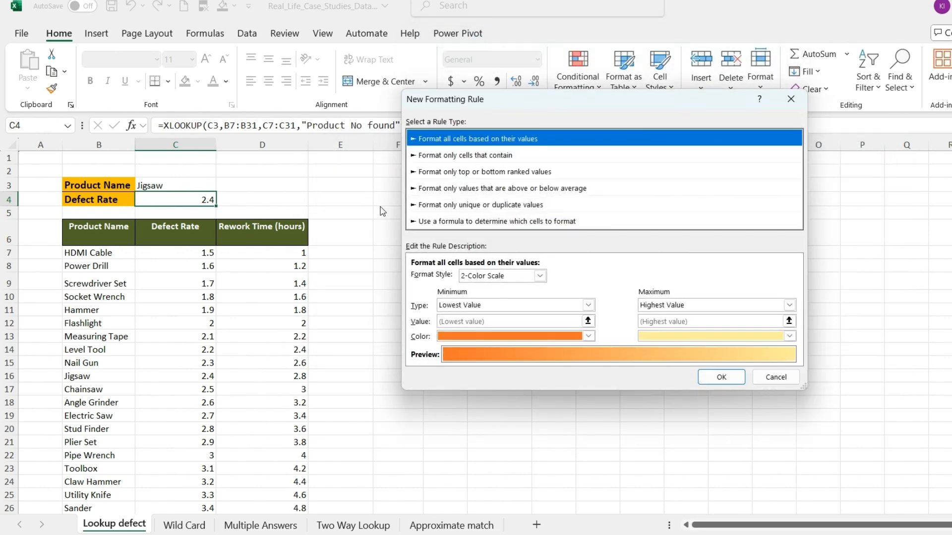
click(475, 156)
click(477, 278)
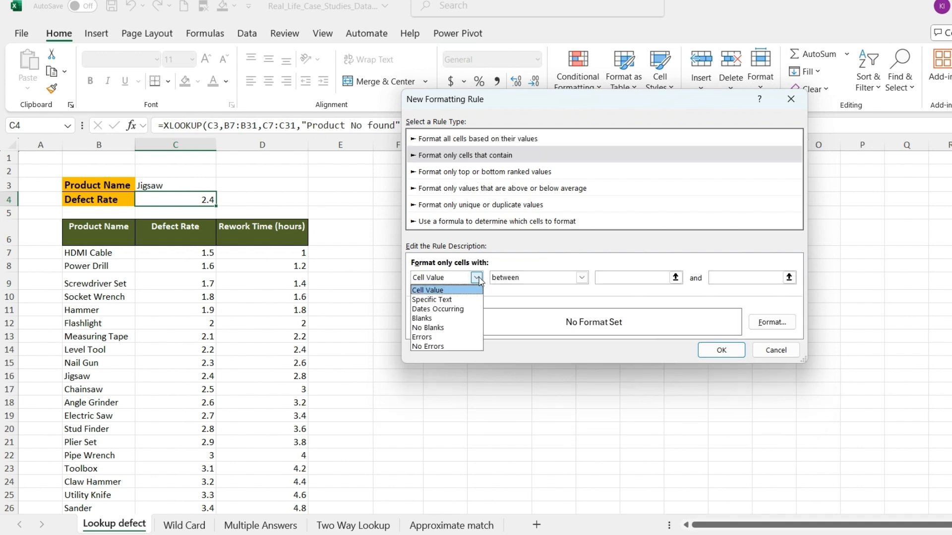
click(477, 277)
click(582, 278)
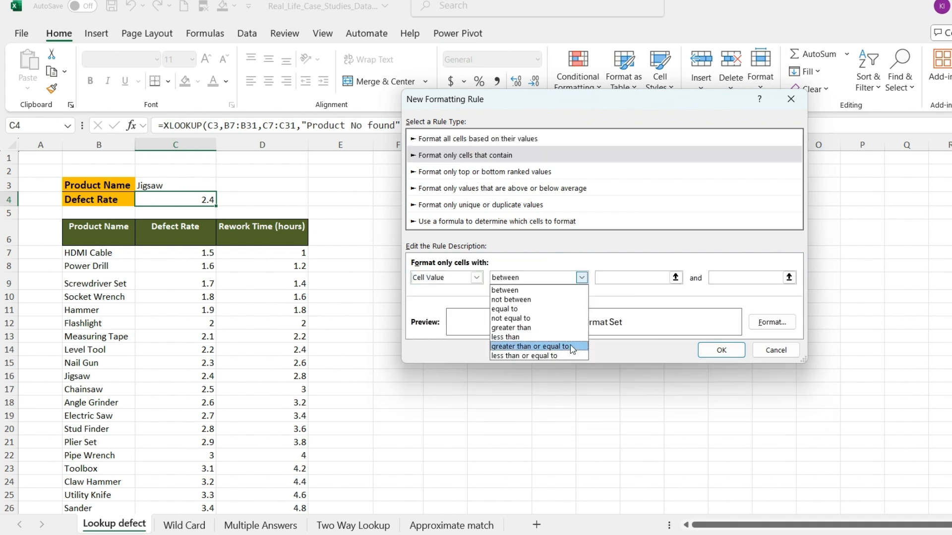
click(525, 347)
click(687, 277)
text(3)
key(Return)
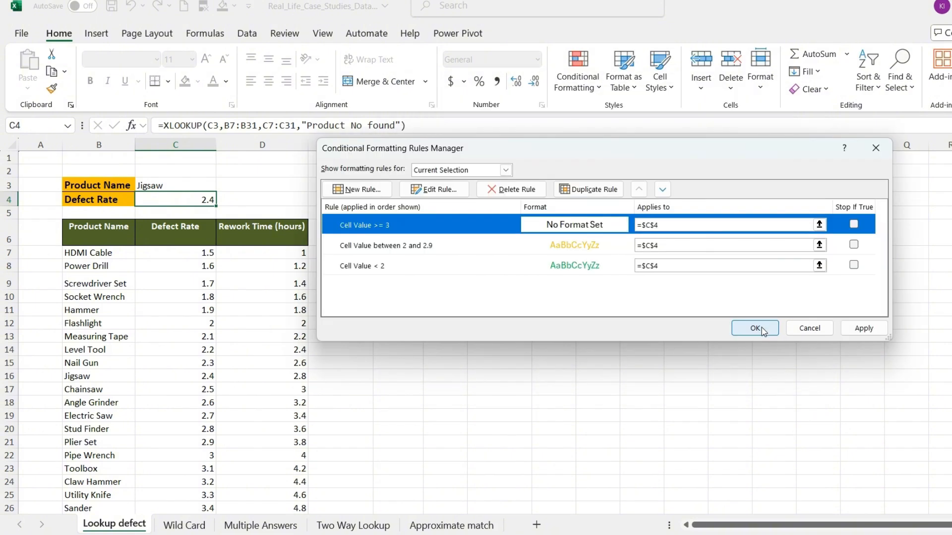
click(755, 329)
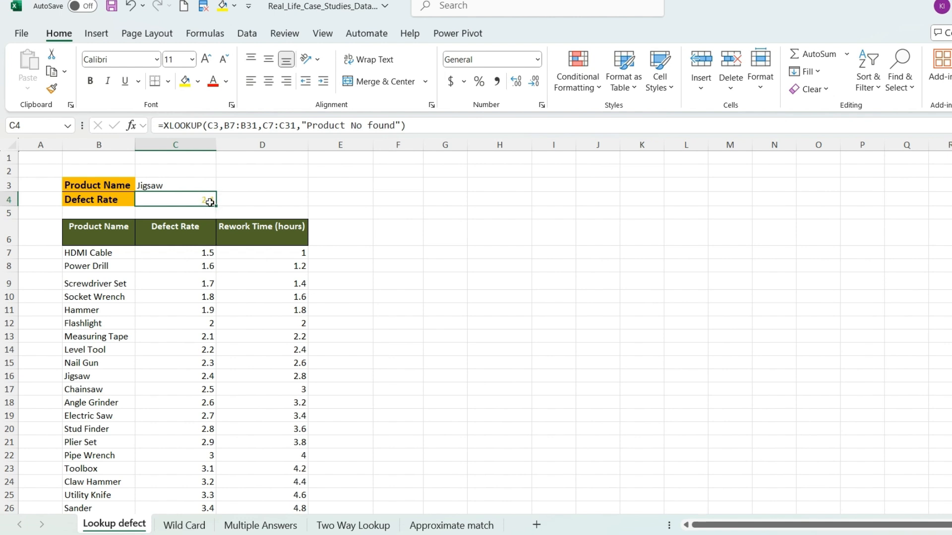
Step: Choose Toolbox as the product name in C3 to test the color rules
click(185, 185)
click(223, 188)
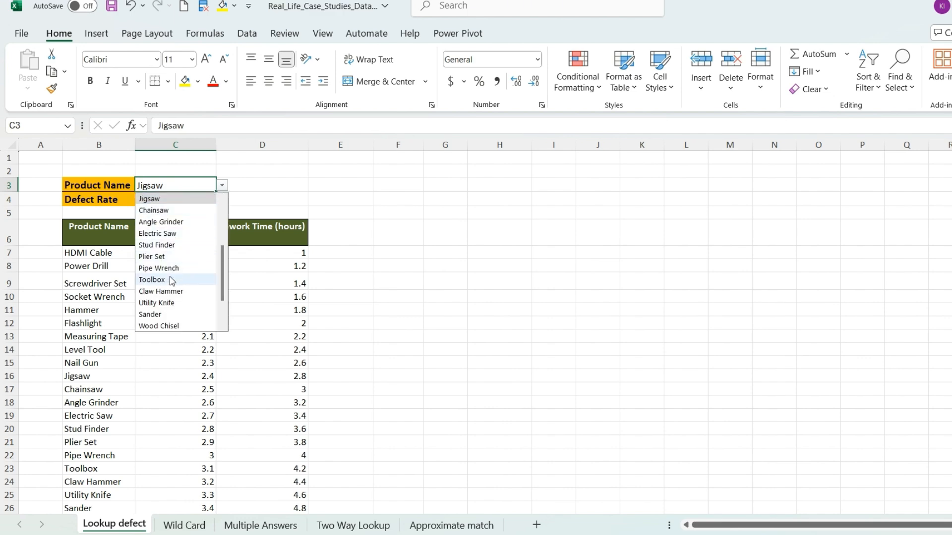
click(185, 281)
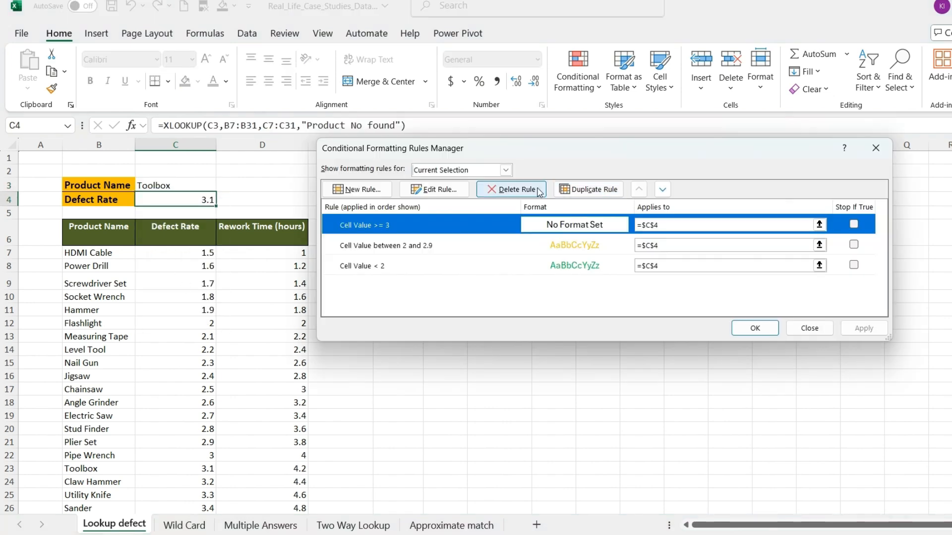
Step: Edit C4's greater-than-or-equal-to-3 rule to use a red font color and apply the rules
click(435, 190)
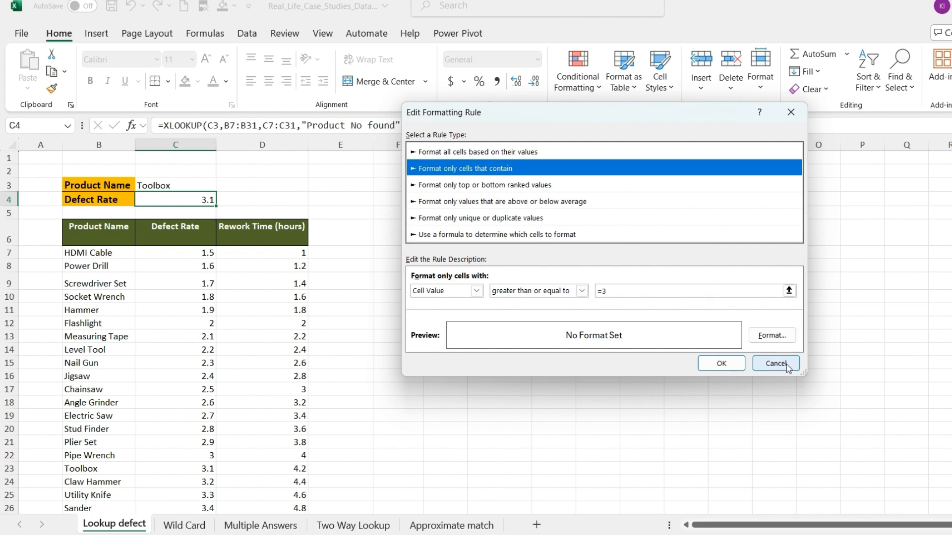
click(774, 337)
click(674, 184)
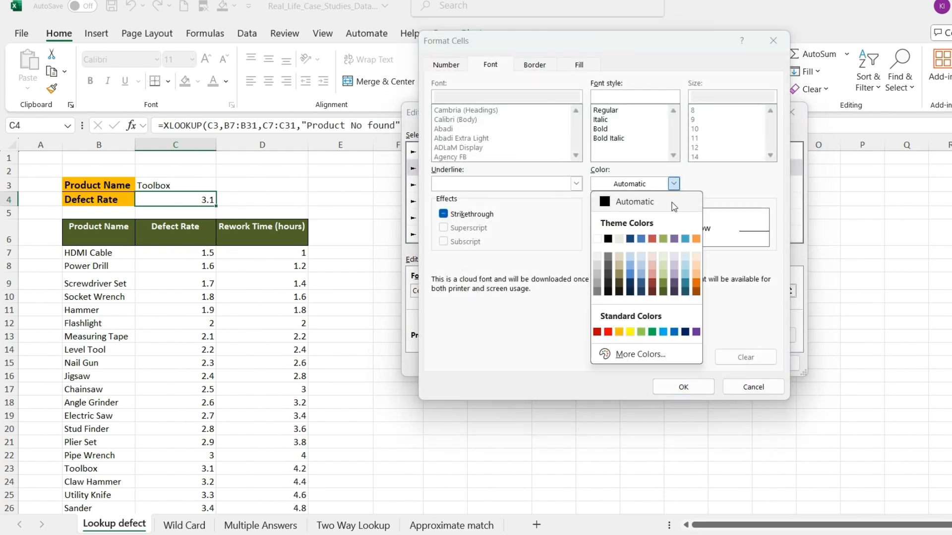
click(608, 331)
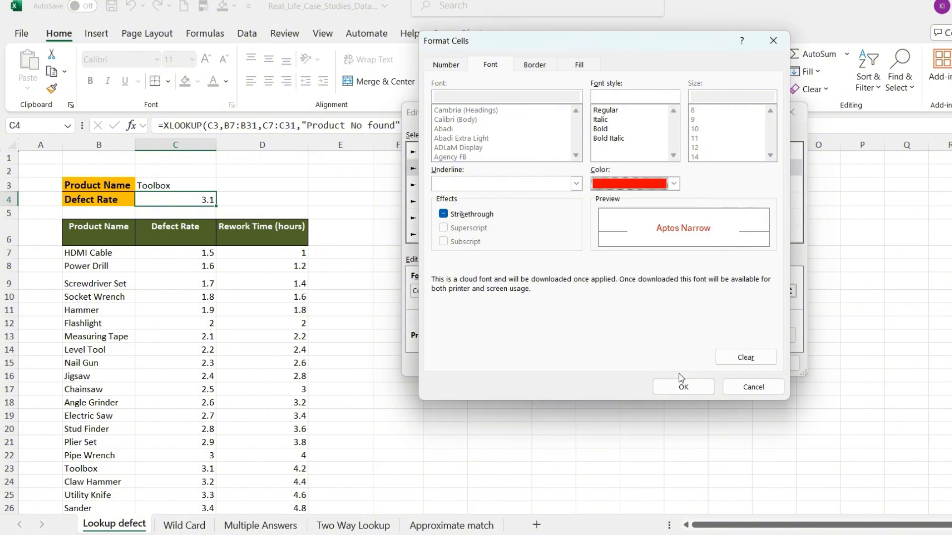
click(683, 387)
click(721, 364)
click(754, 327)
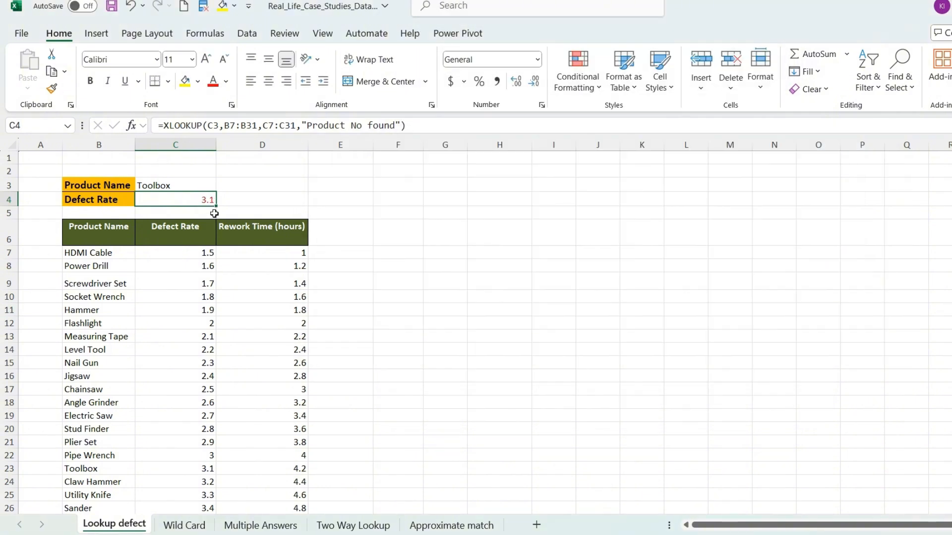
Step: Test the color rules by choosing Plier Set, followed by Screwdriver Set, as the product name in C3
click(210, 184)
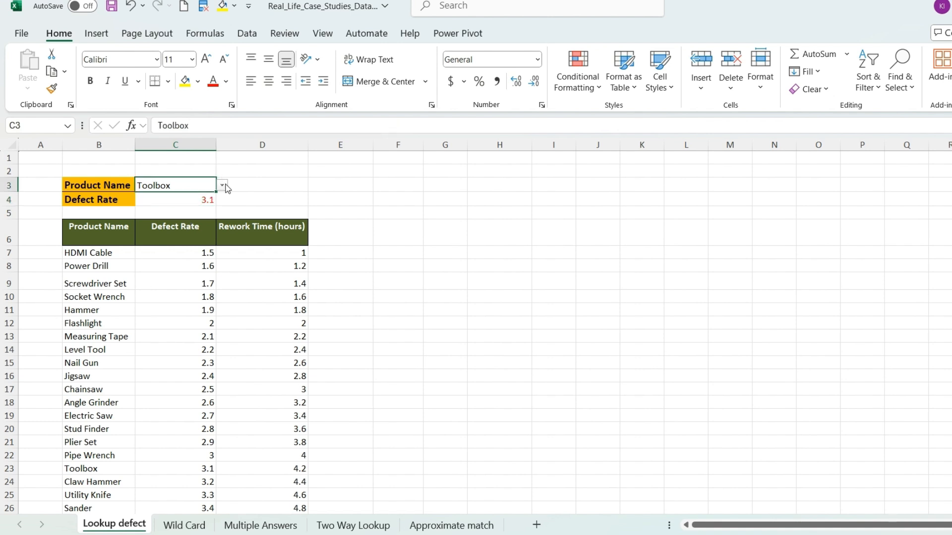
click(223, 185)
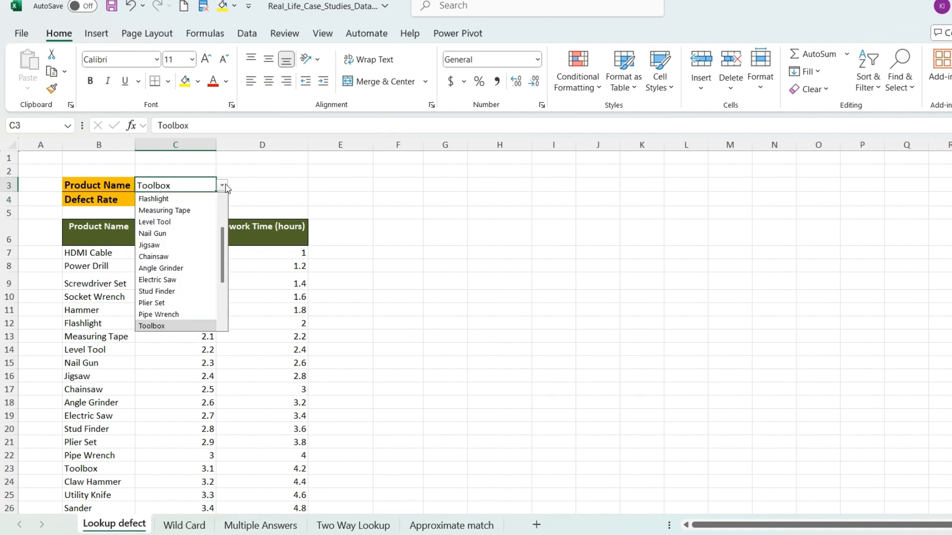
click(181, 303)
click(223, 185)
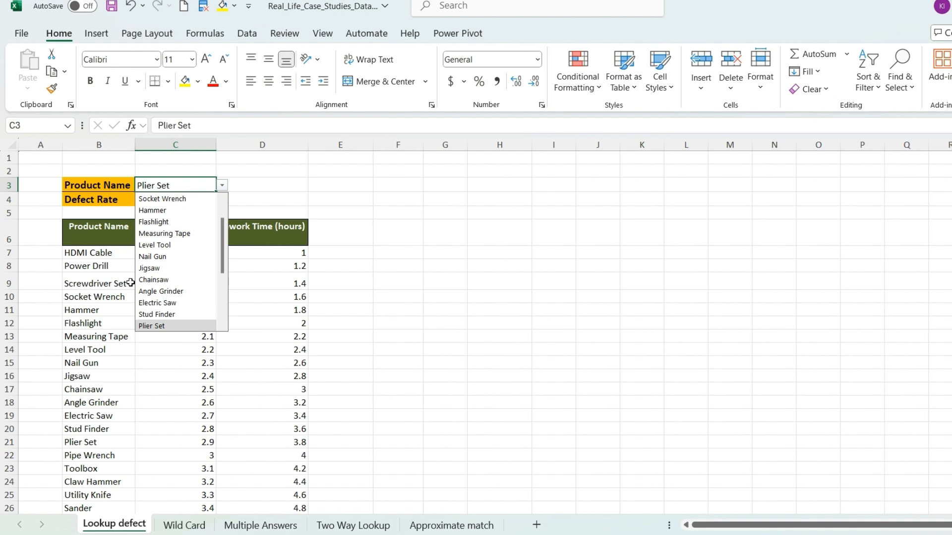
scroll(134, 289, down, 1)
scroll(190, 219, up, 2)
click(189, 221)
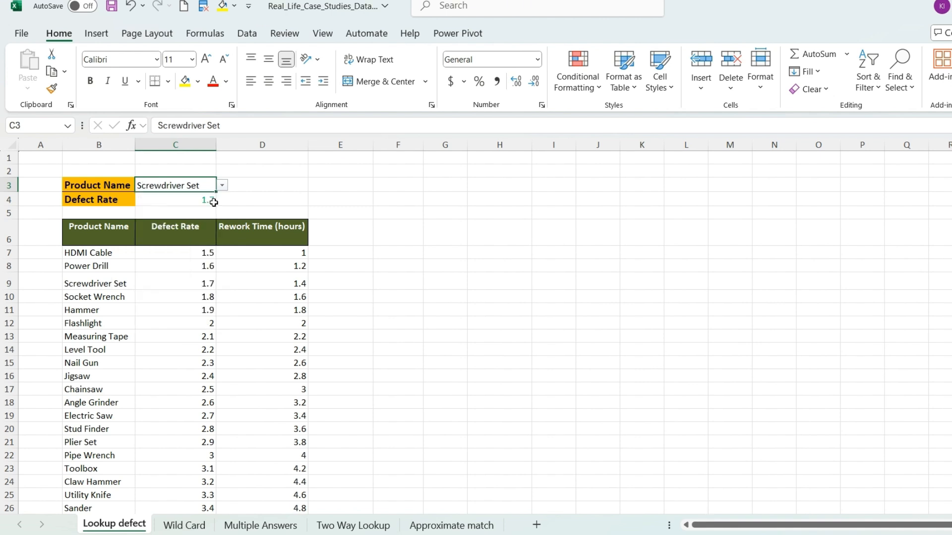
click(200, 284)
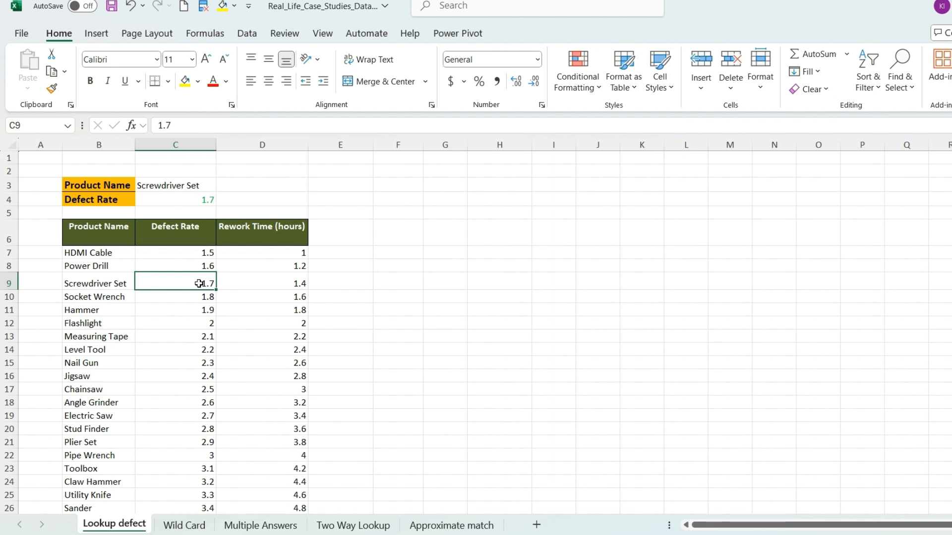
Step: On the Wild Card sheet, start an XLOOKUP formula in C3 with C2&"*" as the lookup value
click(176, 527)
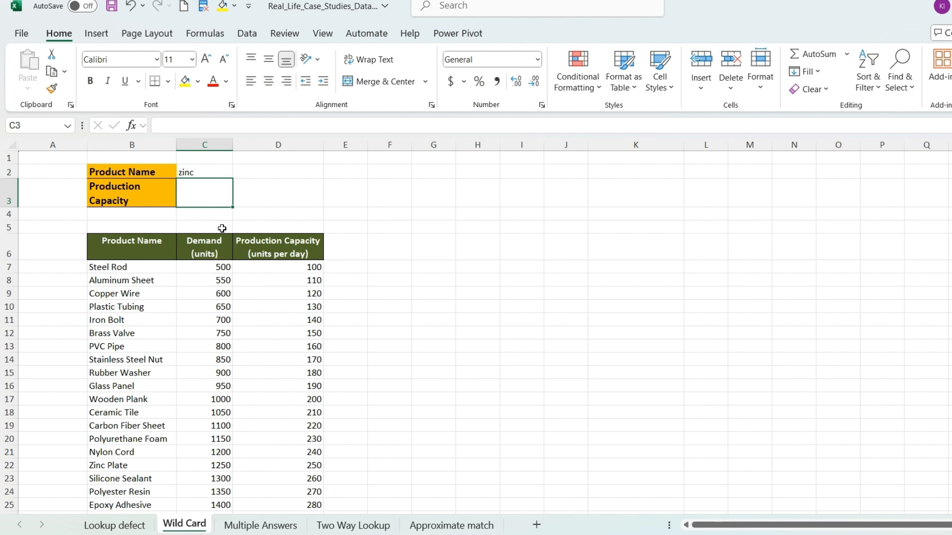
text(=)
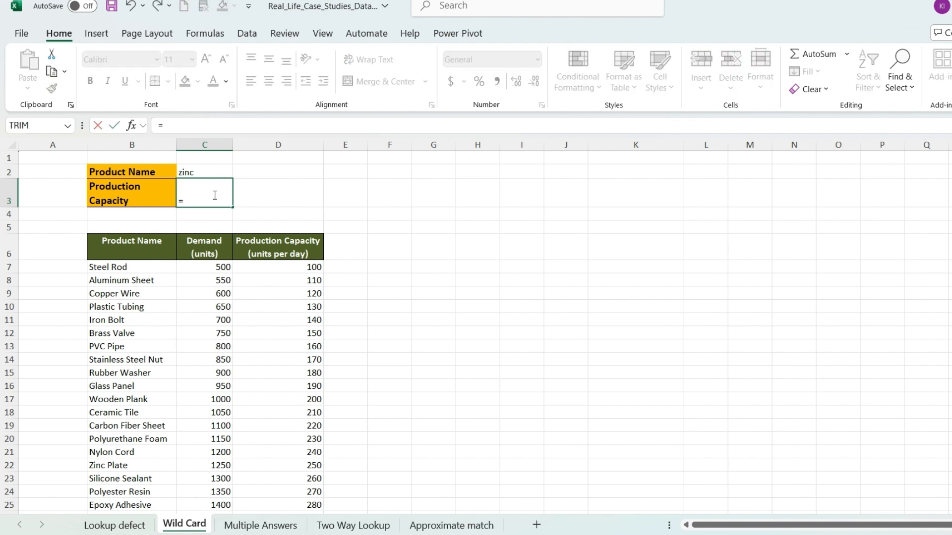
text(xlo)
key(Tab)
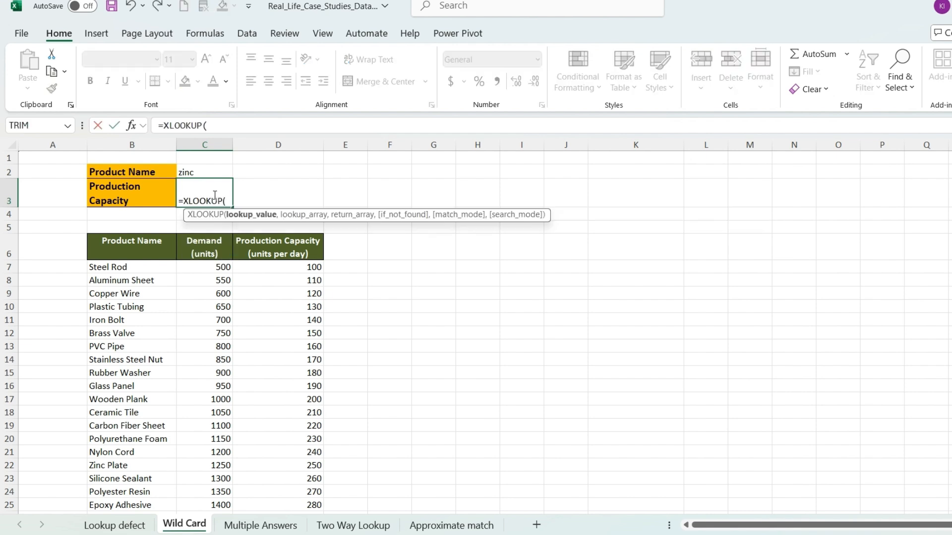
click(212, 172)
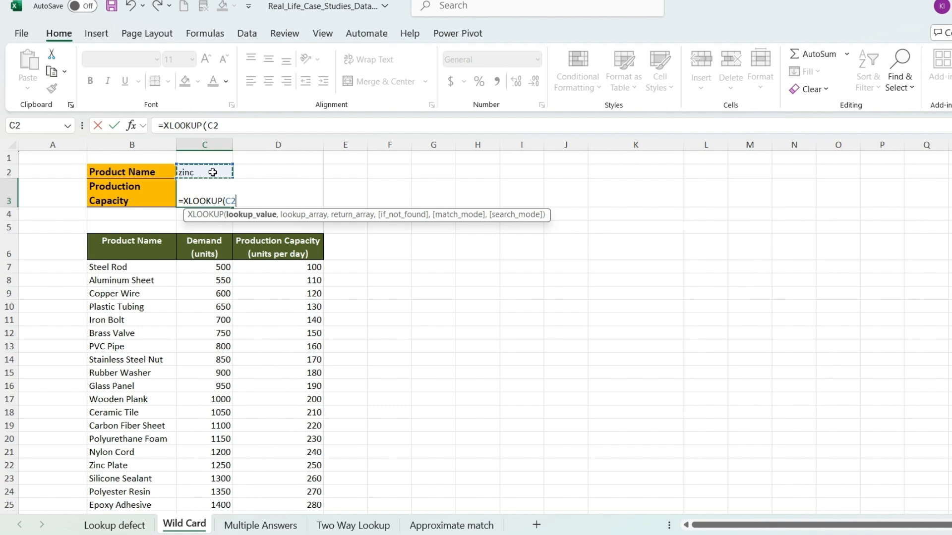
text(&"*)
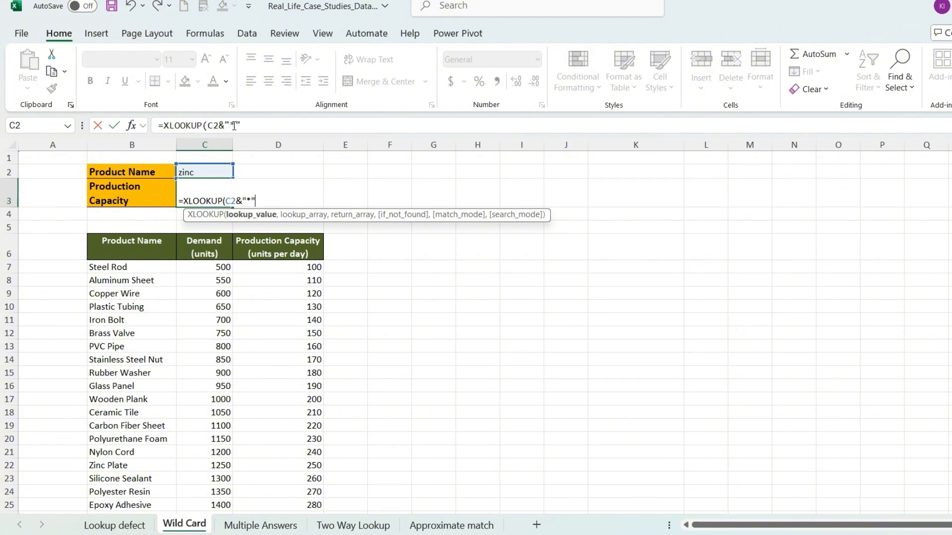
drag(236, 125, 230, 125)
click(251, 124)
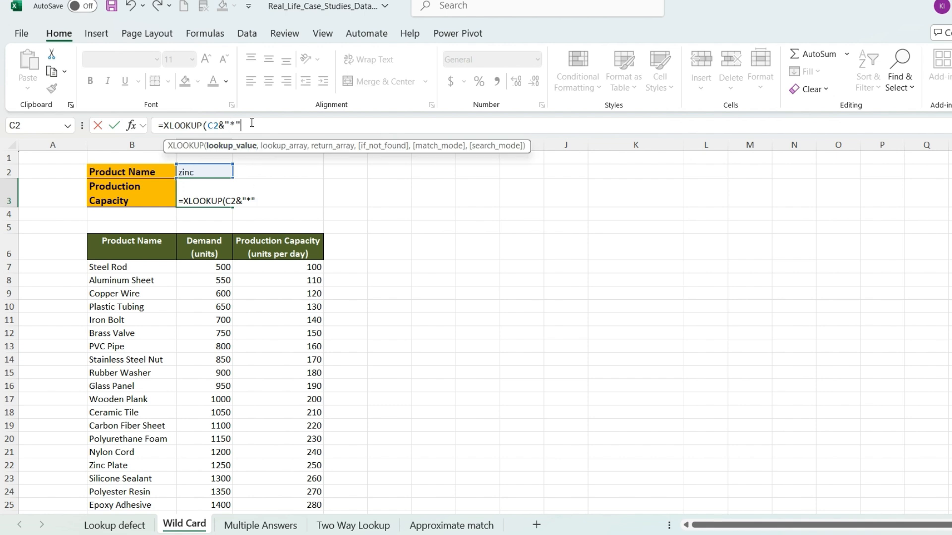
text(,)
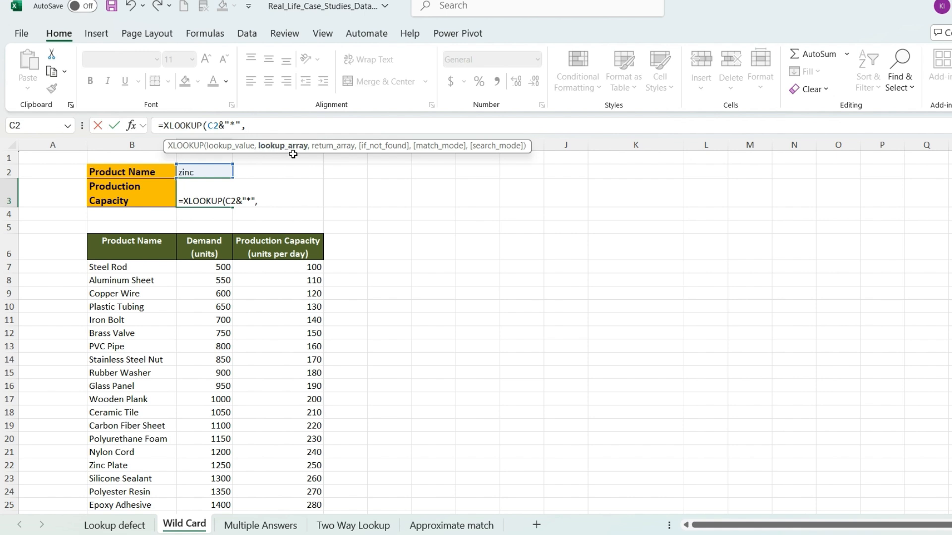
Step: Set the XLOOKUP lookup array to B7:B31 and the return array to C7:C31
click(144, 270)
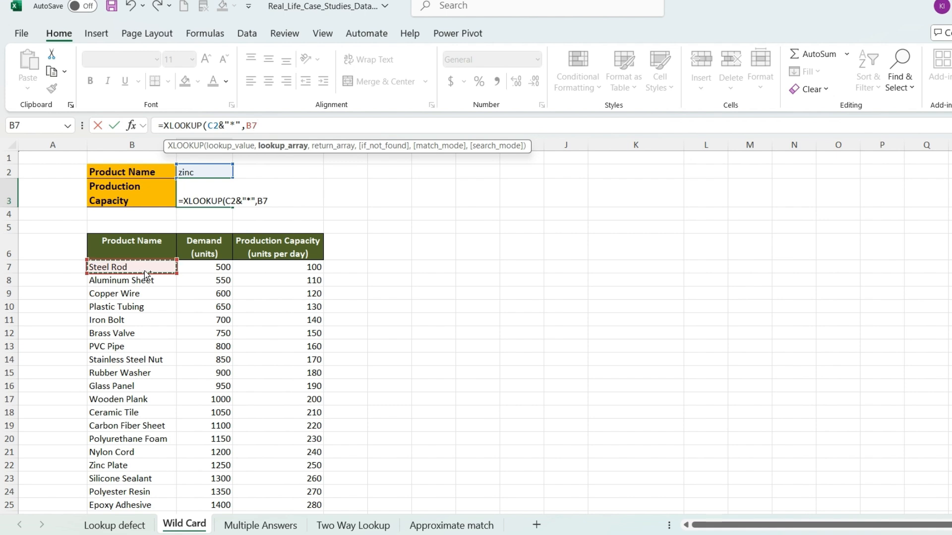
key(ctrl+shift+Down)
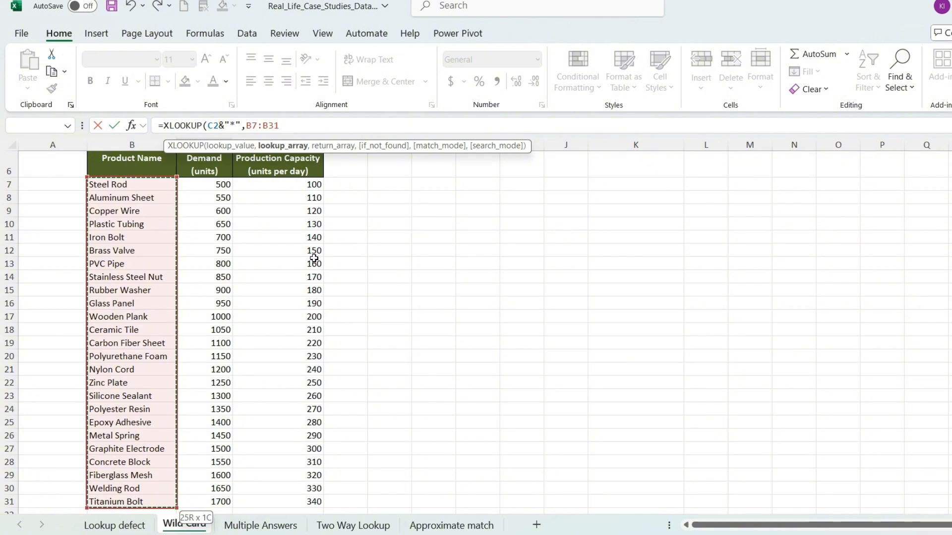
text(,)
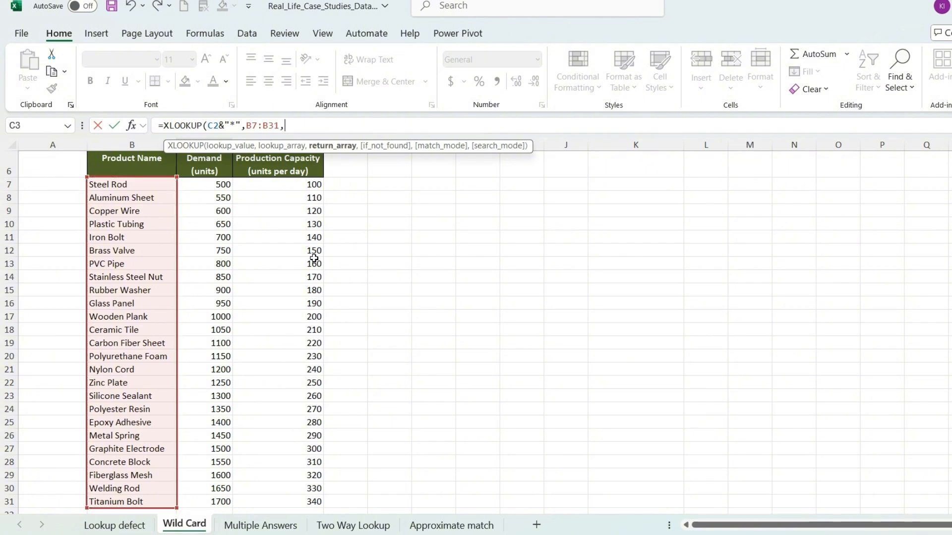
click(227, 184)
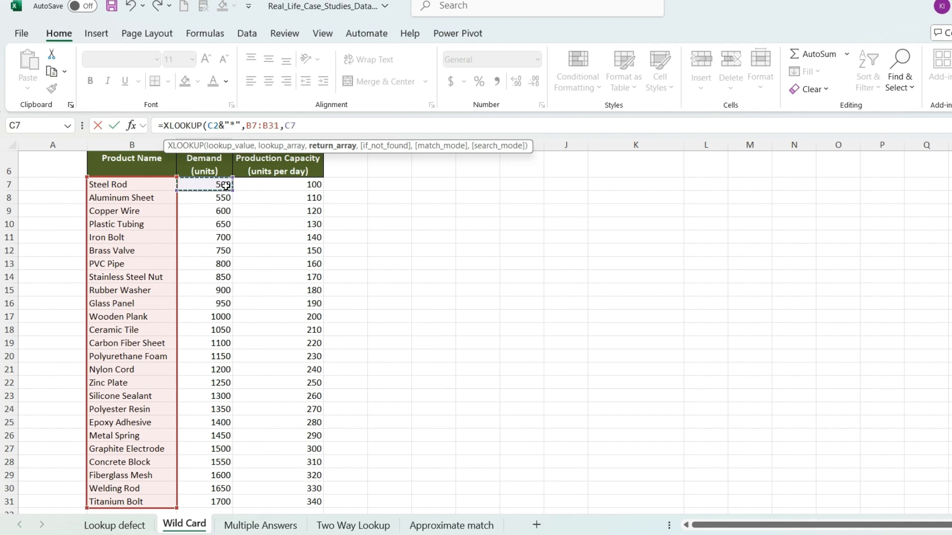
key(ctrl+shift+Down)
scroll(243, 214, up, 2)
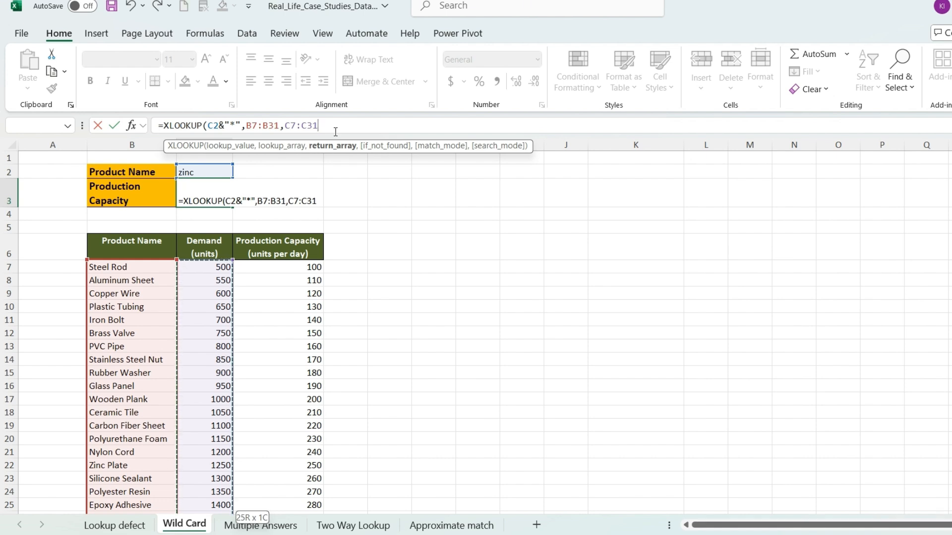
Step: Leave the if_not_found argument empty, set the match mode to 2 (wildcard character match), and complete the formula
text(,)
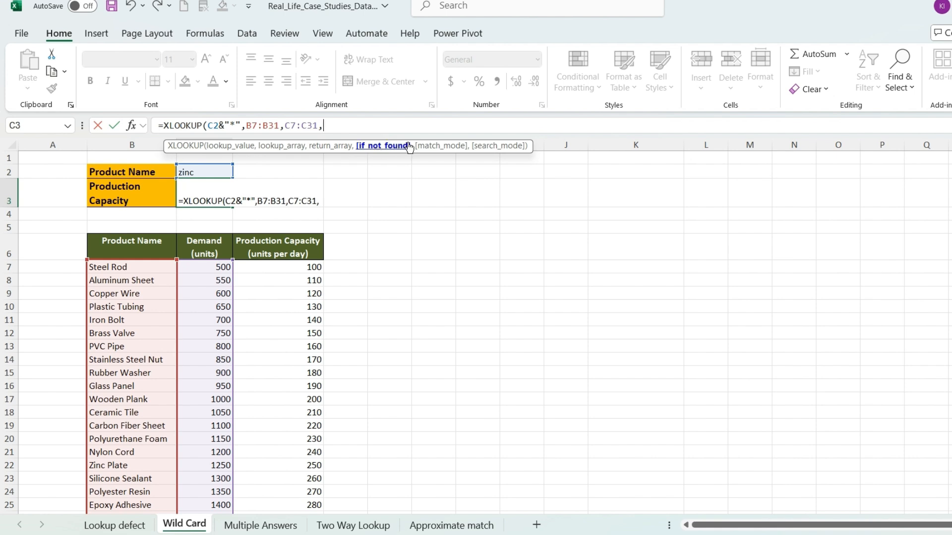
text(,)
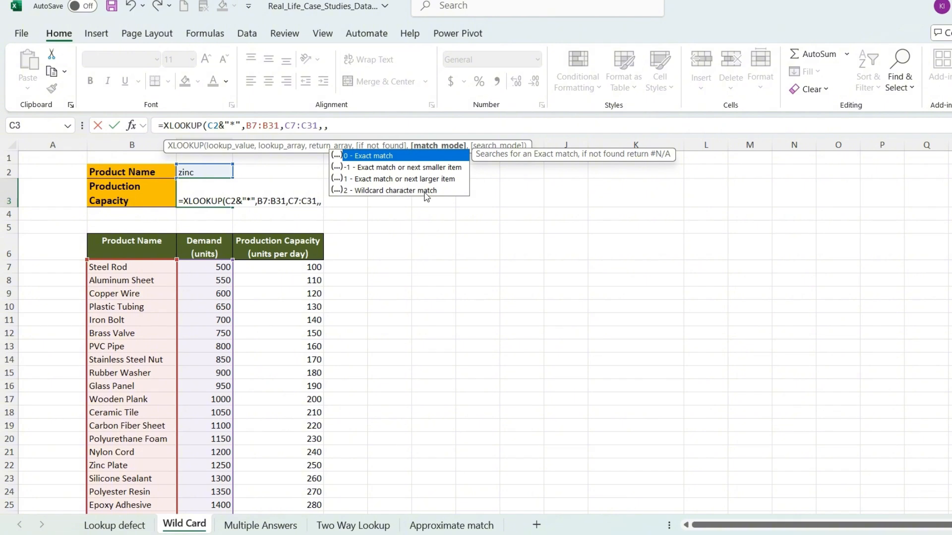
key(Down)
key(Down)
key(Down)
key(Tab)
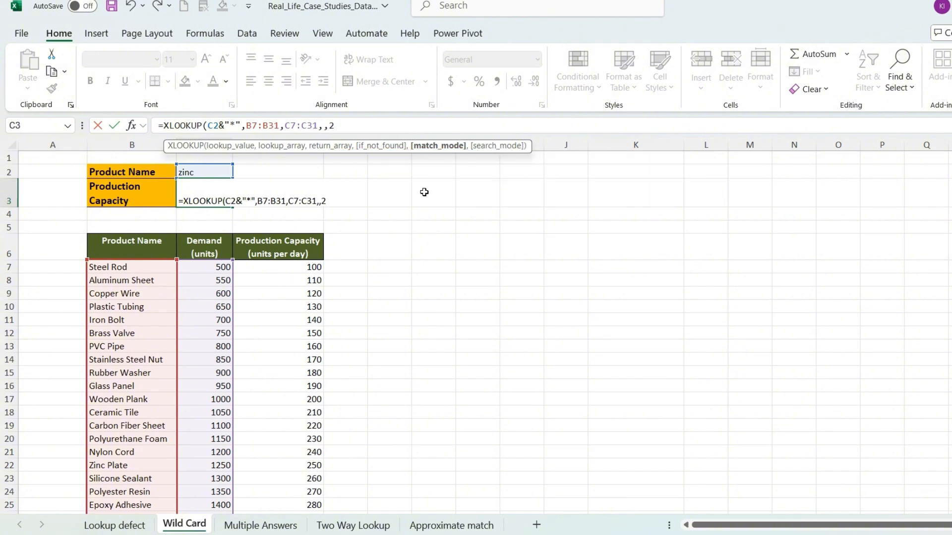
text())
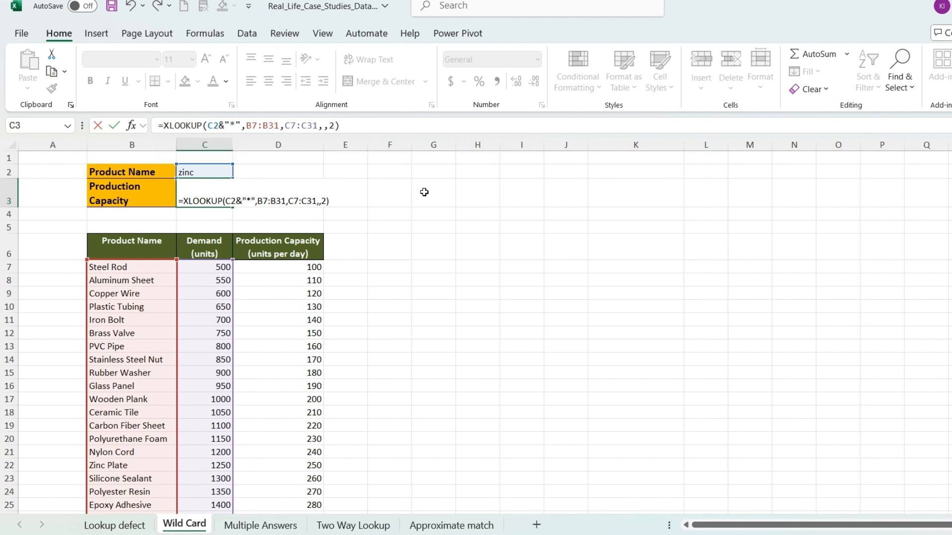
key(Return)
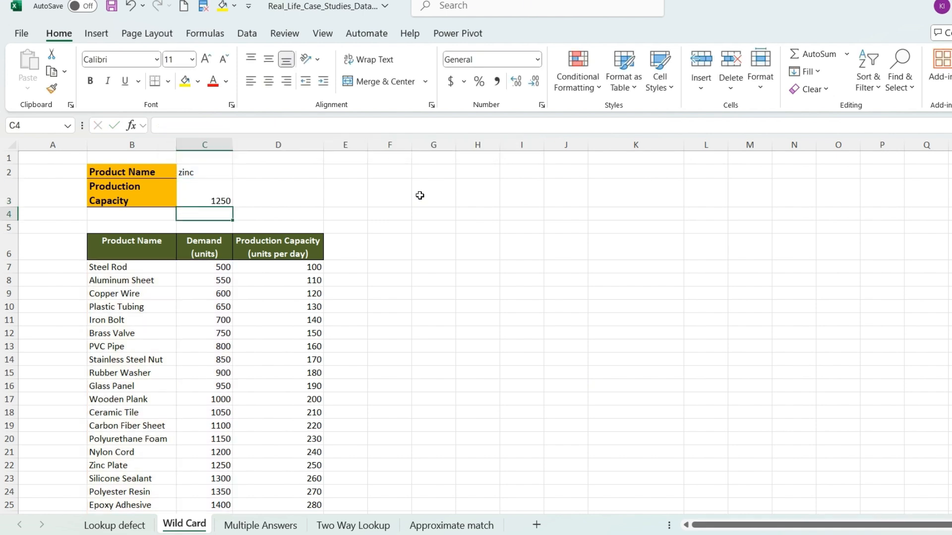
Step: Compare the lookup result in C3 with the Zinc Plate entry and its demand in row 22
click(225, 199)
click(199, 174)
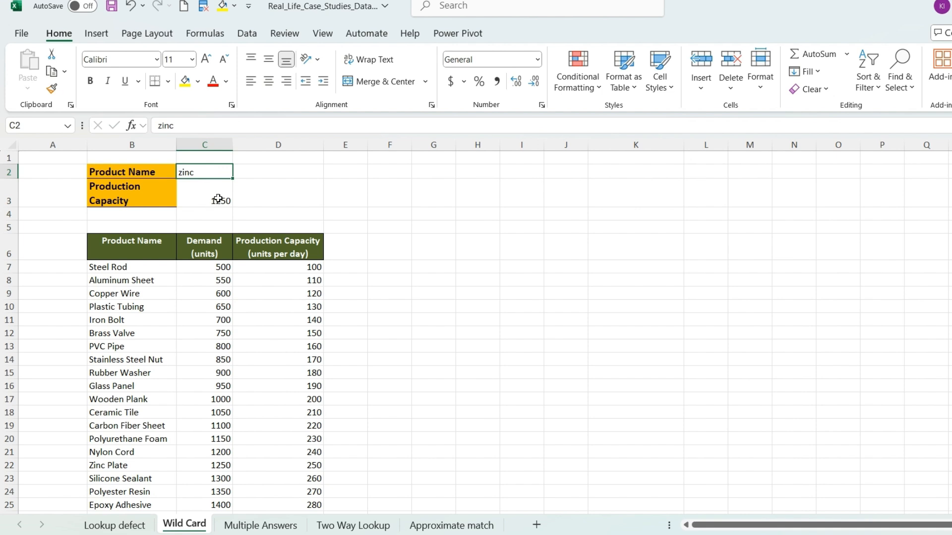
click(216, 199)
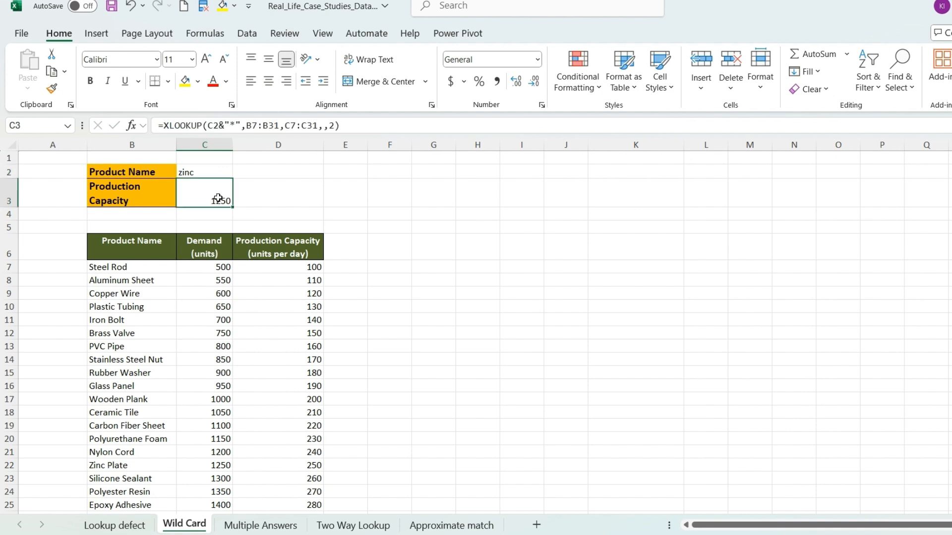
click(114, 468)
click(219, 467)
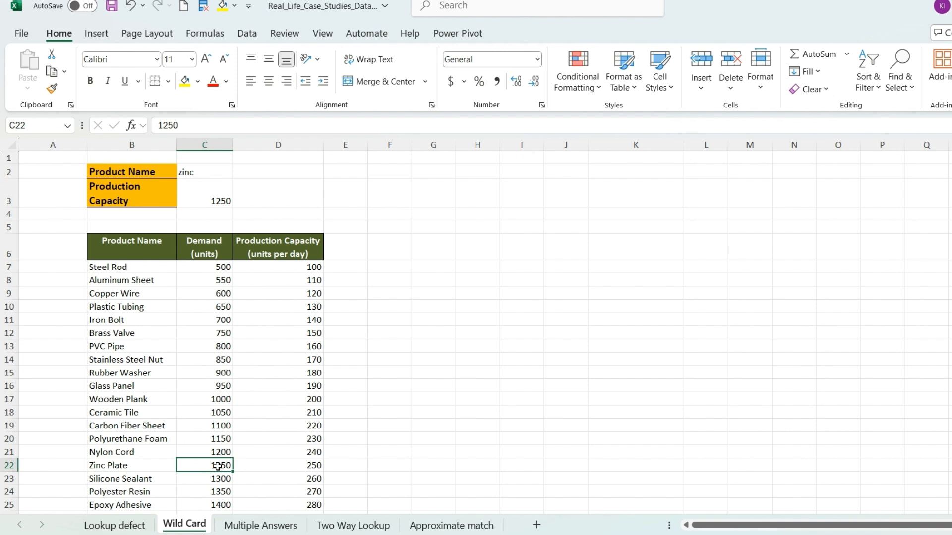
Step: Change the return array of C3's XLOOKUP formula to D7:D31, the production capacity column
click(221, 201)
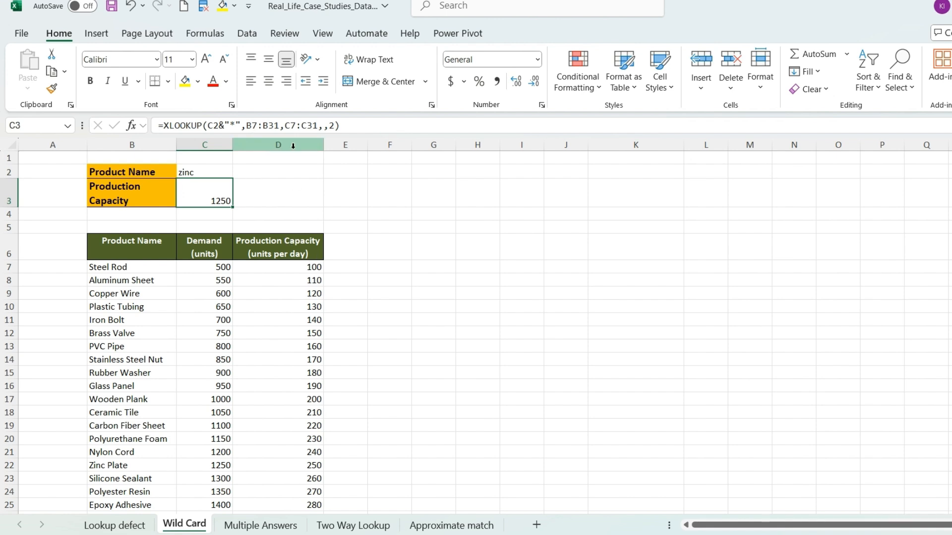
click(291, 125)
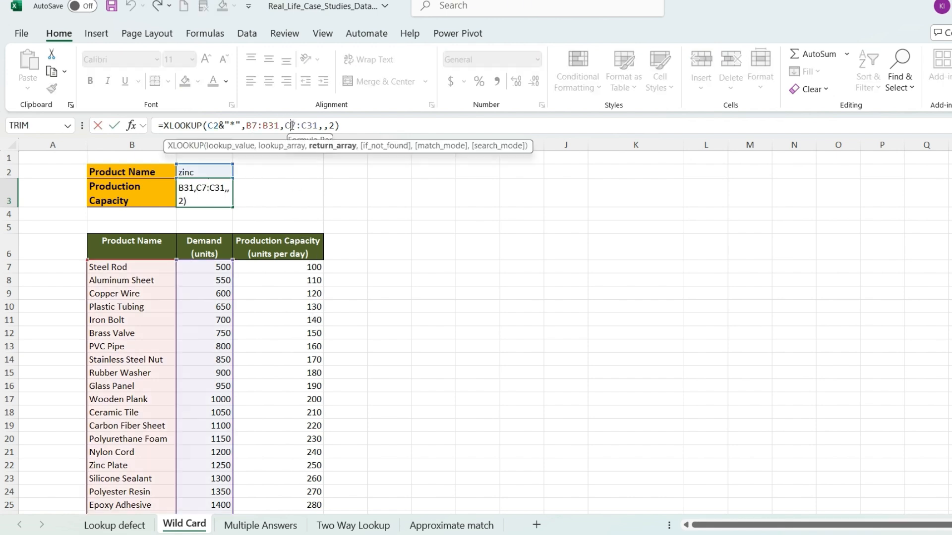
key(BackSpace)
text(D)
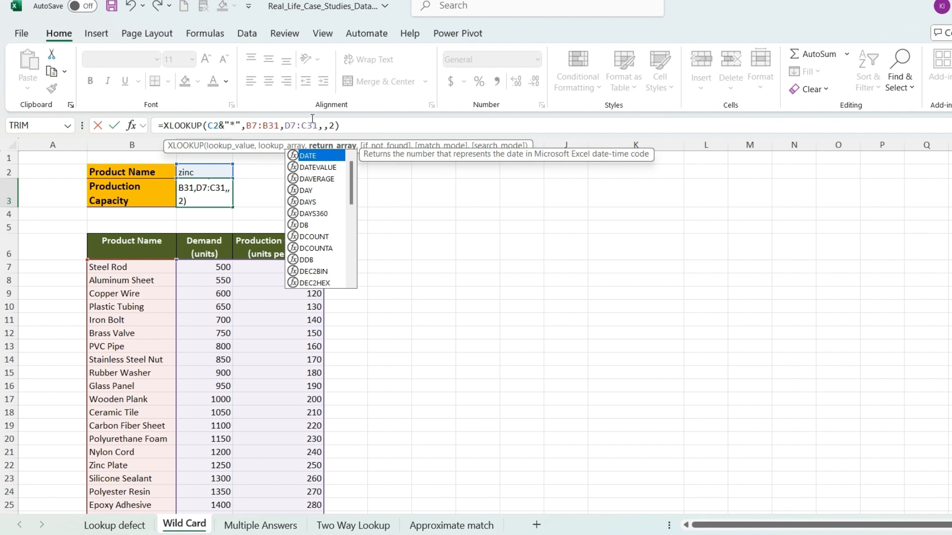
click(305, 125)
key(BackSpace)
text(D)
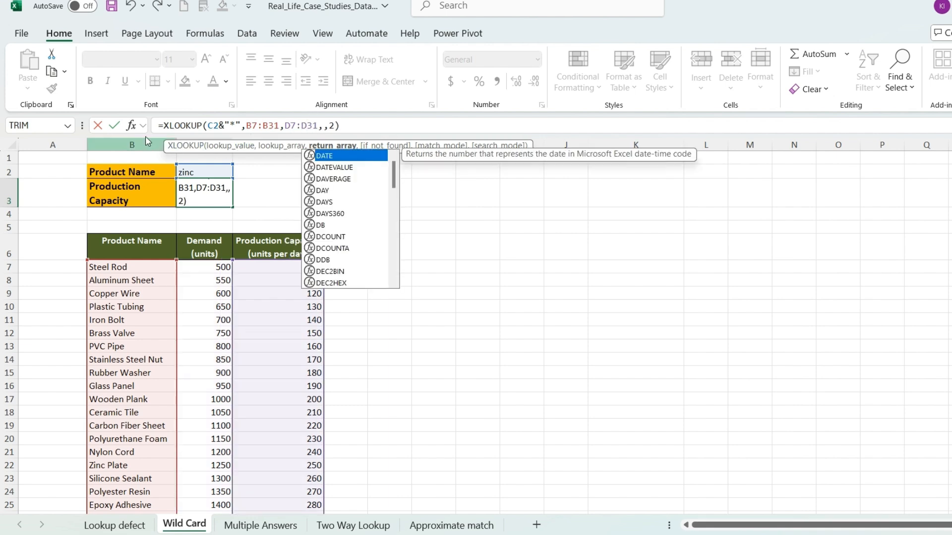
click(115, 125)
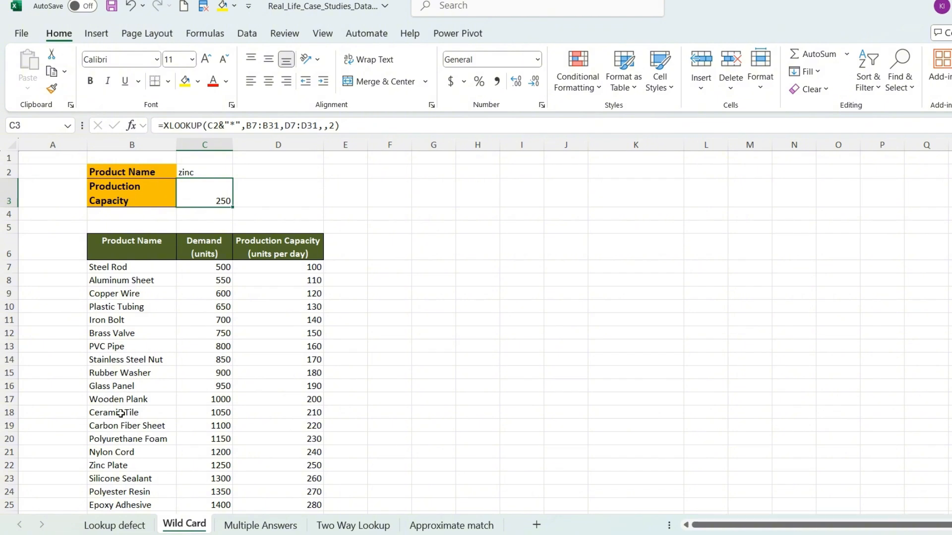
Step: Check the Zinc Plate production capacity in row 22 and change the product name in C2 to PVC
click(114, 467)
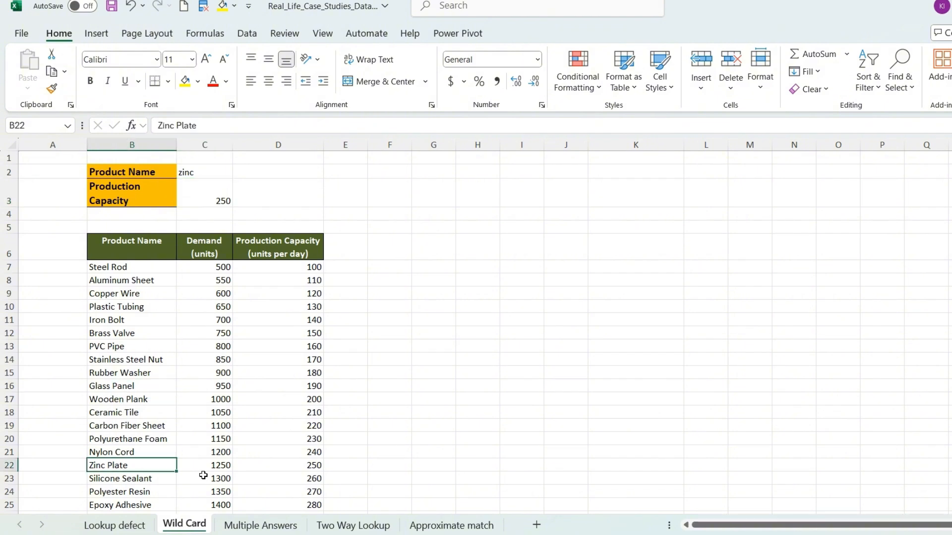
click(300, 468)
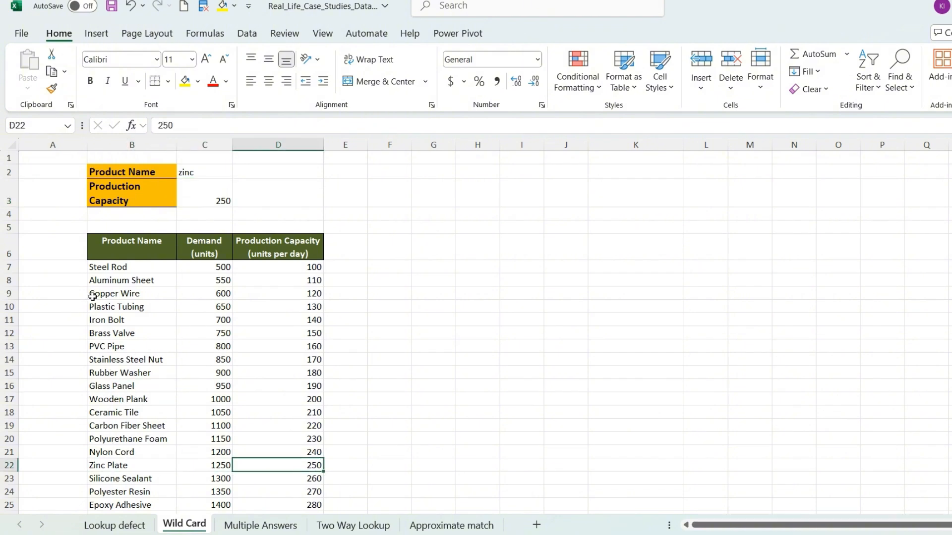
click(199, 175)
text(PVC)
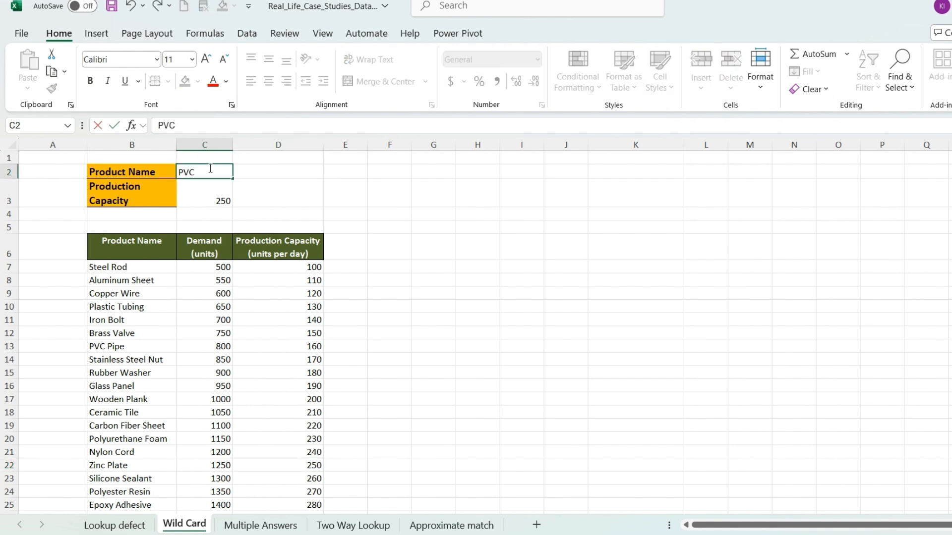
key(Return)
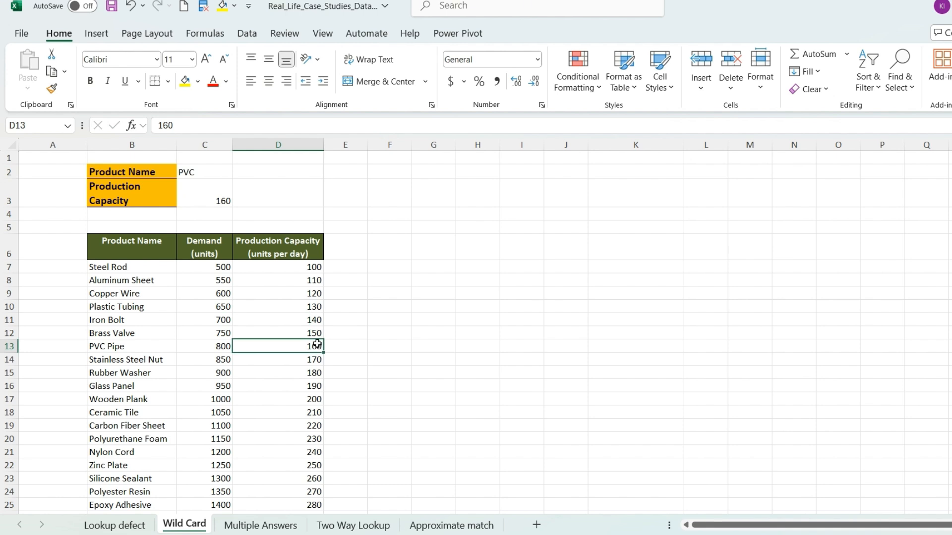
click(222, 197)
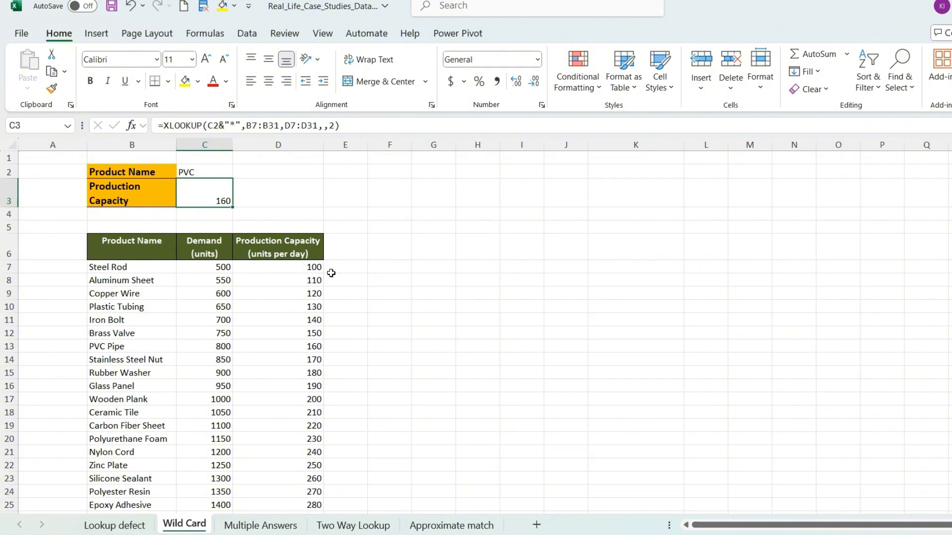
Step: On the Multiple Answers sheet, start an XLOOKUP formula in C3 with supplier name cell B3 as the lookup value
click(264, 526)
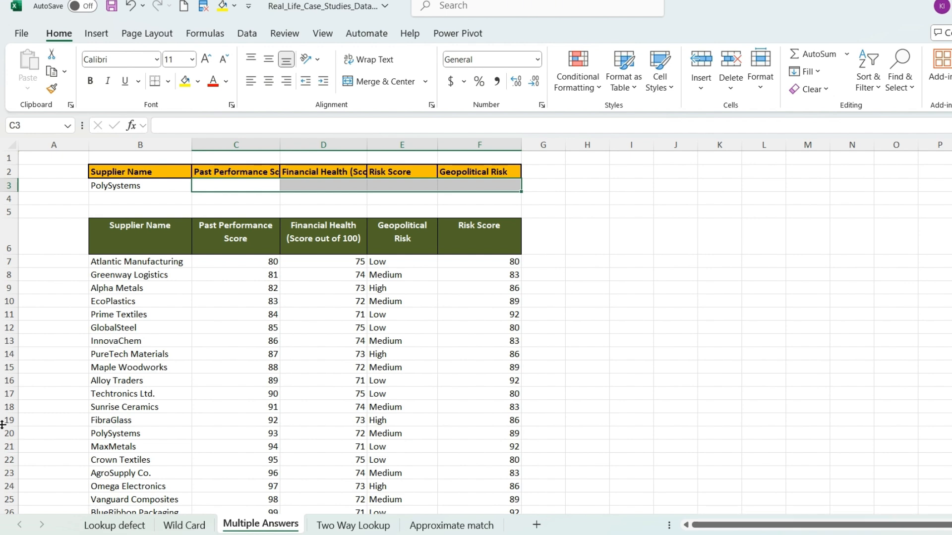
click(243, 188)
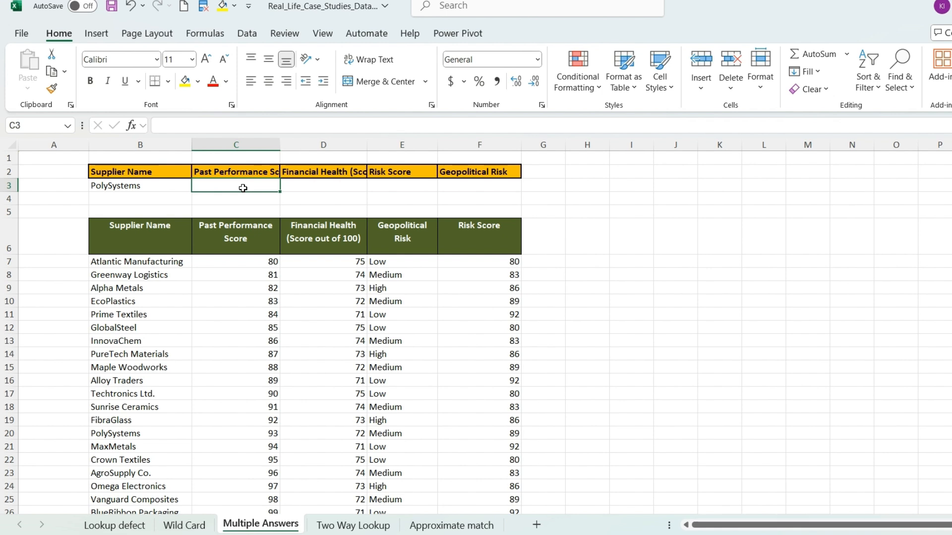
text(=xl)
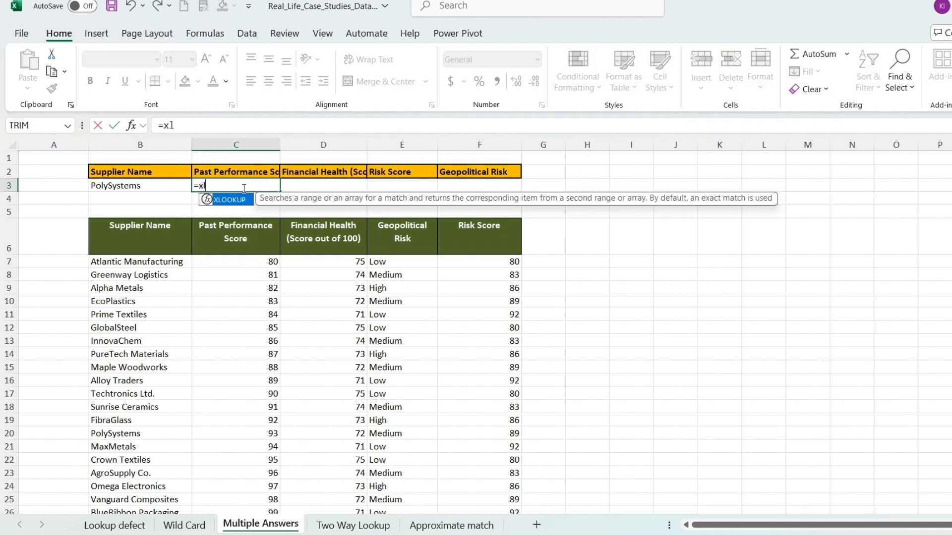
key(Tab)
click(111, 186)
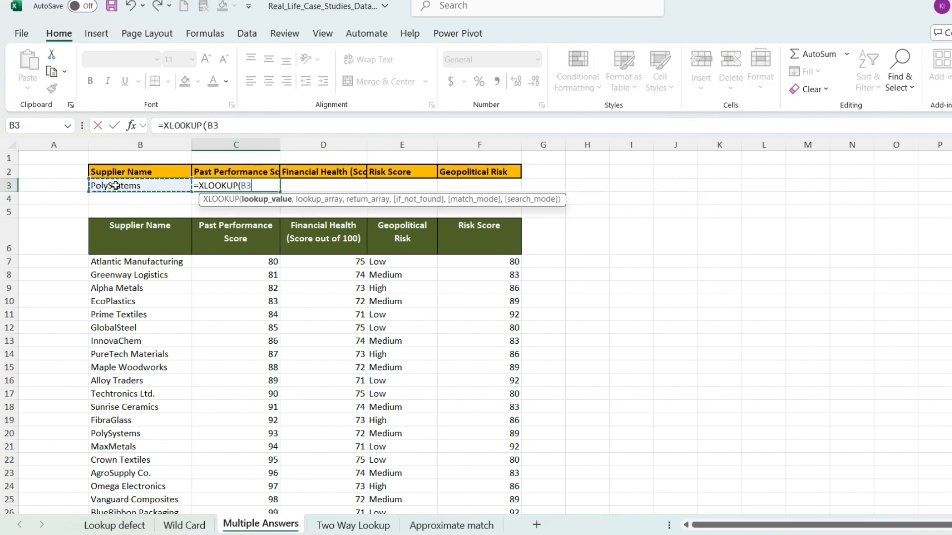
text(,)
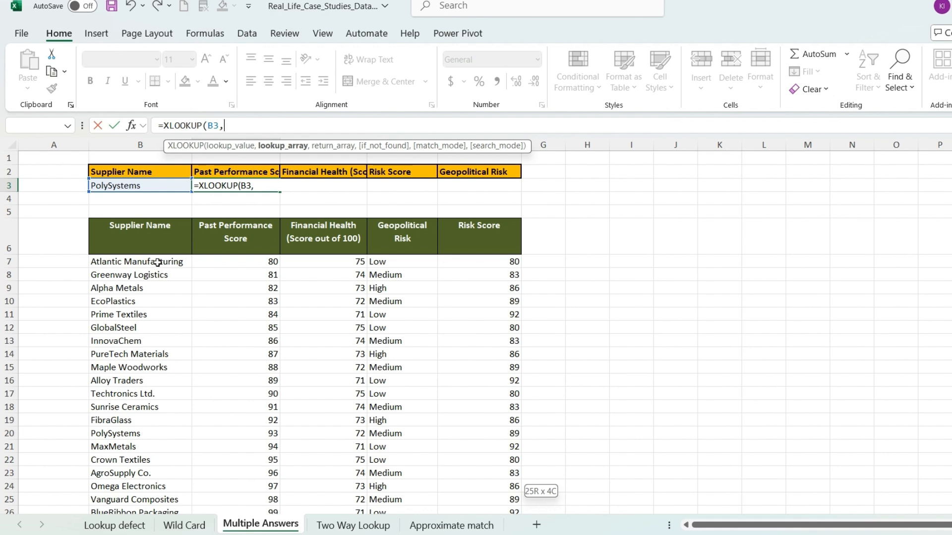
Step: Set the XLOOKUP lookup array to the supplier names in B7:B31
click(157, 263)
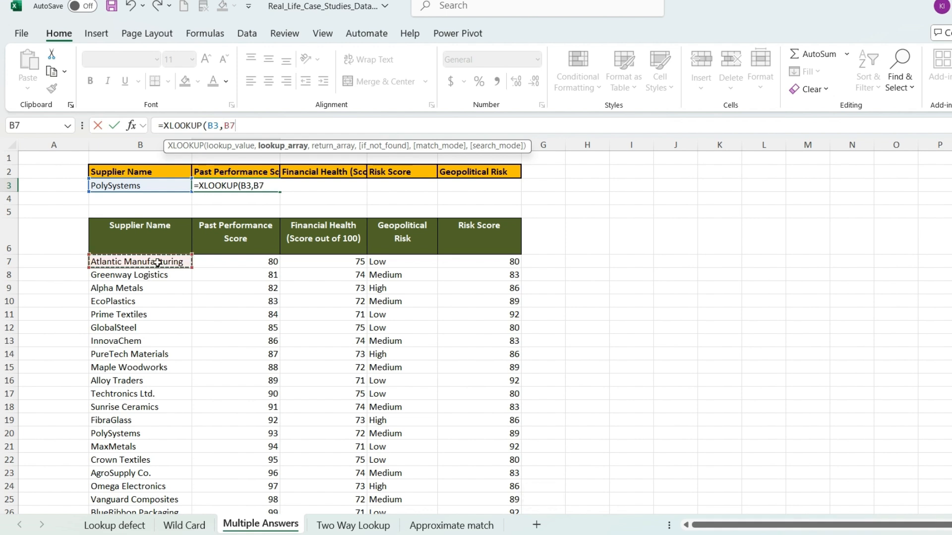
key(ctrl+shift+Down)
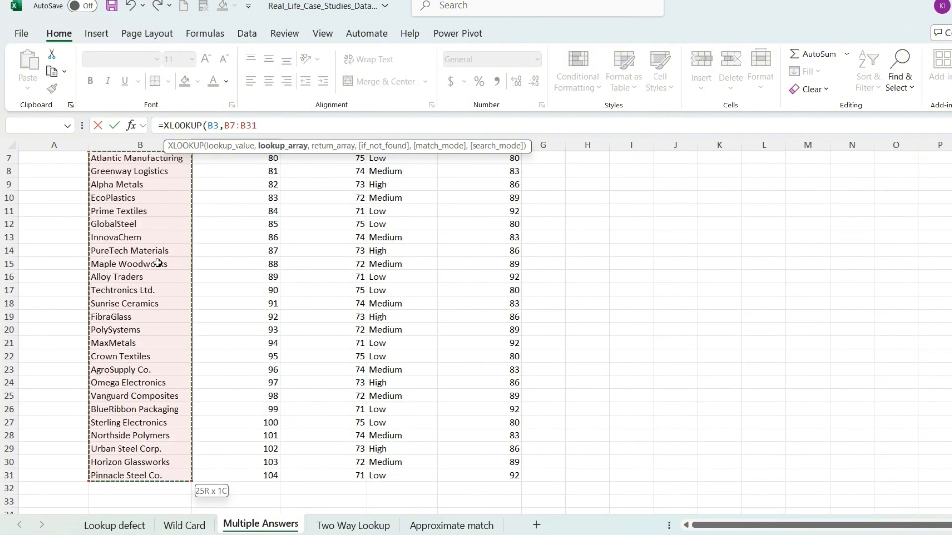
text(,)
Step: Set the XLOOKUP return array to all four score columns, C7:F31, and complete the formula
scroll(312, 319, up, 2)
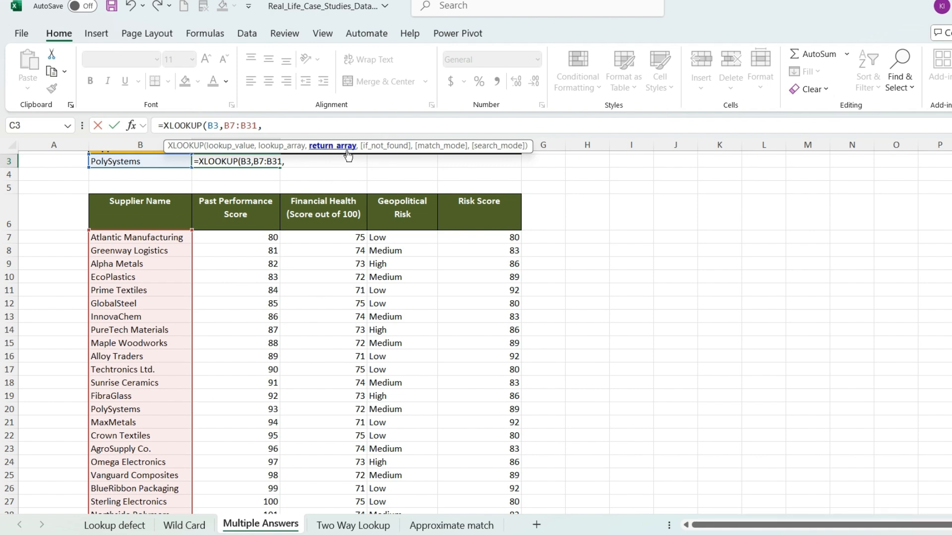
scroll(483, 282, up, 1)
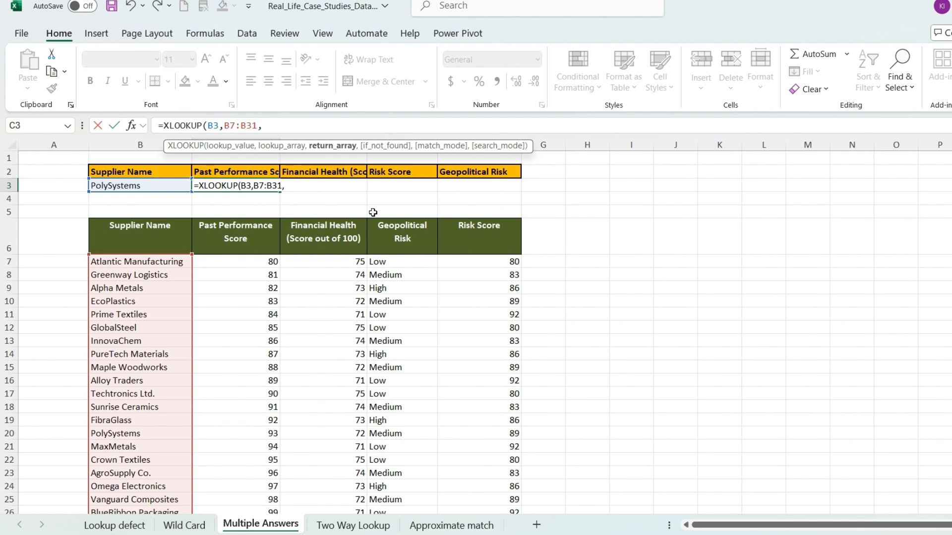
click(261, 265)
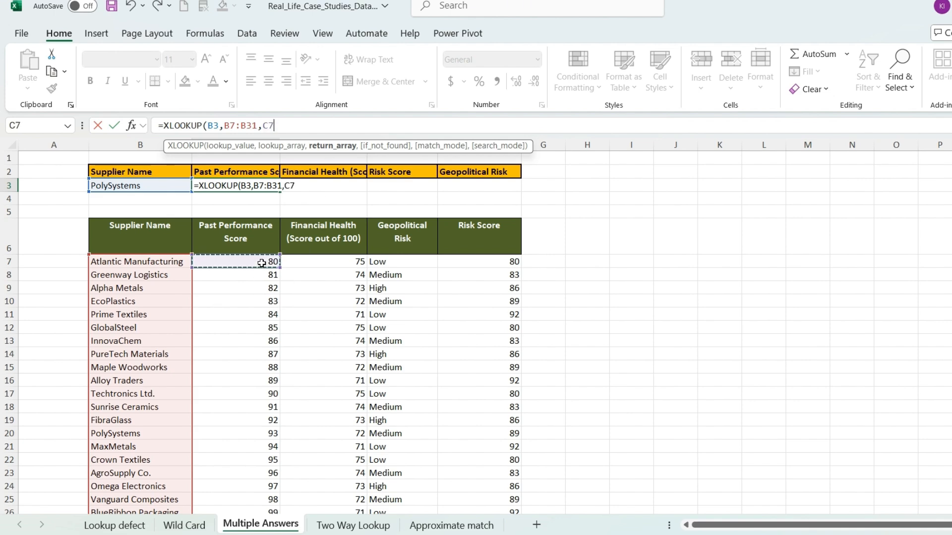
key(ctrl+shift+Down)
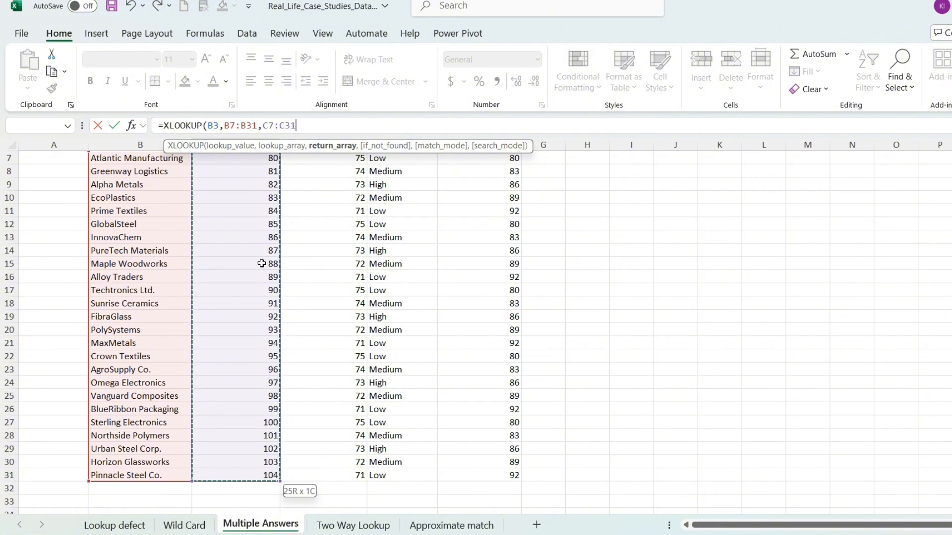
key(ctrl+shift+Right)
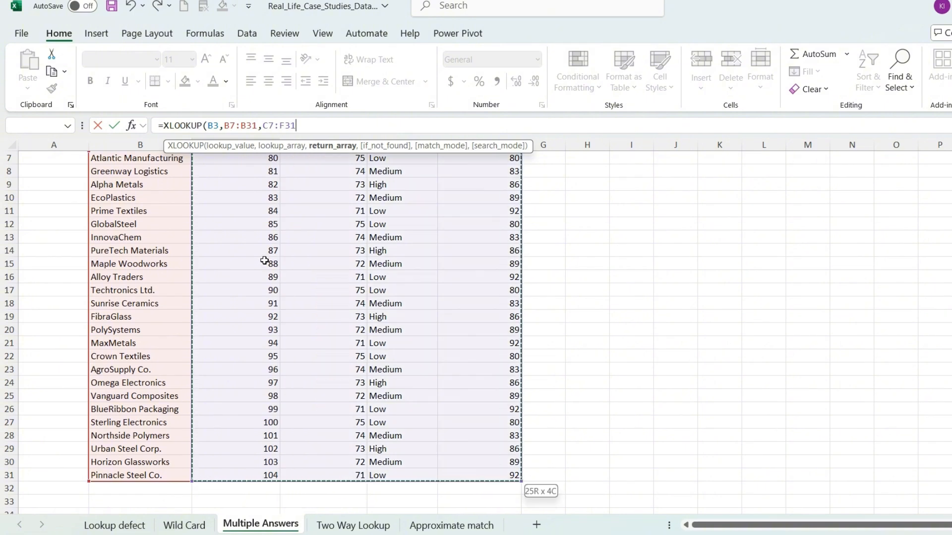
text())
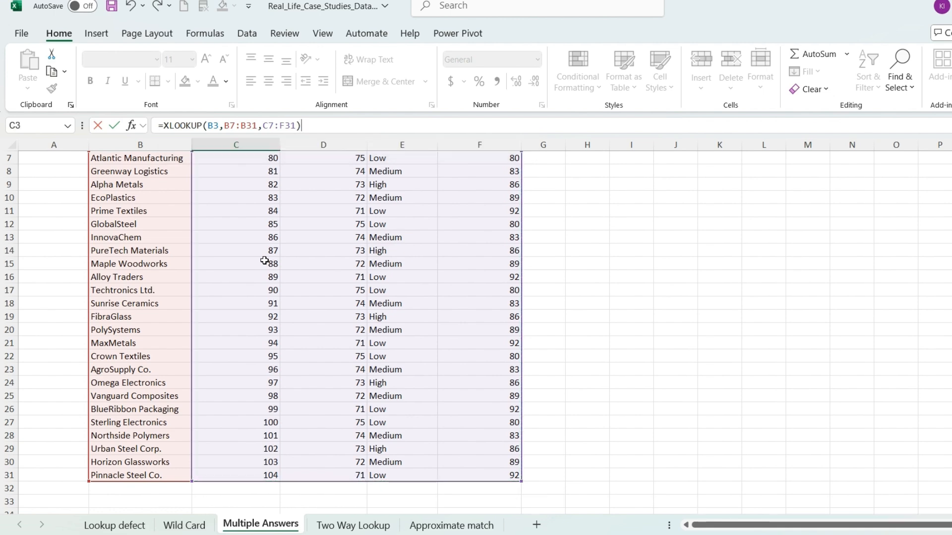
scroll(264, 260, up, 2)
click(115, 127)
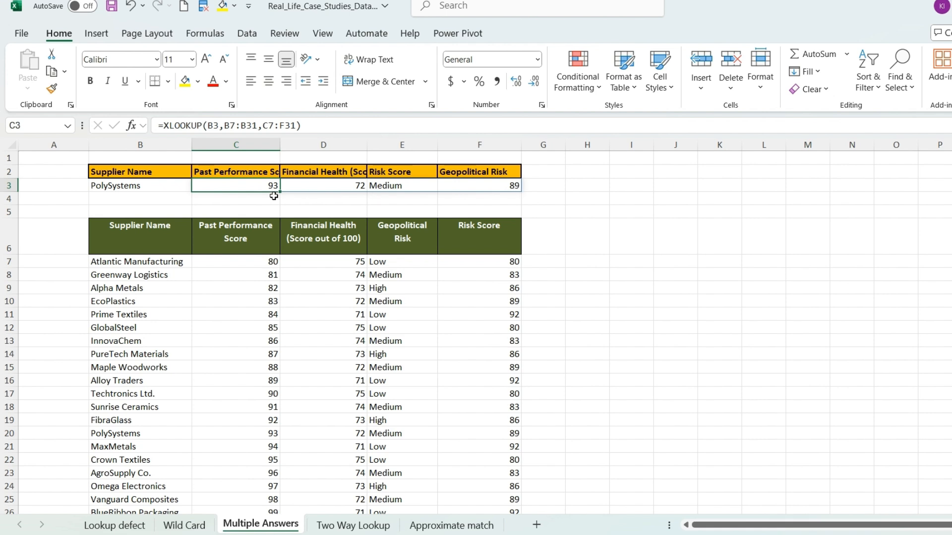
Step: Locate PolySystems in the supplier table and change the supplier name in B3 to InnovaChem
click(121, 441)
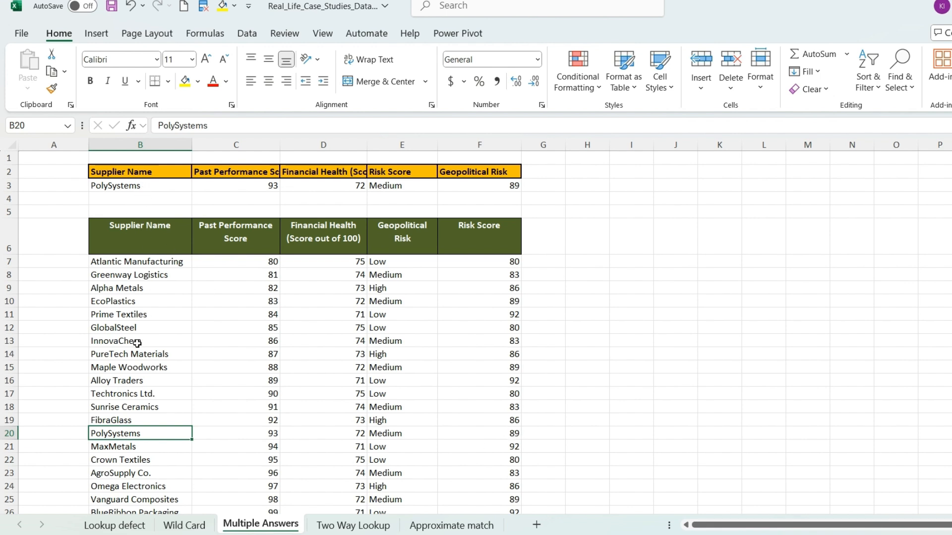
click(149, 188)
key(BackSpace)
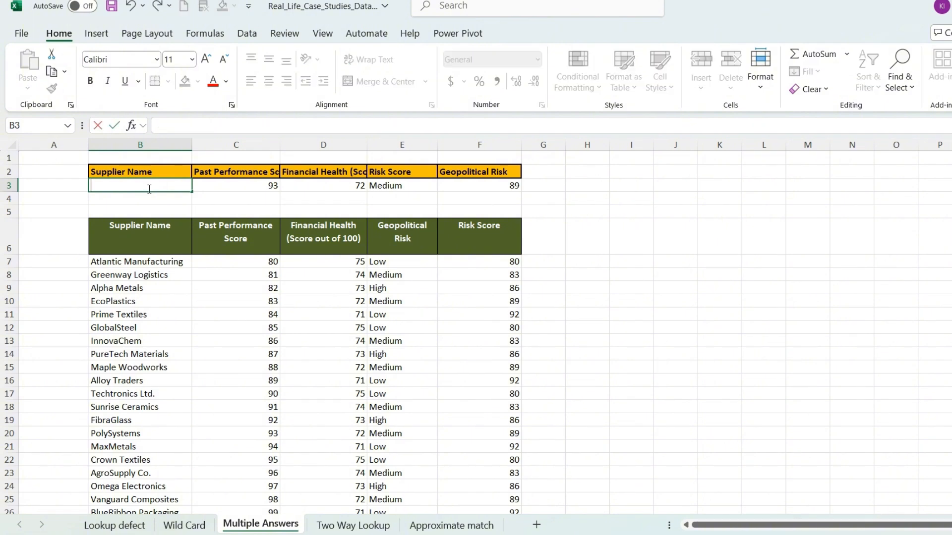
text(InnovaChem)
key(Return)
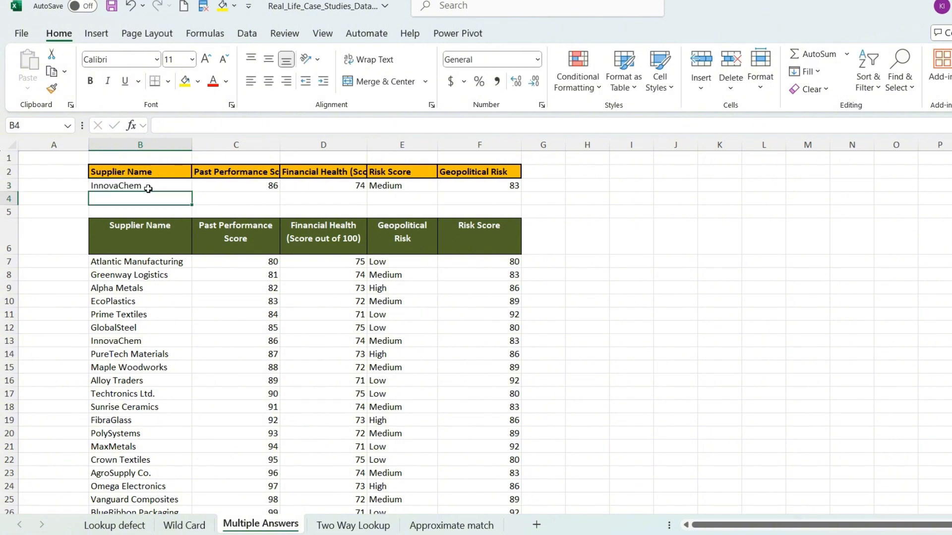
Step: Test the lookup with the supplier name shortened to InnovaChe in B3, and restore it to InnovaChem
click(161, 186)
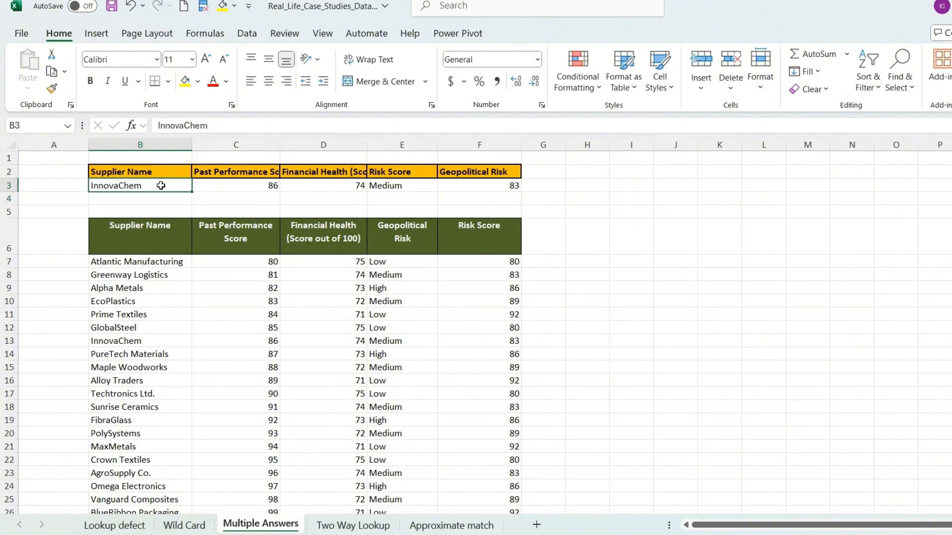
double_click(161, 185)
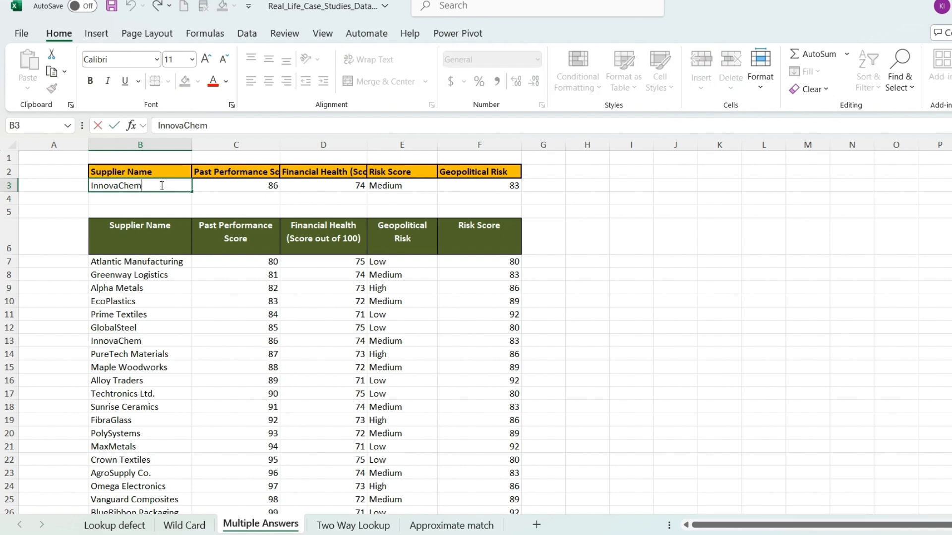
key(BackSpace)
key(Return)
double_click(161, 185)
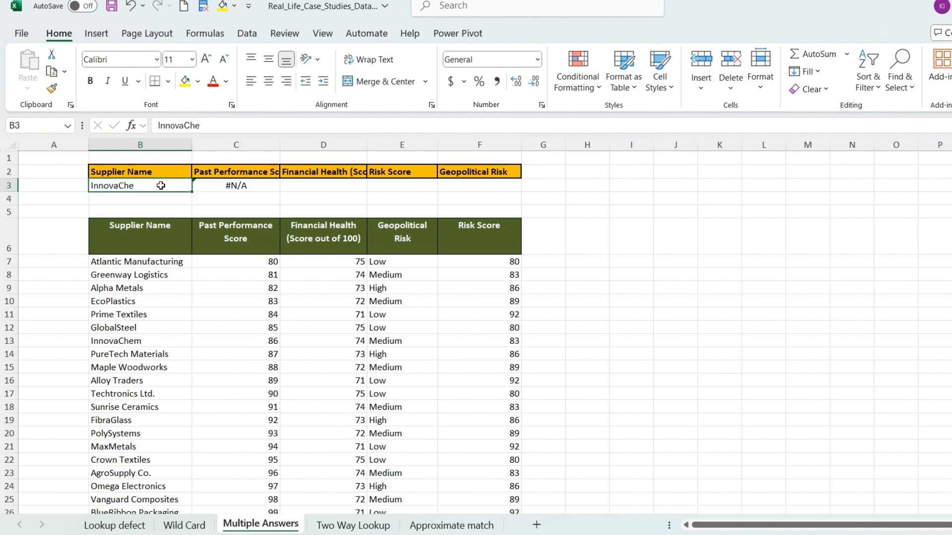
text(m)
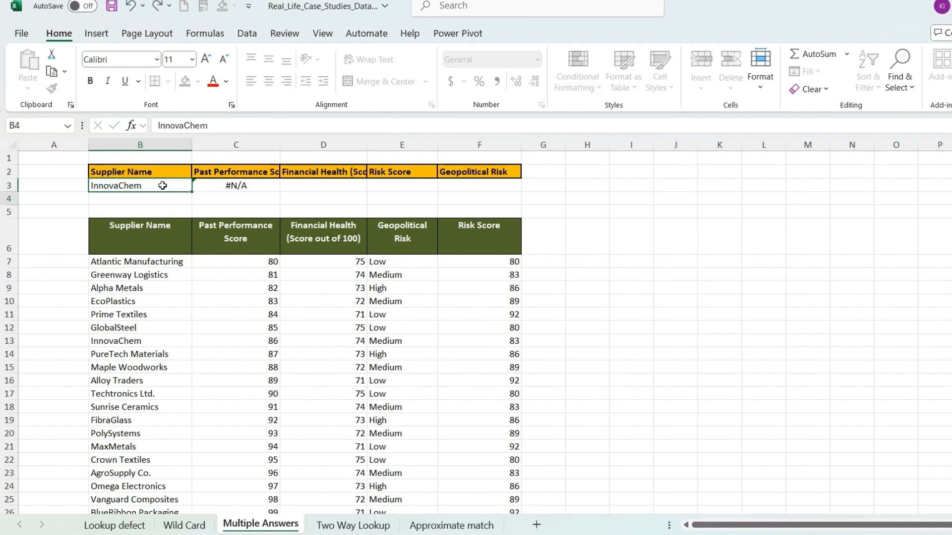
key(Return)
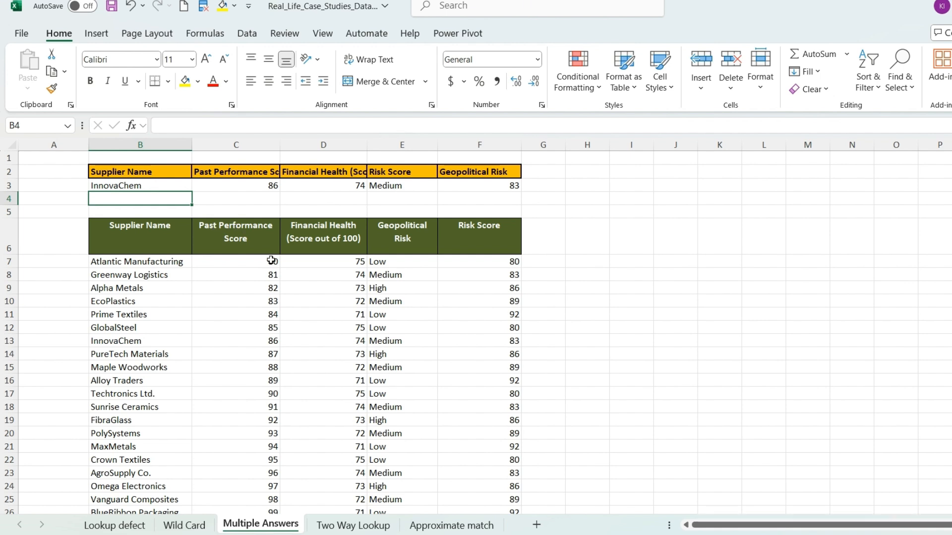
Step: On the Two Way Lookup sheet, review the product and month data and enter April as the month in D3
click(373, 528)
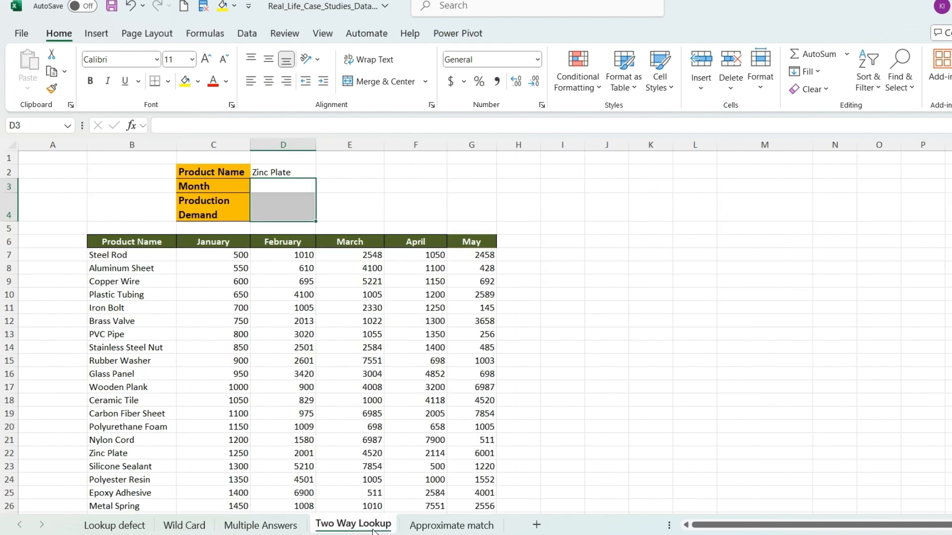
drag(120, 256, 124, 467)
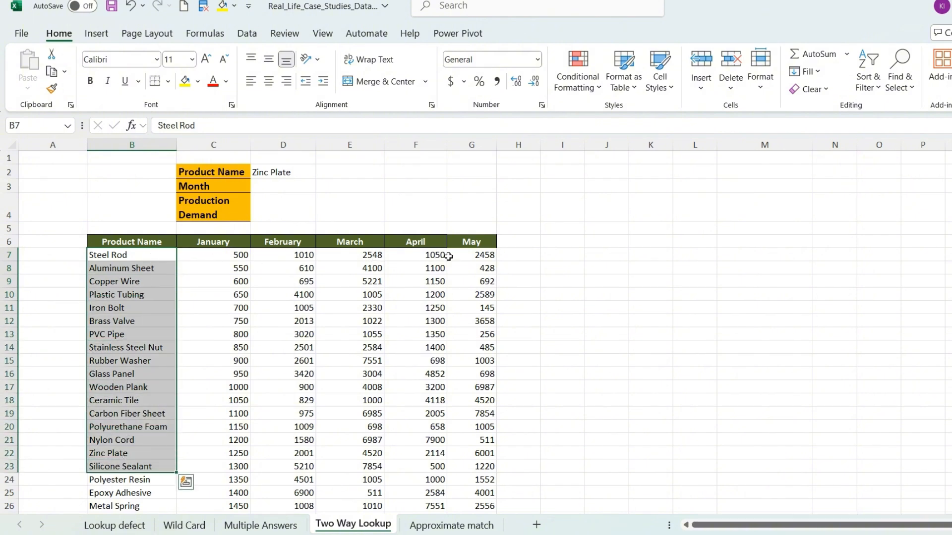
click(305, 254)
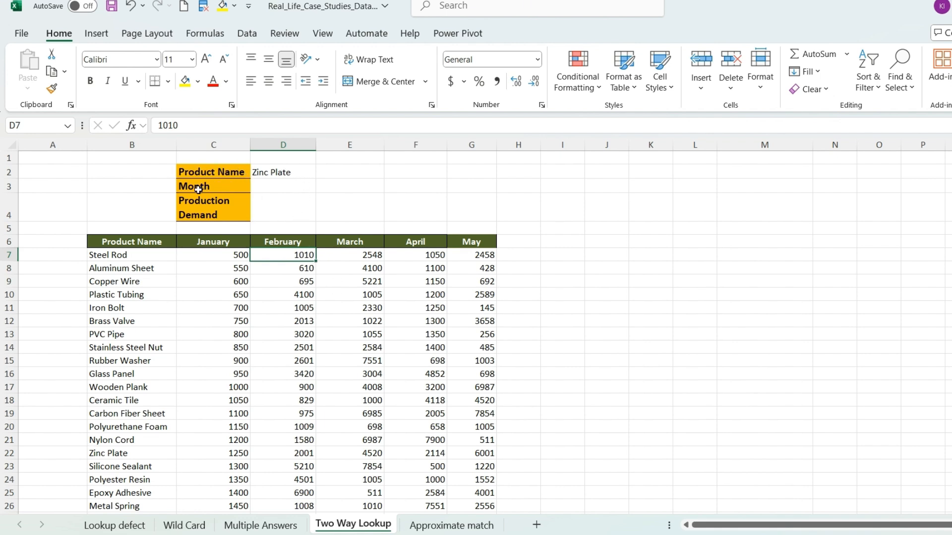
click(298, 185)
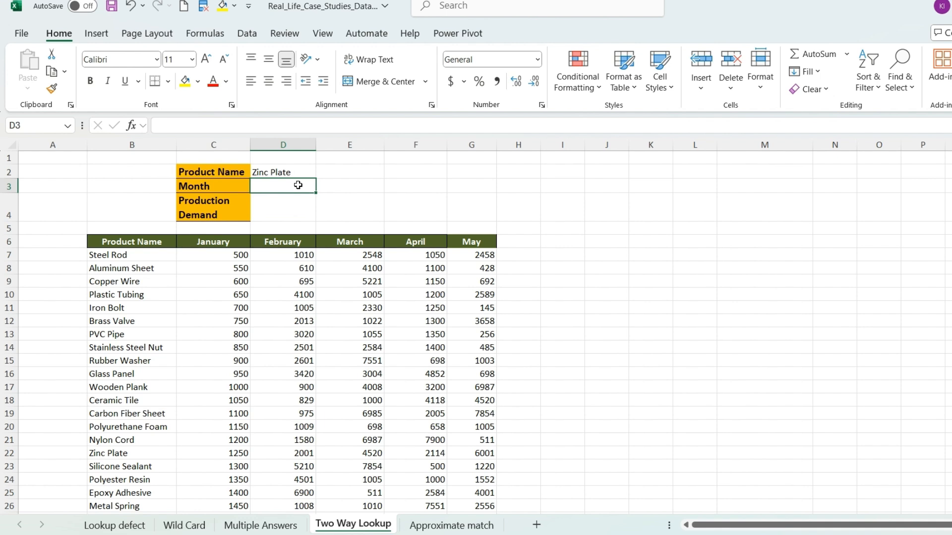
text(April)
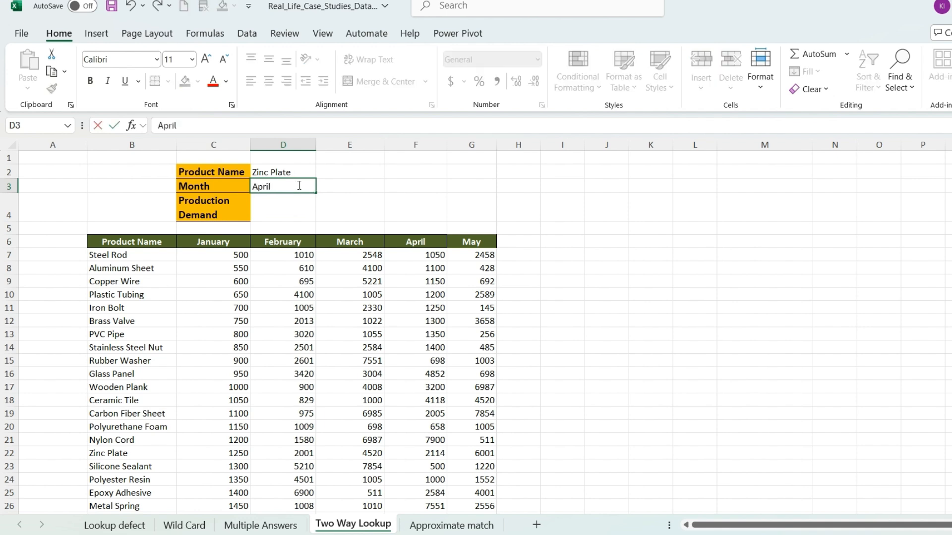
click(293, 210)
Step: Start an XLOOKUP formula in D4 with D2 as the lookup value and product names B7:B31 as the lookup array
click(279, 171)
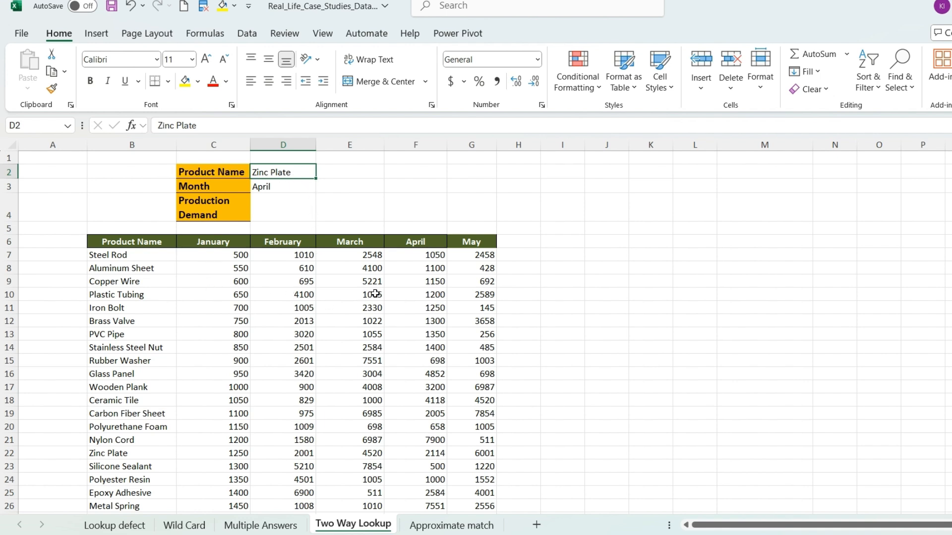
click(278, 206)
text(=XLOOKUP()
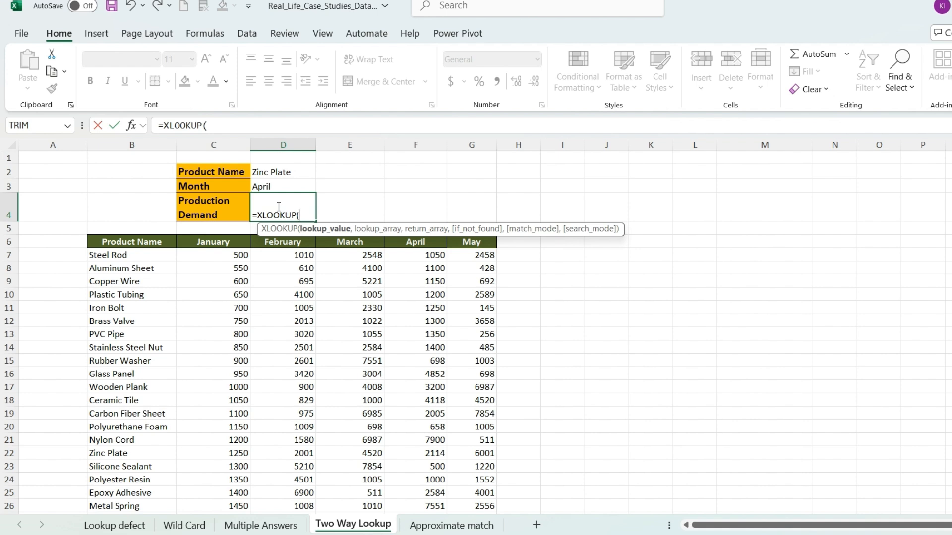
click(293, 172)
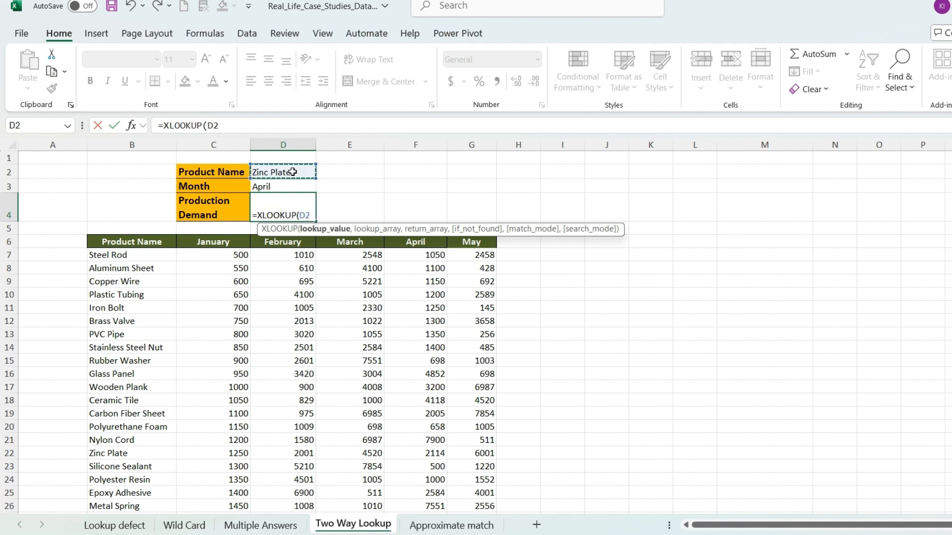
text(,)
click(134, 254)
key(ctrl+shift+Down)
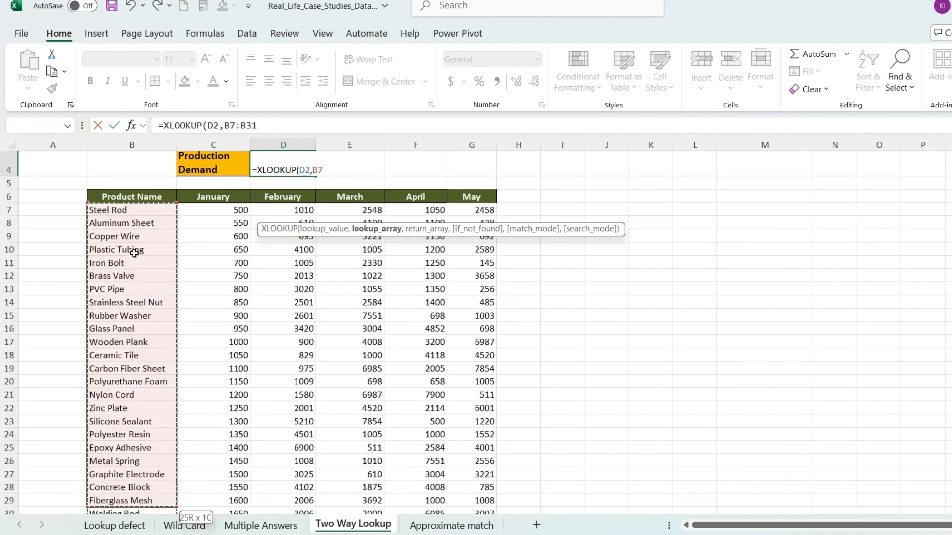
scroll(299, 294, up, 2)
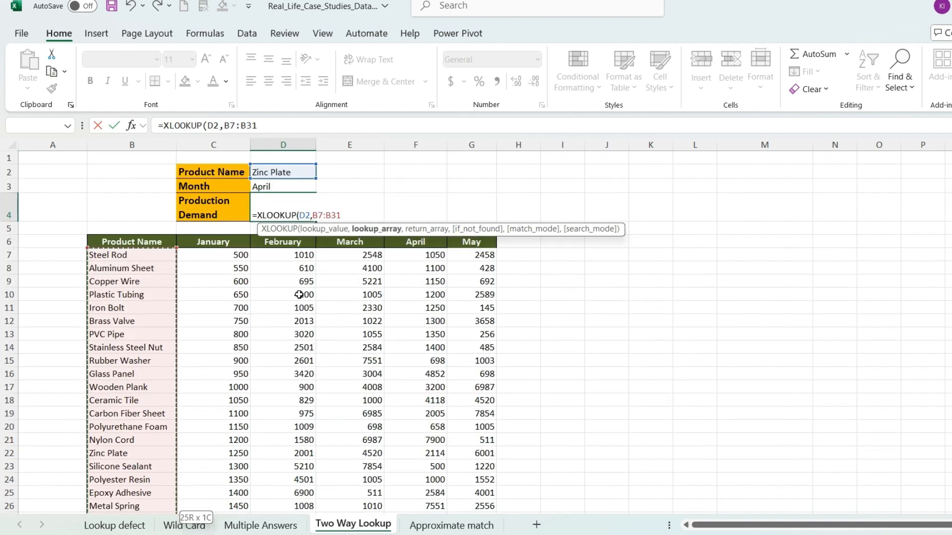
text(,)
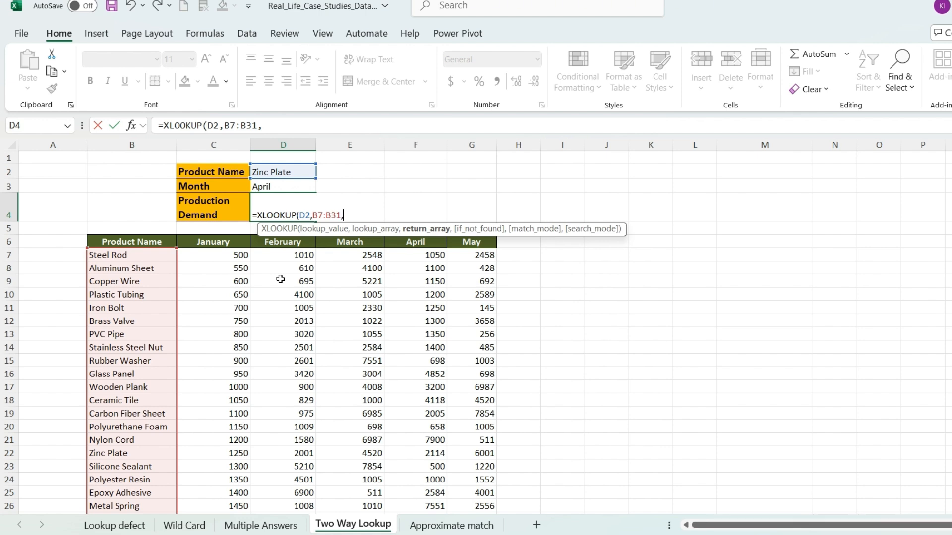
Step: Nest a second XLOOKUP as the return array, looking up the month in D3 across the month headers C6:G6
text(xl)
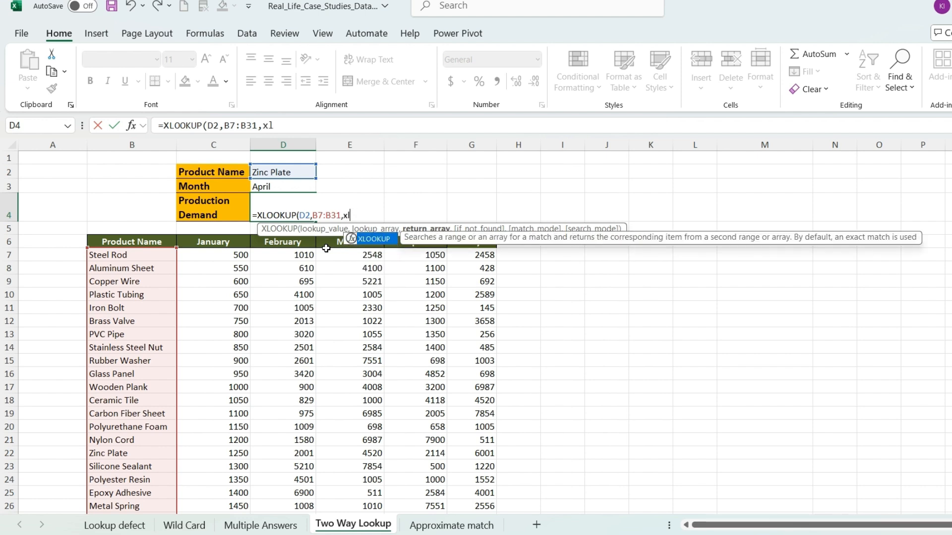
key(Tab)
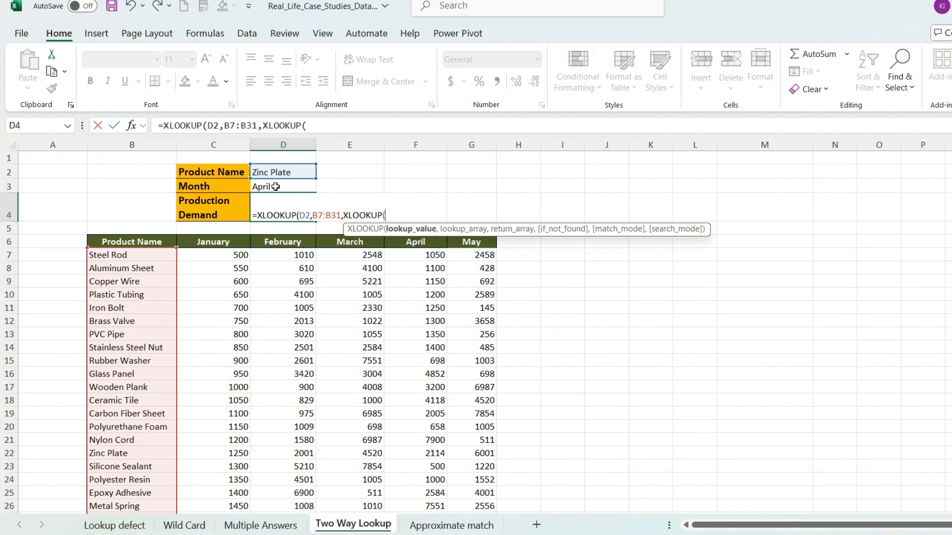
text(D3,)
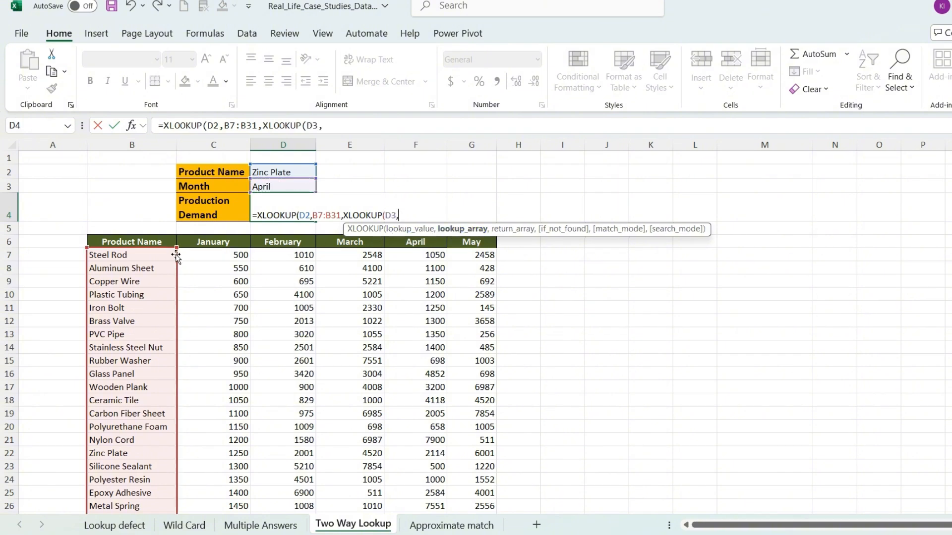
click(217, 242)
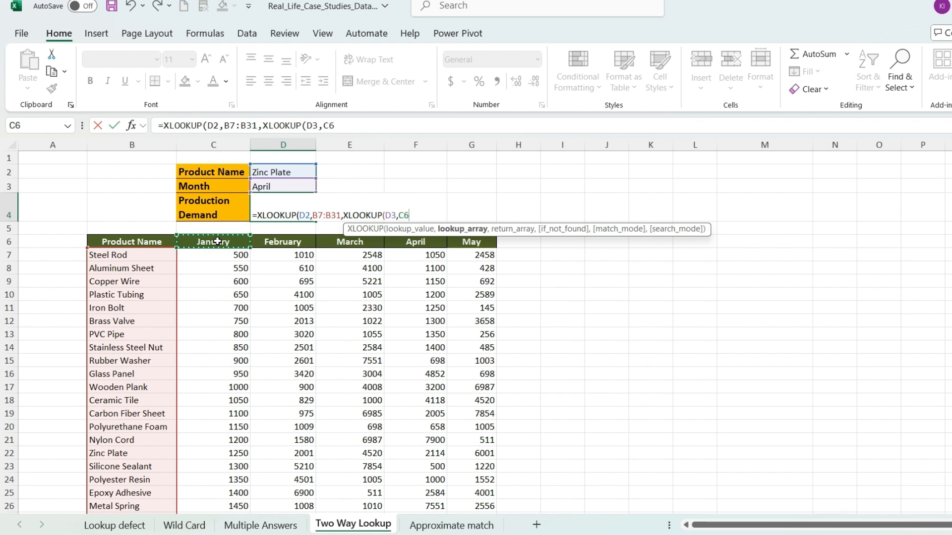
key(ctrl+shift+Right)
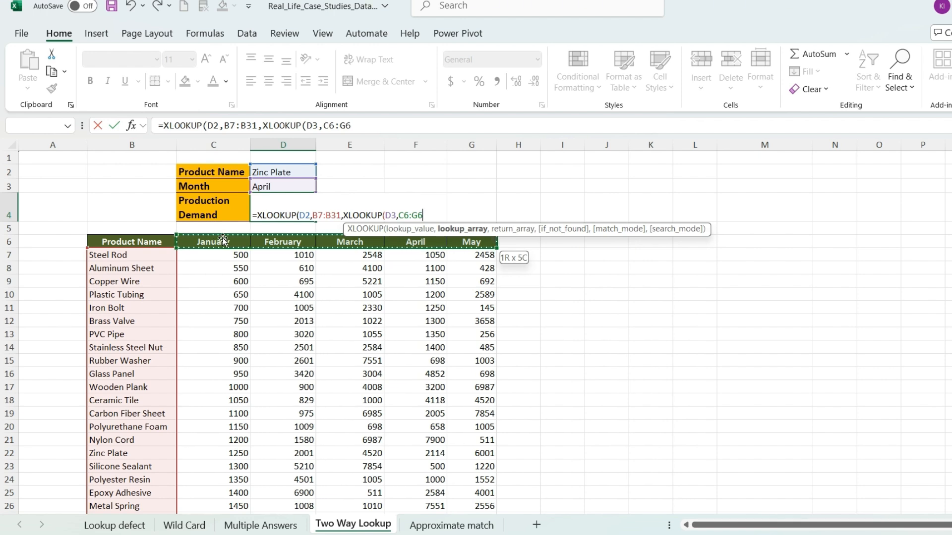
text(,)
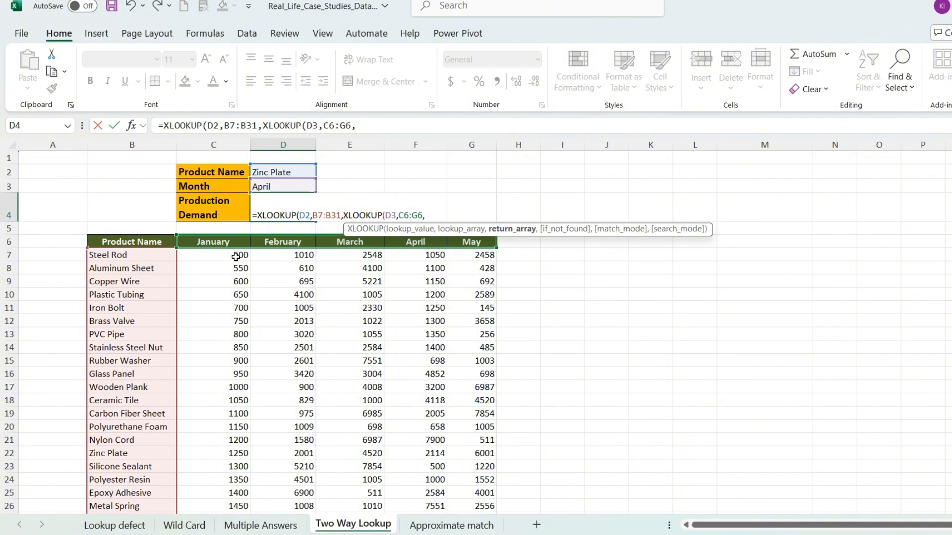
Step: Set the nested XLOOKUP's return array to all monthly demand values, C7:G31, and complete the two-way formula
click(236, 257)
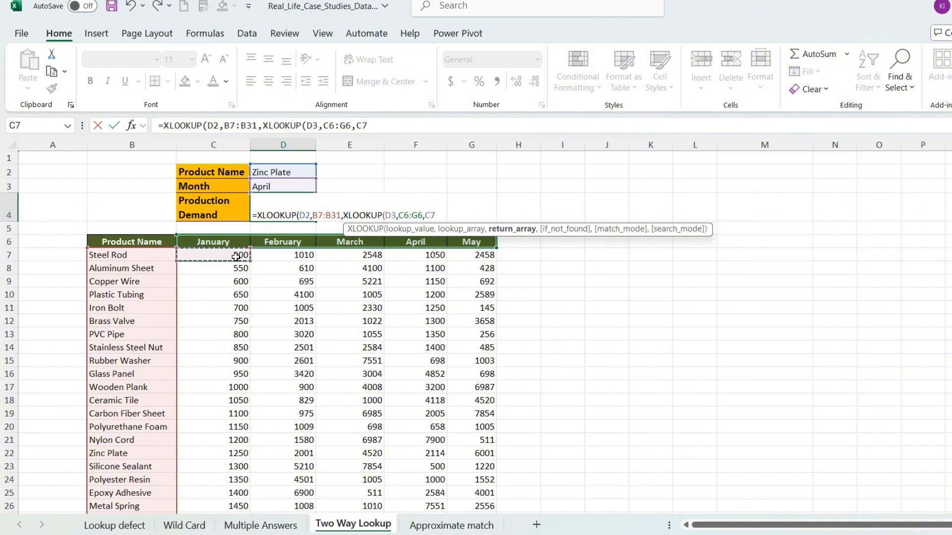
key(ctrl+shift+Down)
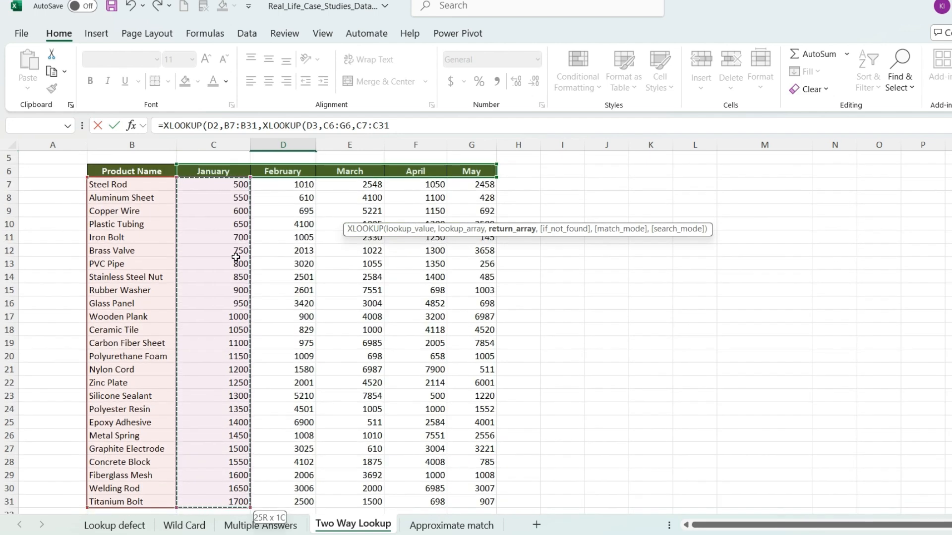
key(ctrl+shift+Right)
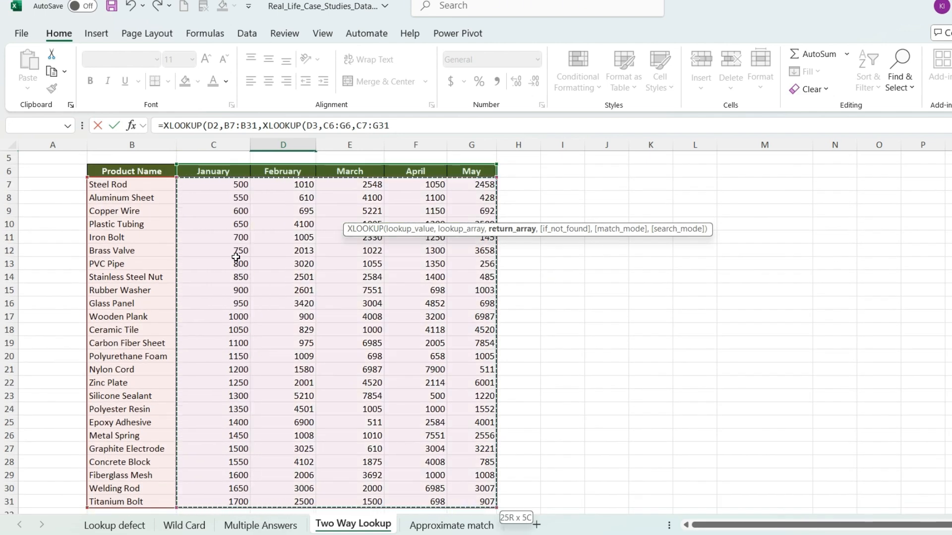
scroll(236, 257, up, 2)
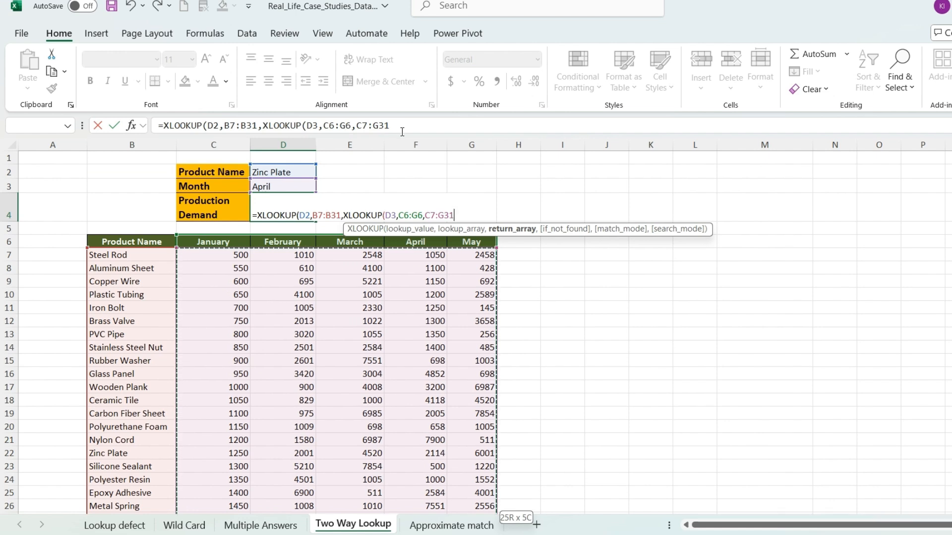
text())
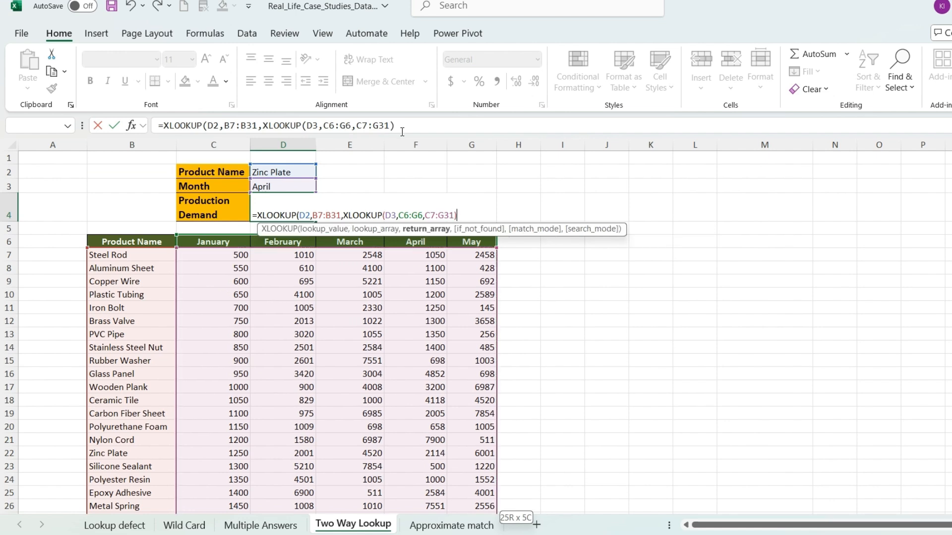
text())
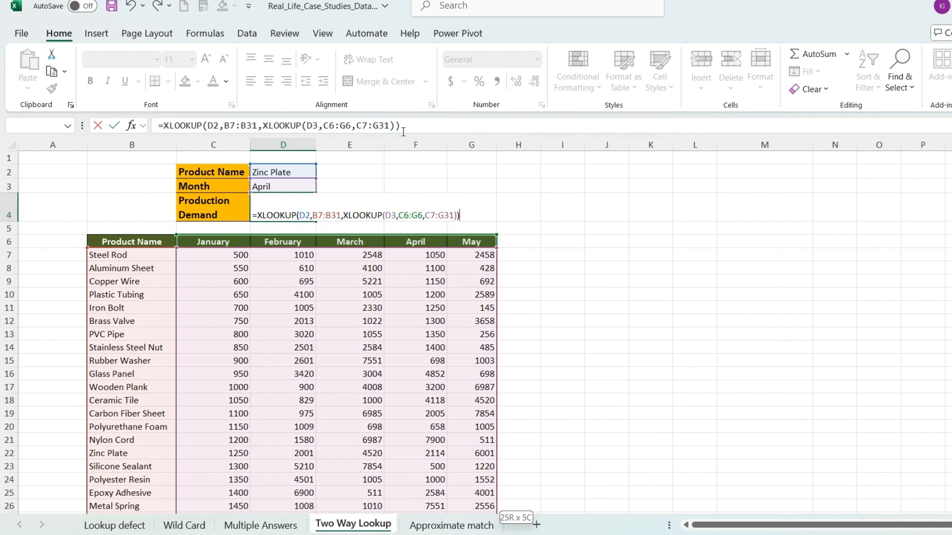
key(Return)
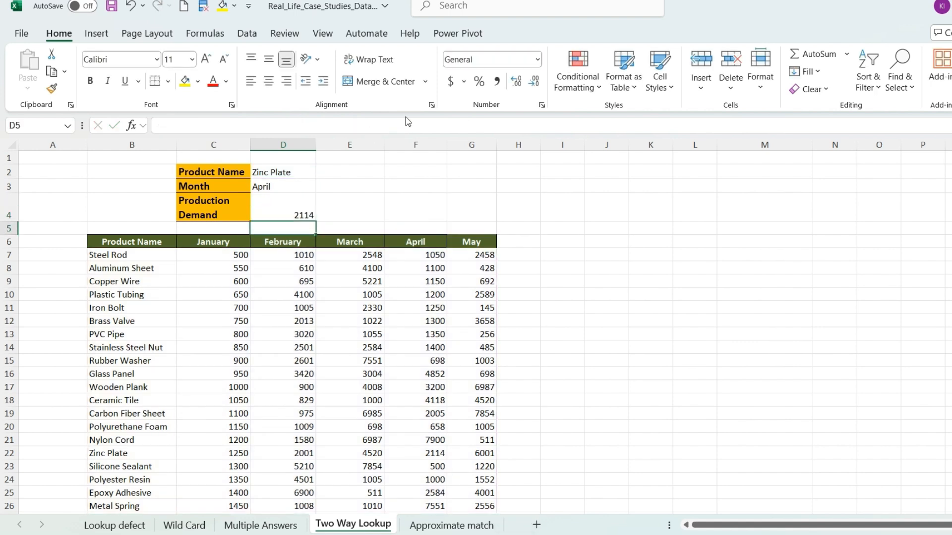
Step: Compare the formula result in D4 with the April demand in the Zinc Plate row of the table
click(288, 213)
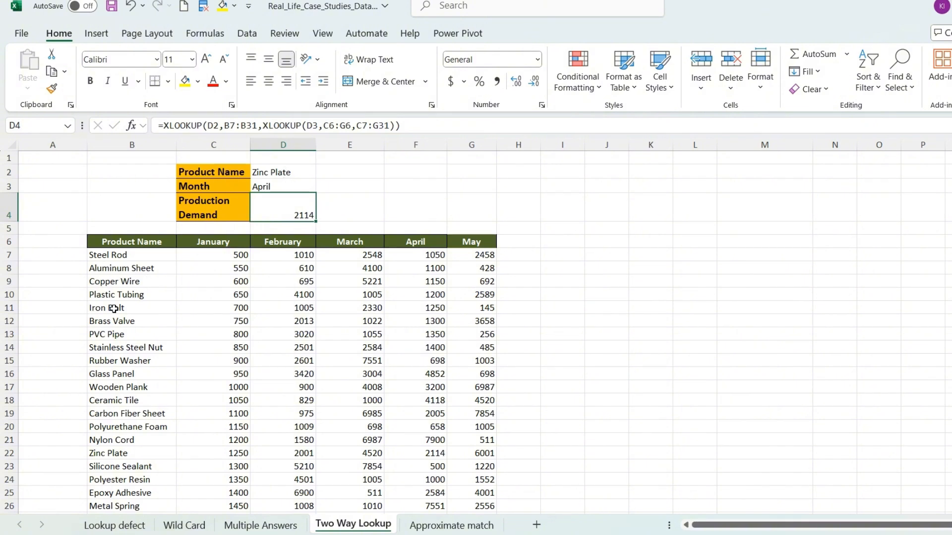
click(122, 457)
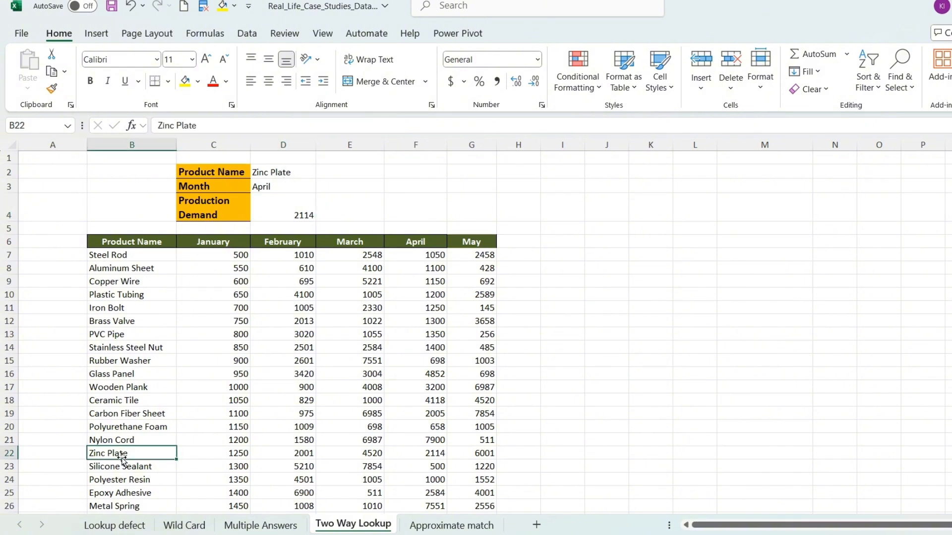
click(438, 456)
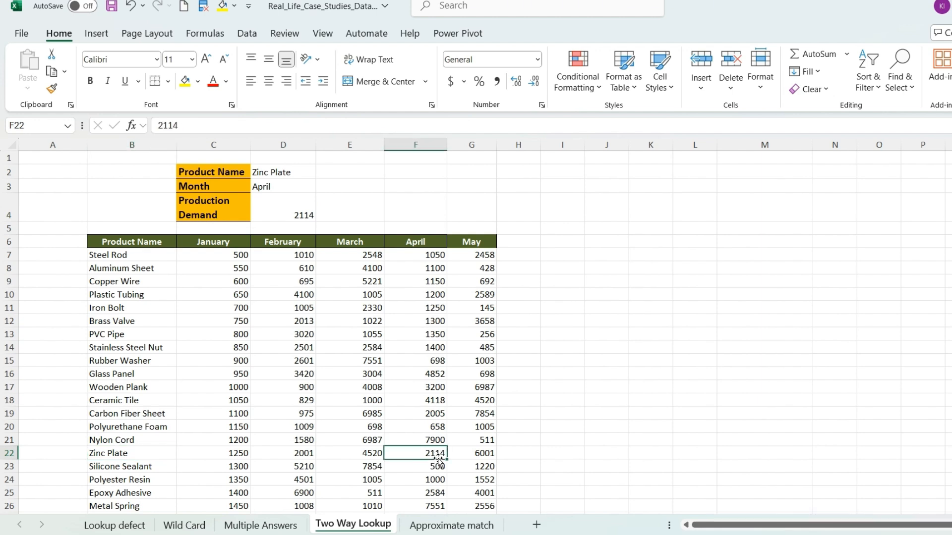
Step: Change the product name in D2 to PVC Pipe
click(299, 173)
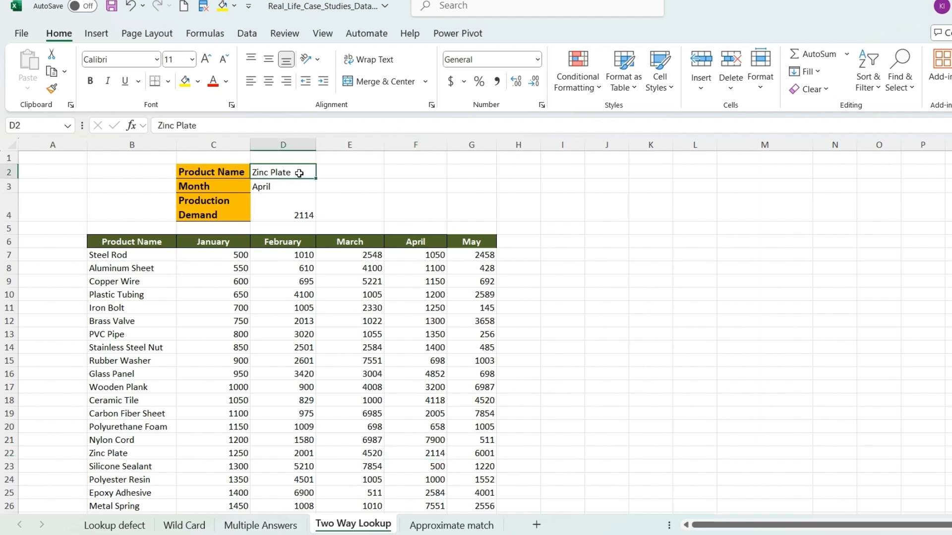
key(BackSpace)
text(P)
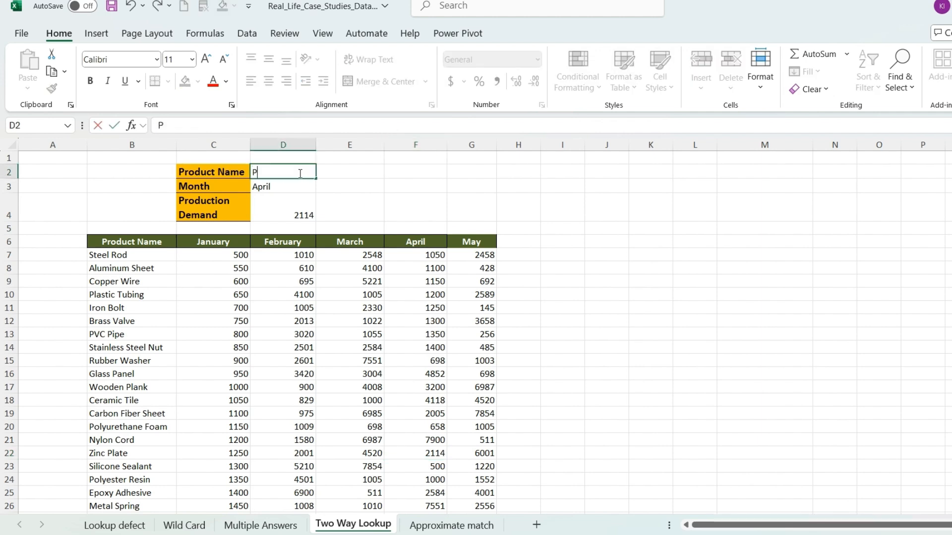
text(VC Pipe)
key(Return)
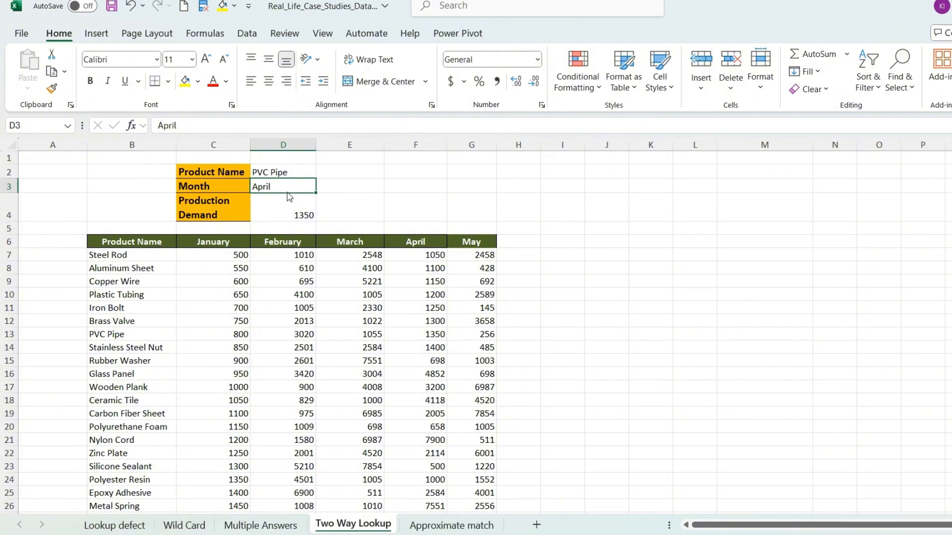
Step: Change the month in D3 to May and check the result against the PVC Pipe row of the table
key(BackSpace)
text(M)
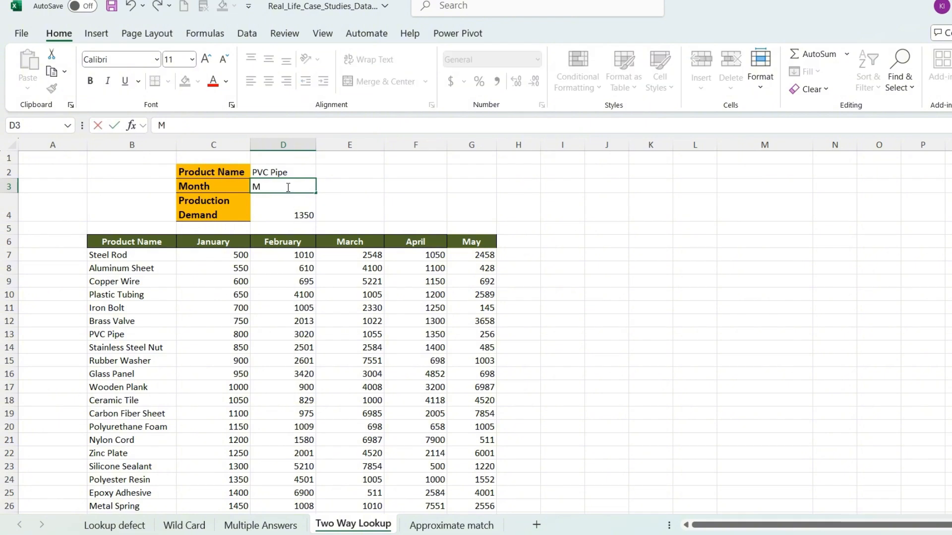
text(ay)
key(Return)
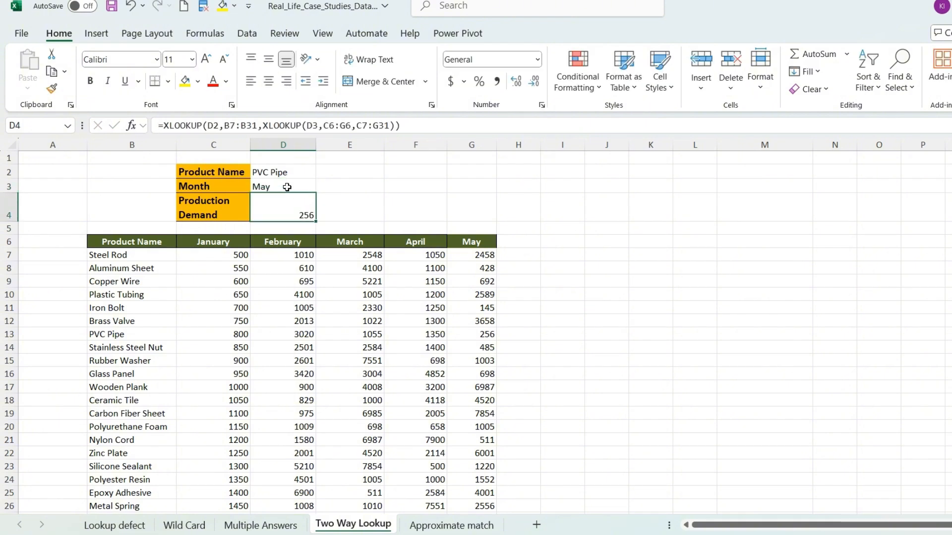
click(491, 345)
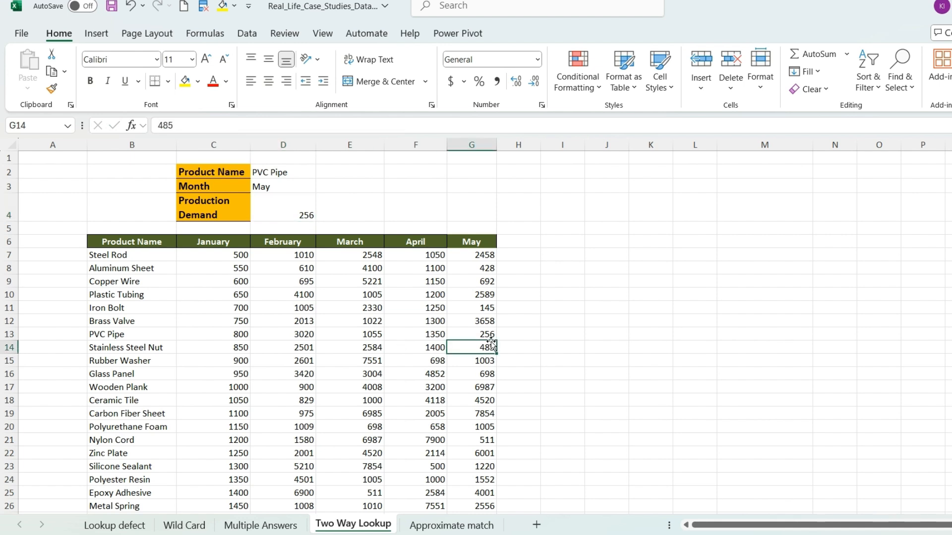
click(490, 334)
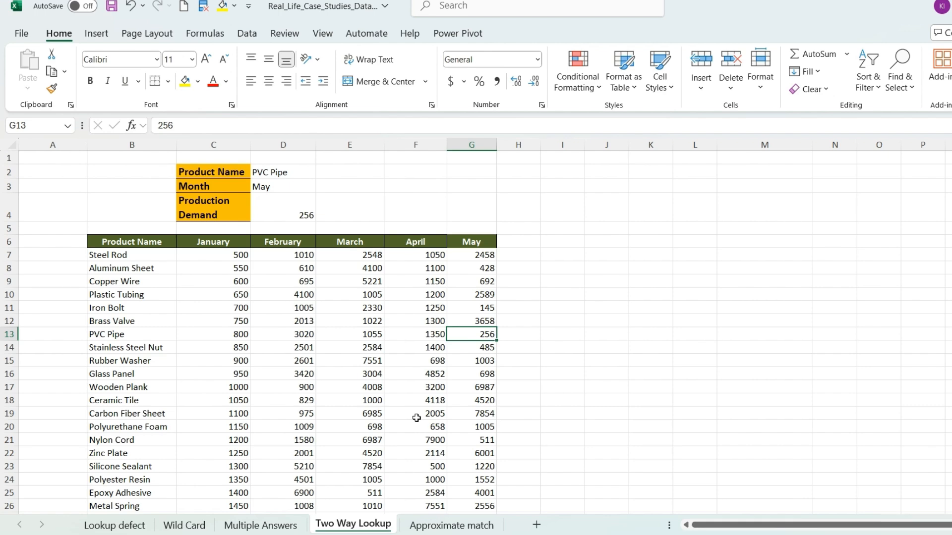
Step: On the Approximate match sheet, review the Product Name, Demand, Production Capacity and Increase Capacity columns
click(465, 526)
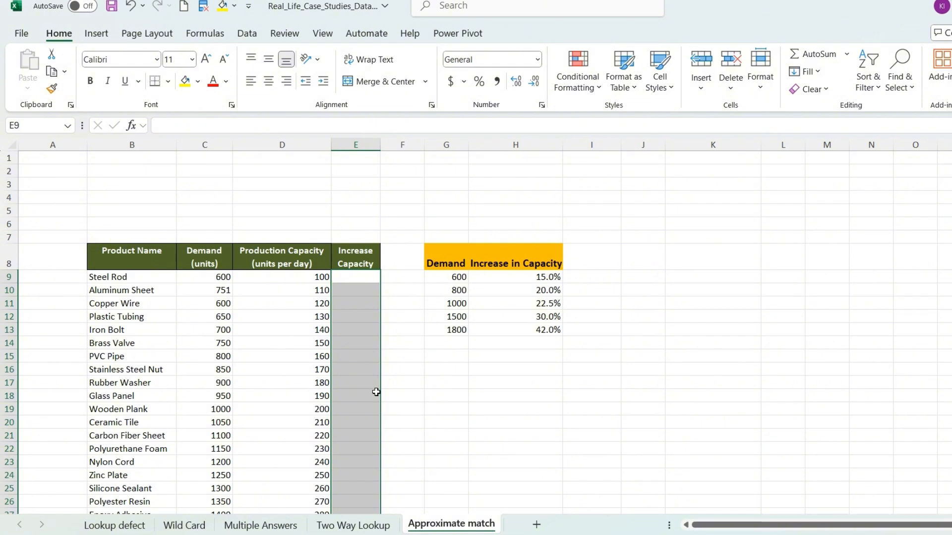
scroll(376, 387, down, 1)
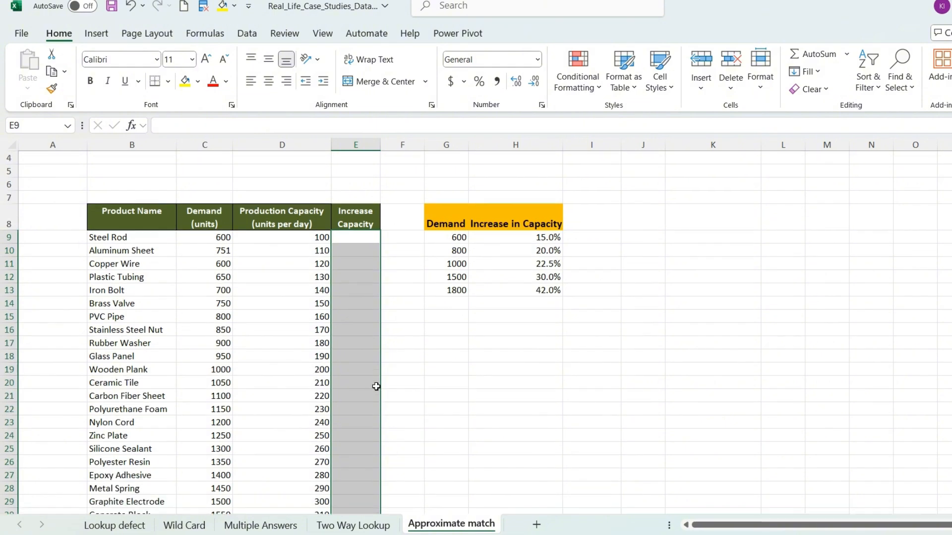
click(146, 220)
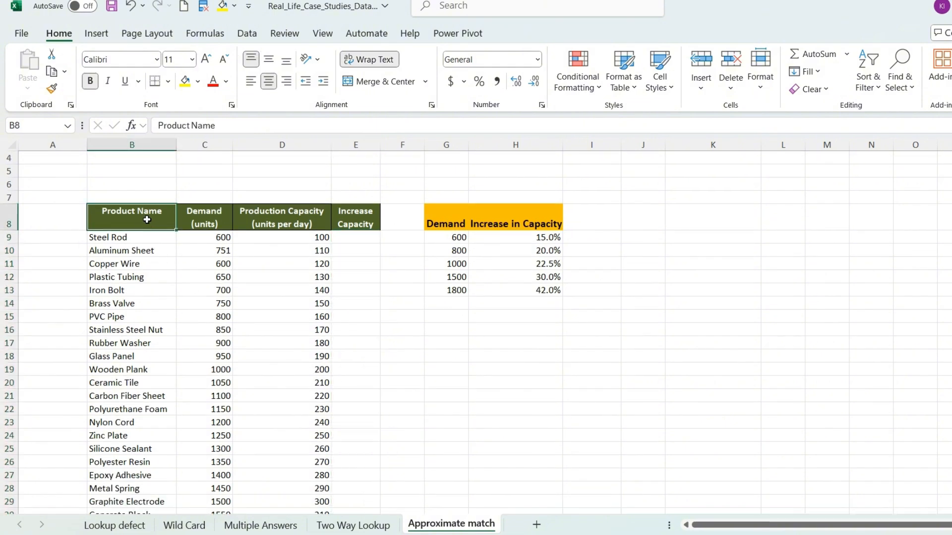
click(205, 216)
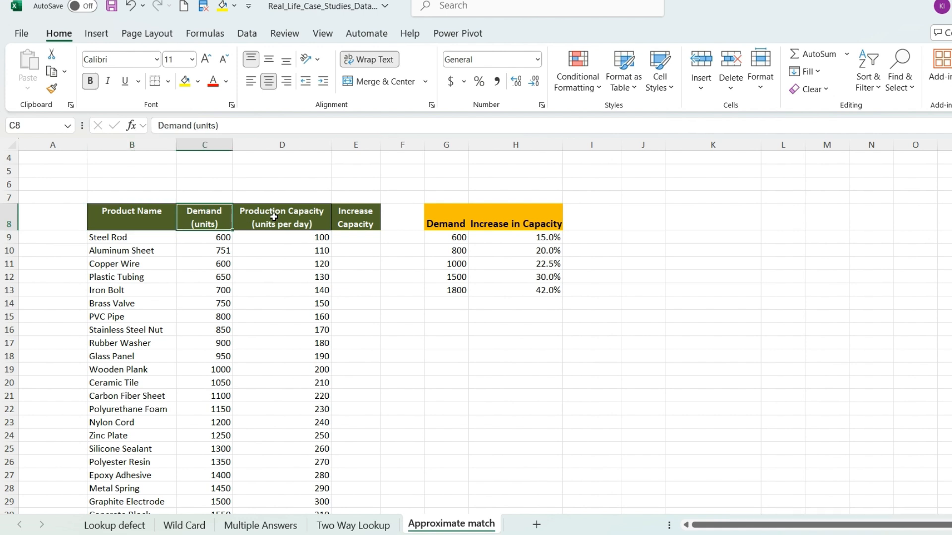
click(274, 216)
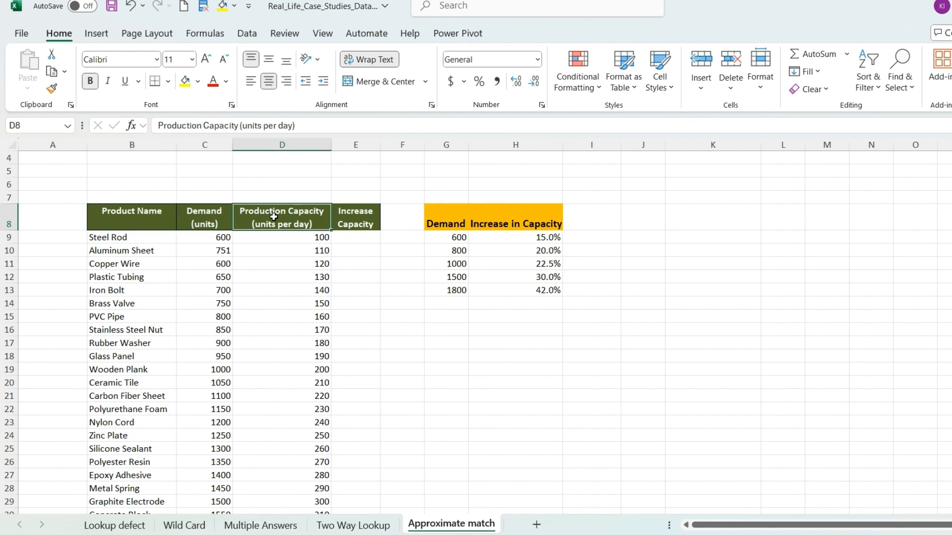
click(363, 224)
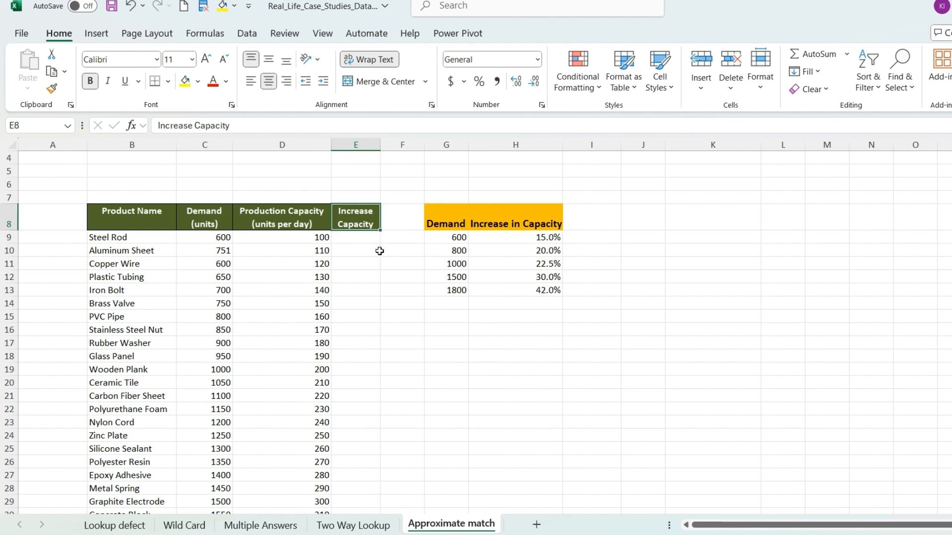
Step: Compare the Steel Rod demand in C9 with the demand thresholds in column G and their capacity increase percentages in column H
click(363, 236)
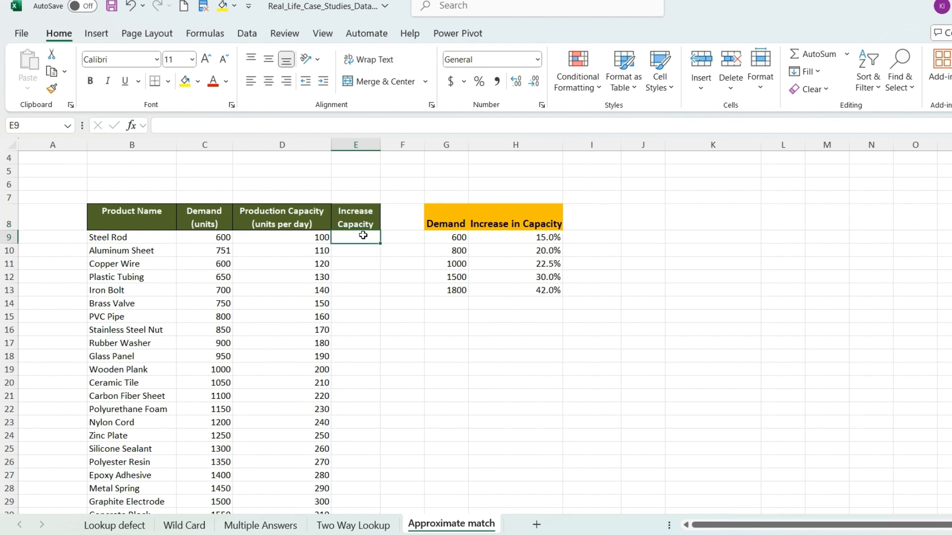
click(213, 215)
click(220, 238)
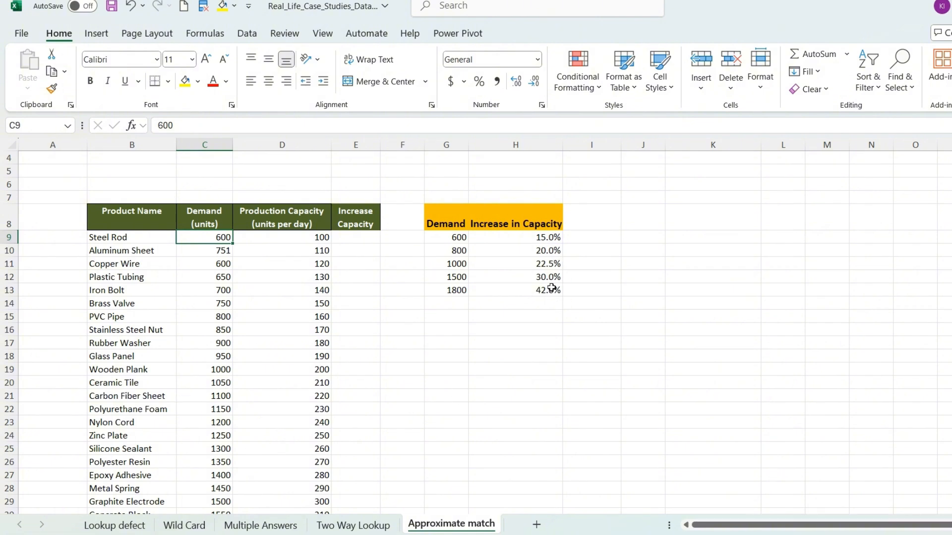
click(457, 239)
click(457, 252)
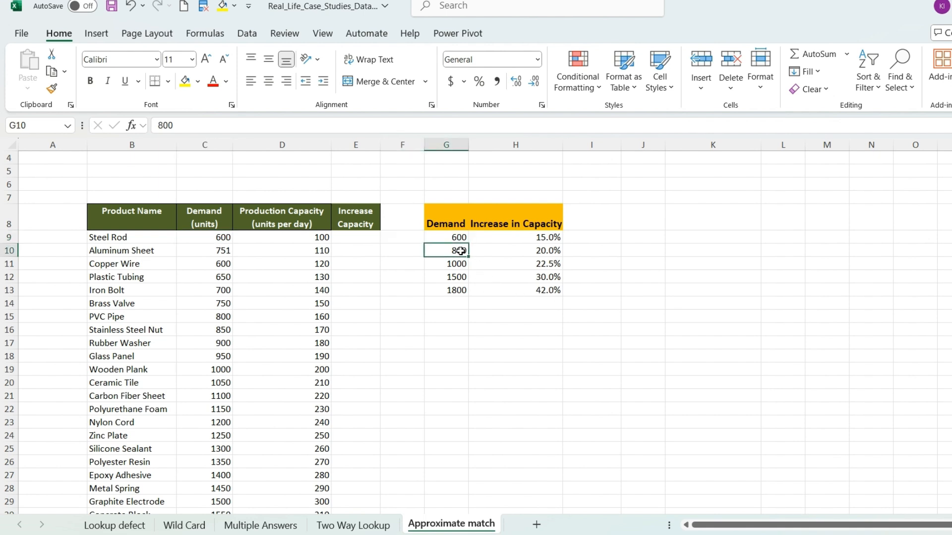
click(458, 236)
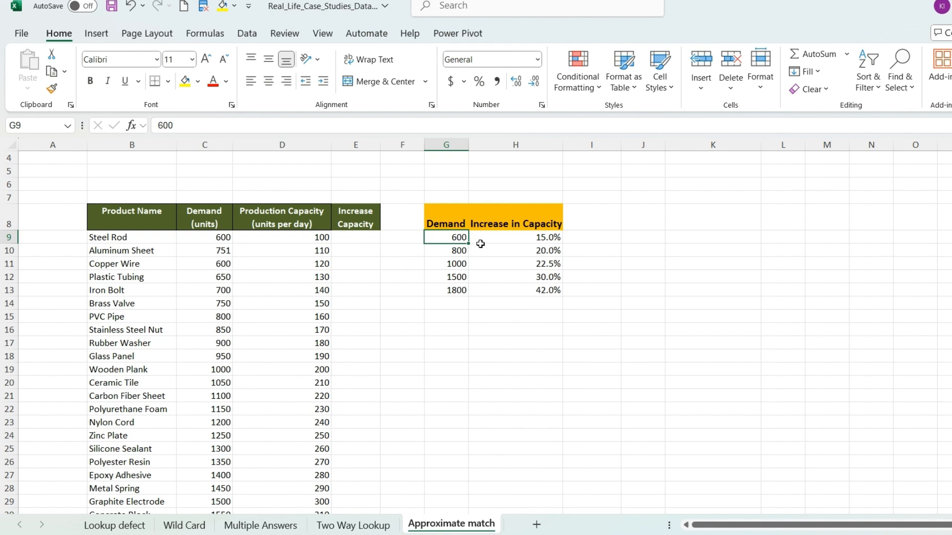
click(552, 239)
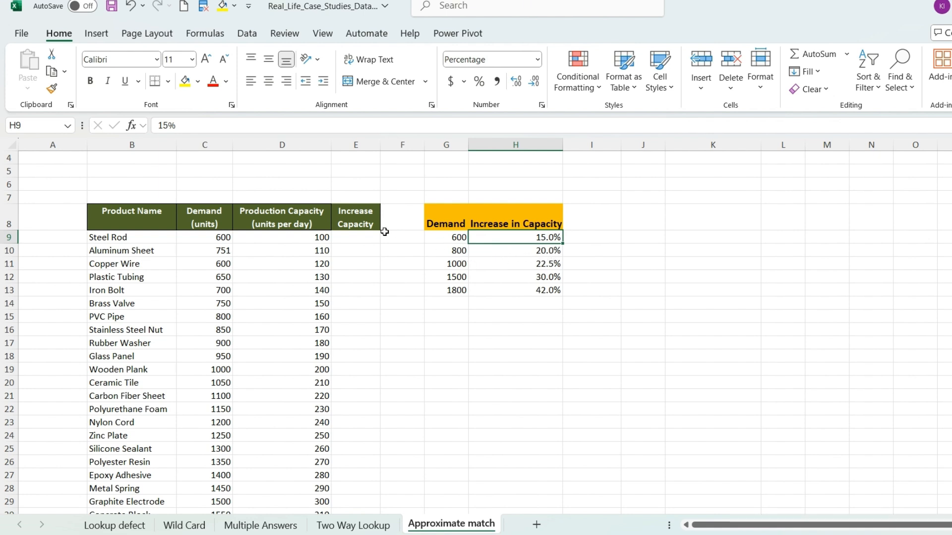
Step: In E9, start an XLOOKUP formula with C9 as the lookup value and $G$9:$G$13 as the absolute lookup array
click(368, 238)
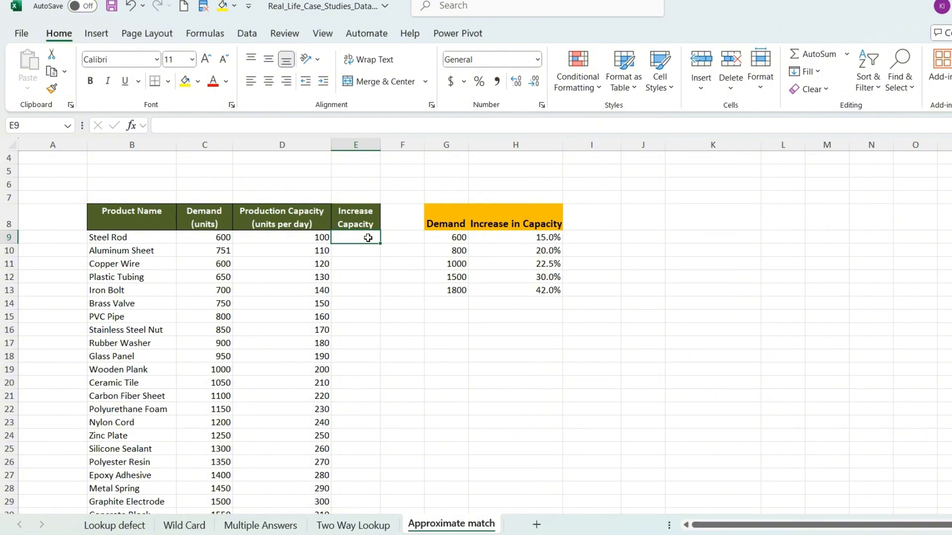
text(=x)
key(Tab)
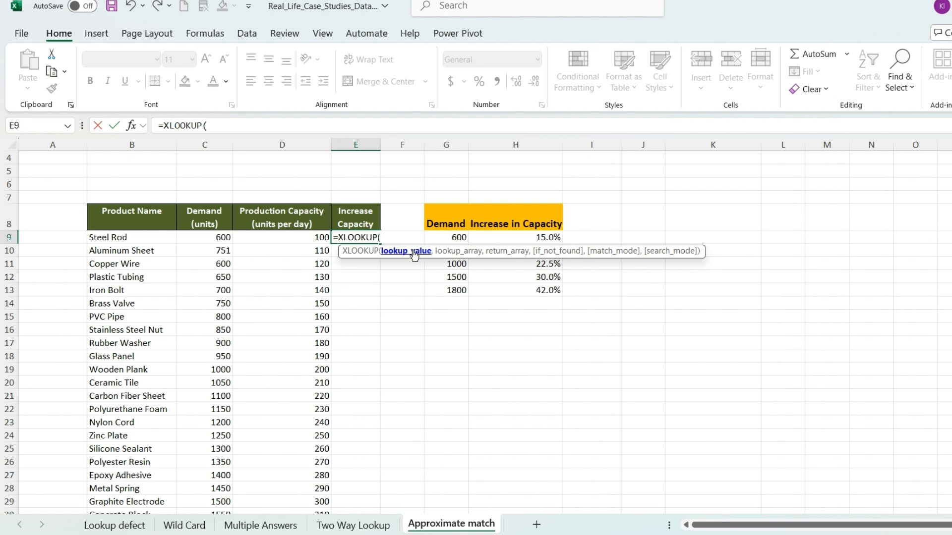
click(228, 236)
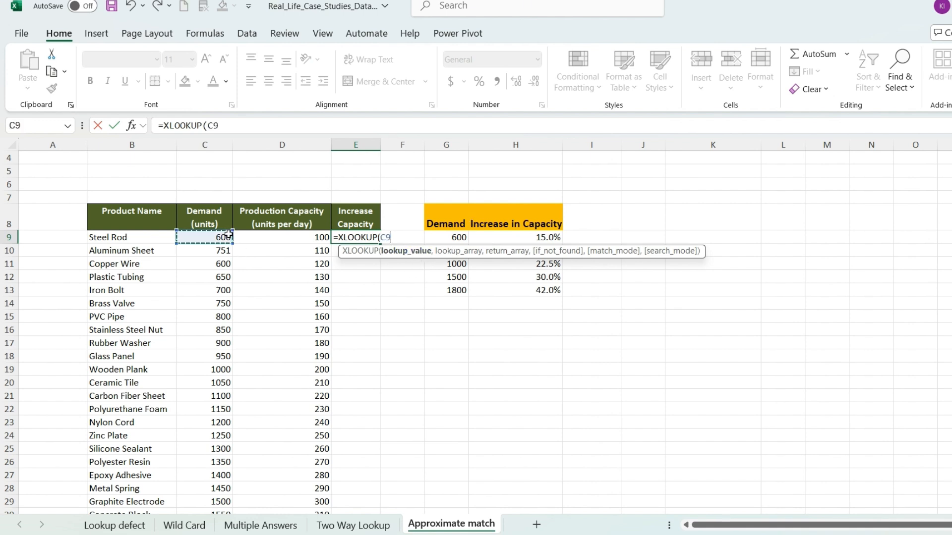
text(,)
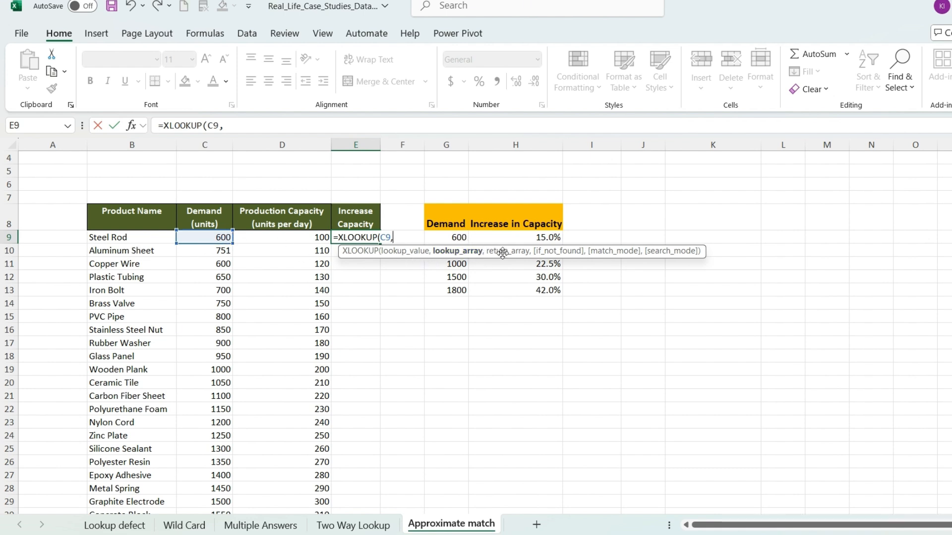
drag(502, 253, 483, 177)
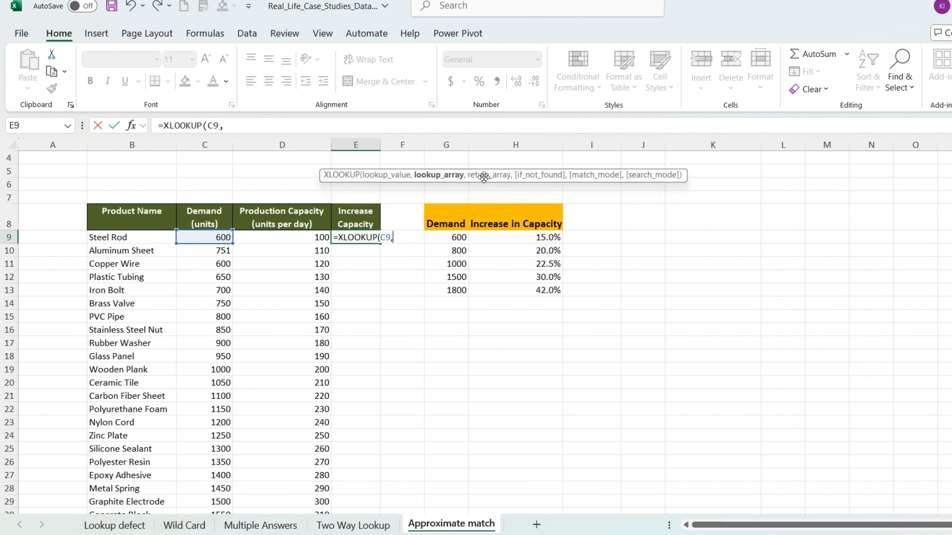
drag(455, 237, 465, 288)
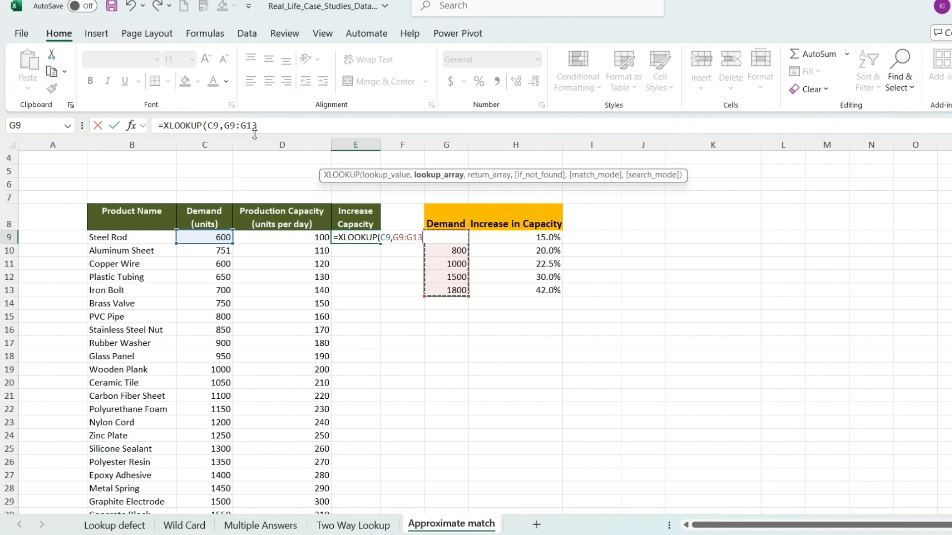
key(F4)
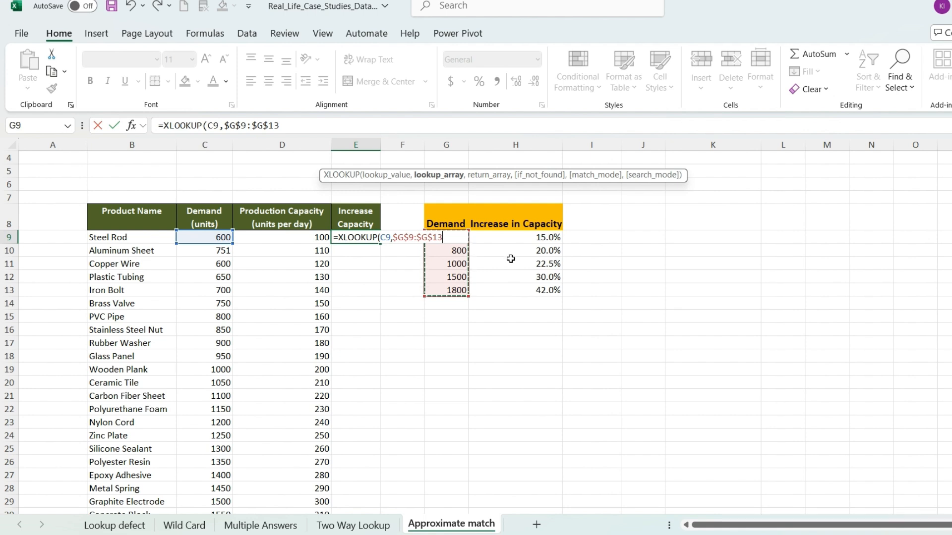
Step: Add $H$9:$H$13 as the absolute return array of the XLOOKUP formula in E9
text(,)
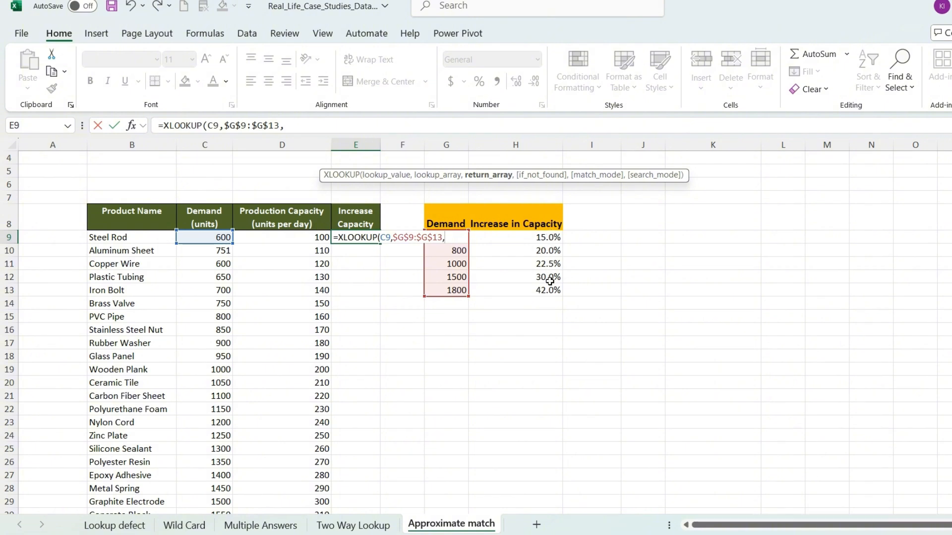
drag(550, 238, 555, 289)
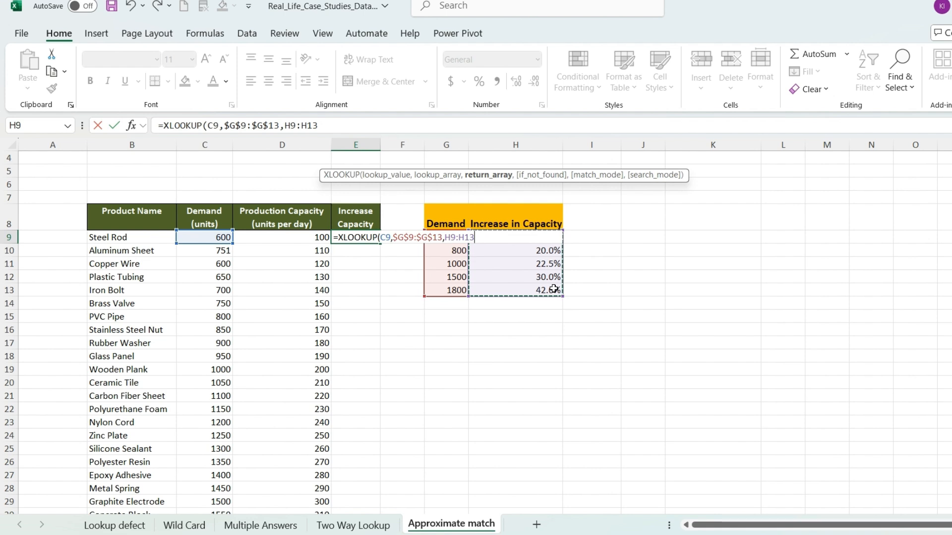
key(F4)
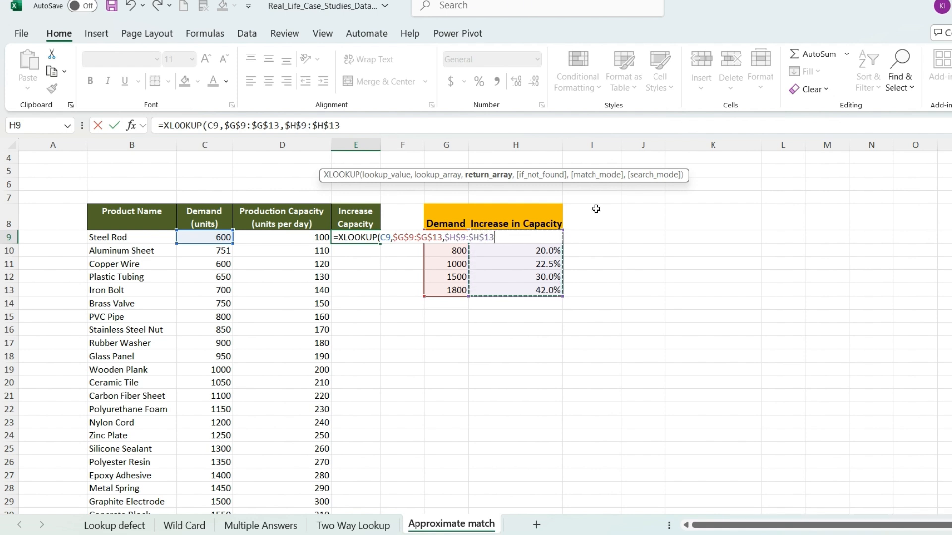
text(,)
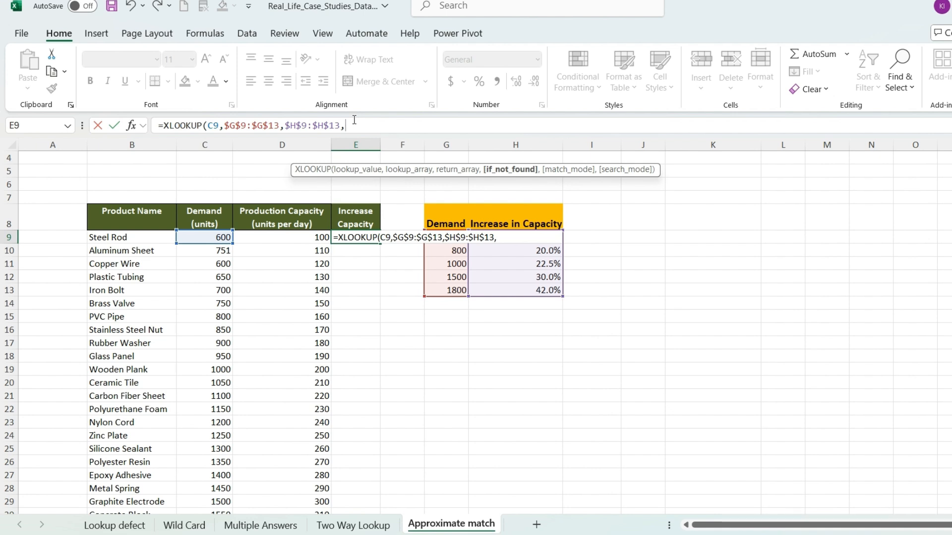
Step: Leave the if_not_found argument empty, set the match mode to -1 (Exact match or next smaller item), and enter the formula
text(,)
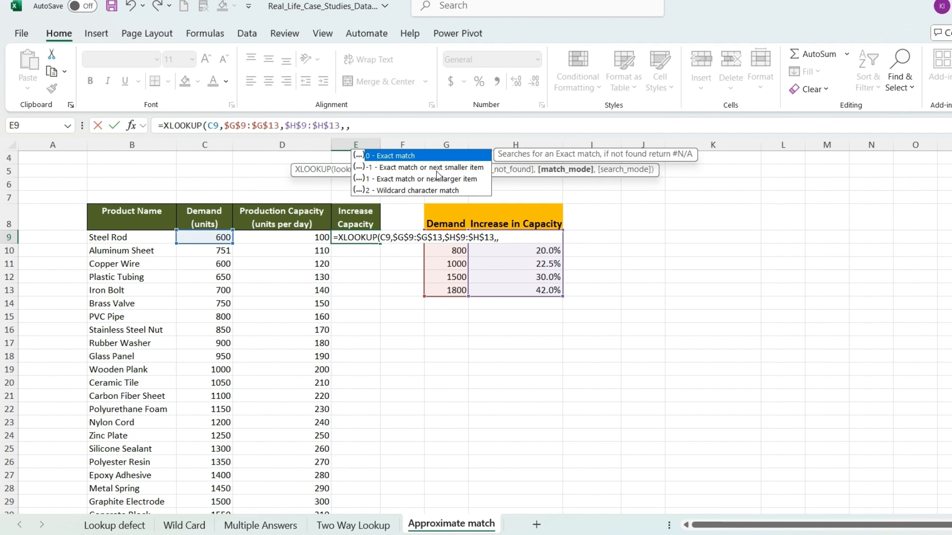
click(472, 168)
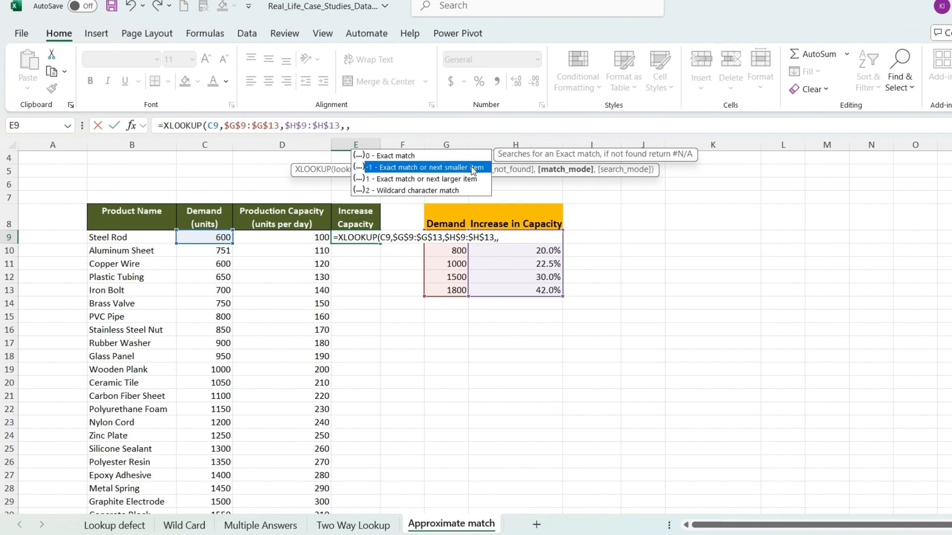
double_click(472, 169)
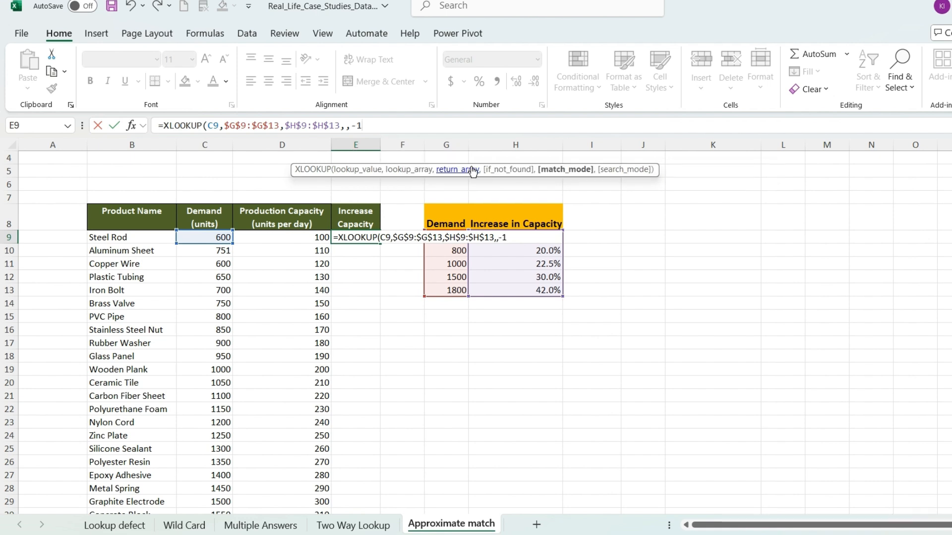
text())
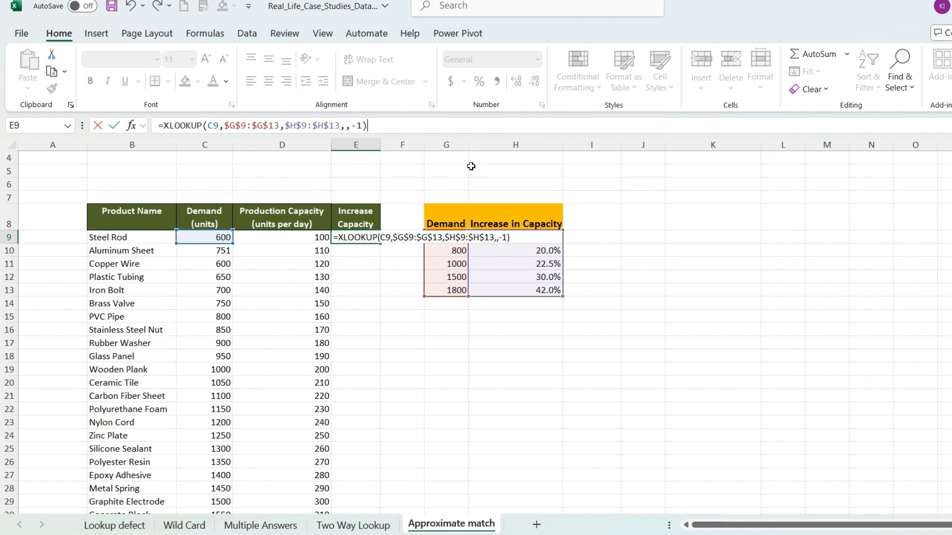
key(Return)
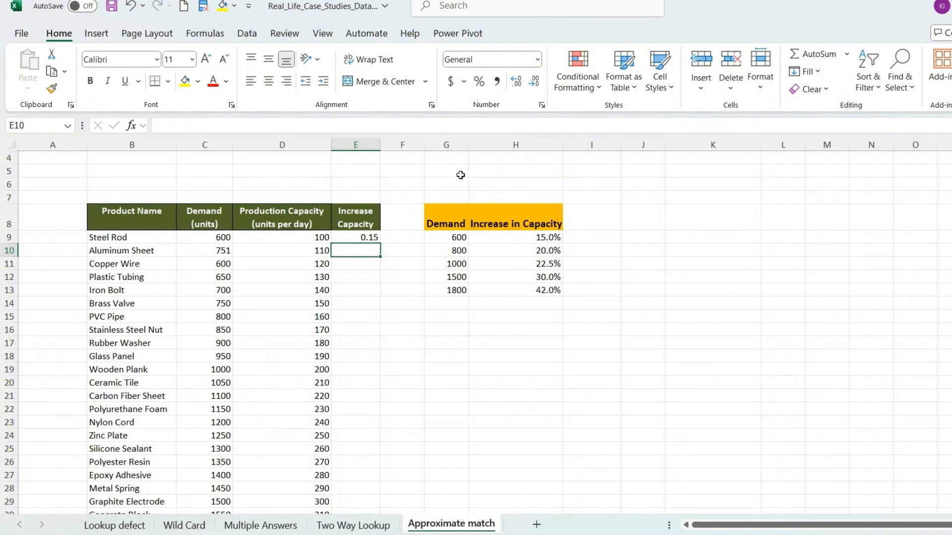
Step: Fill the XLOOKUP formula from E9 down the Increase Capacity column for all products
click(363, 239)
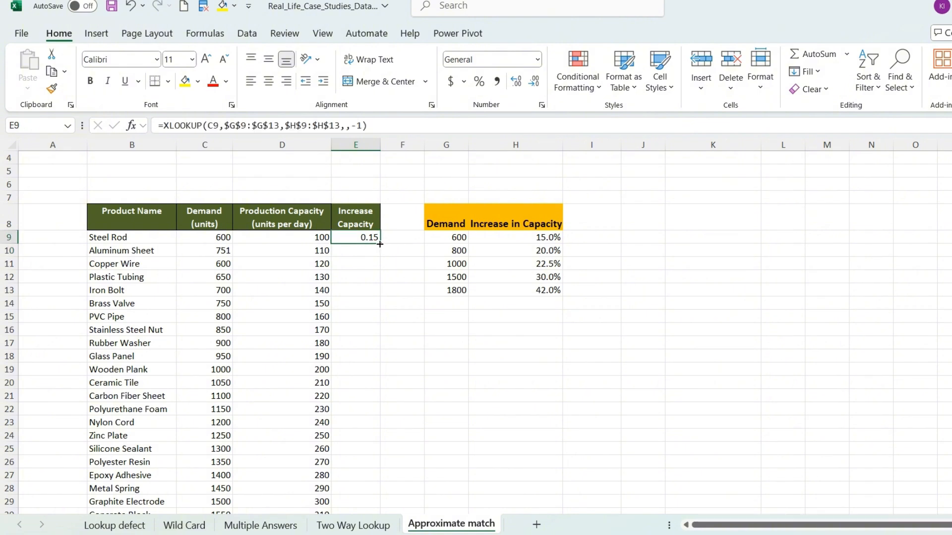
double_click(380, 244)
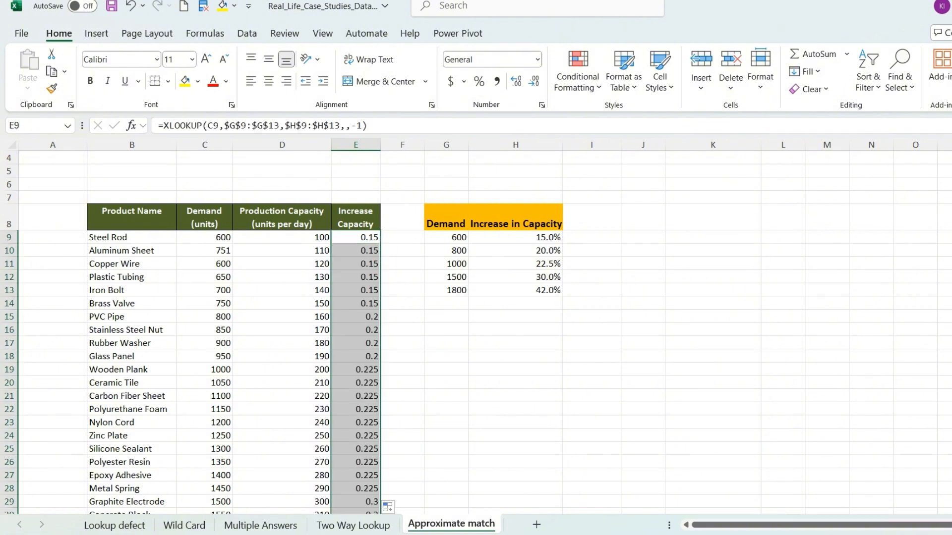
click(400, 276)
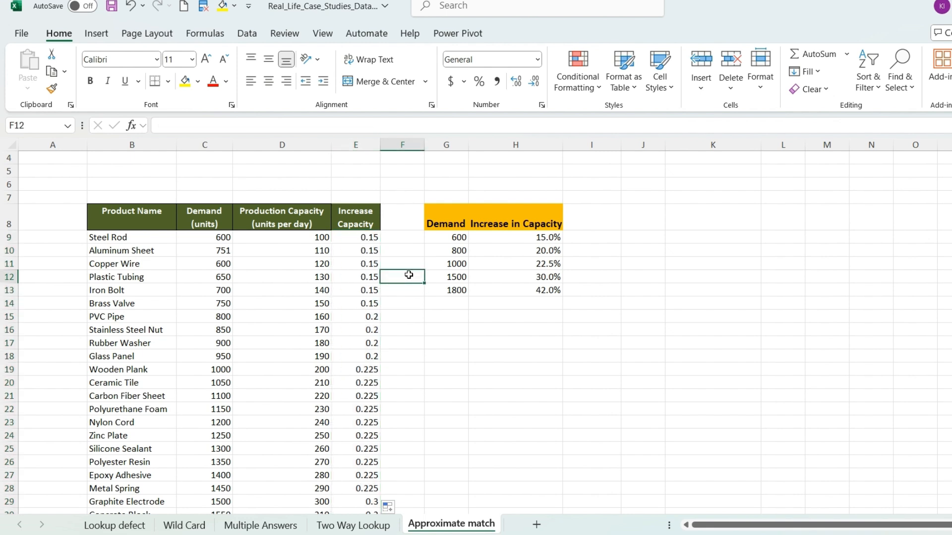
Step: Check the lookup results for the Steel Rod, Wooden Plank and Ceramic Tile demands against the threshold table
click(374, 240)
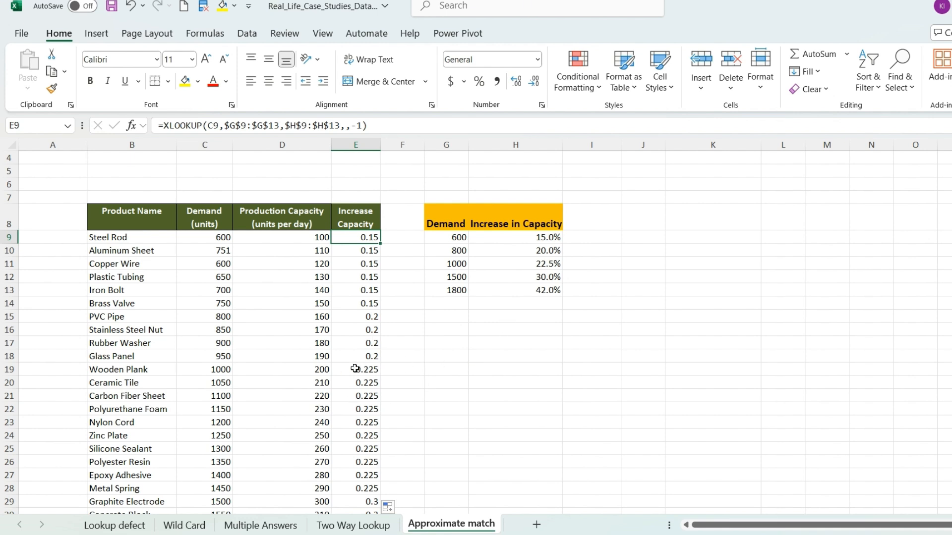
click(219, 371)
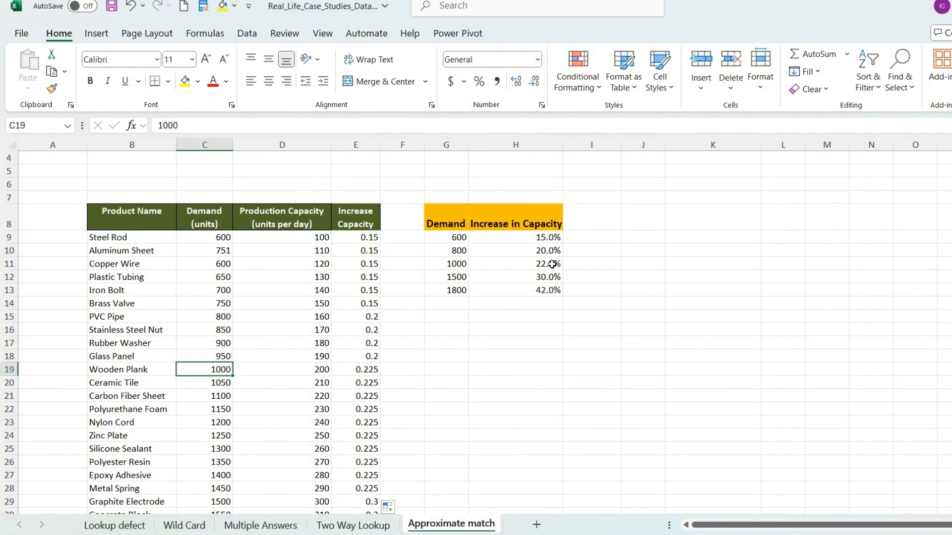
click(226, 382)
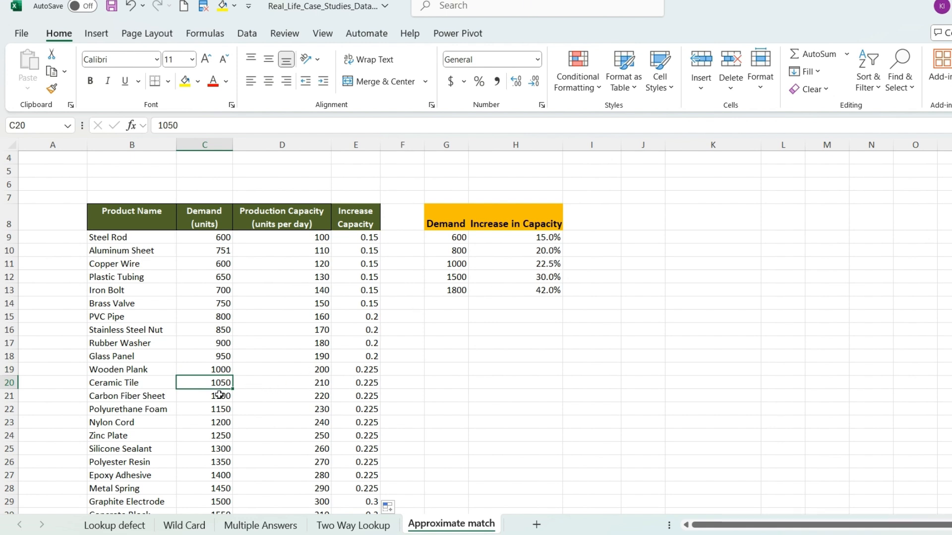
Step: Multiply the XLOOKUP result in E9 by the production capacity in D9
click(372, 238)
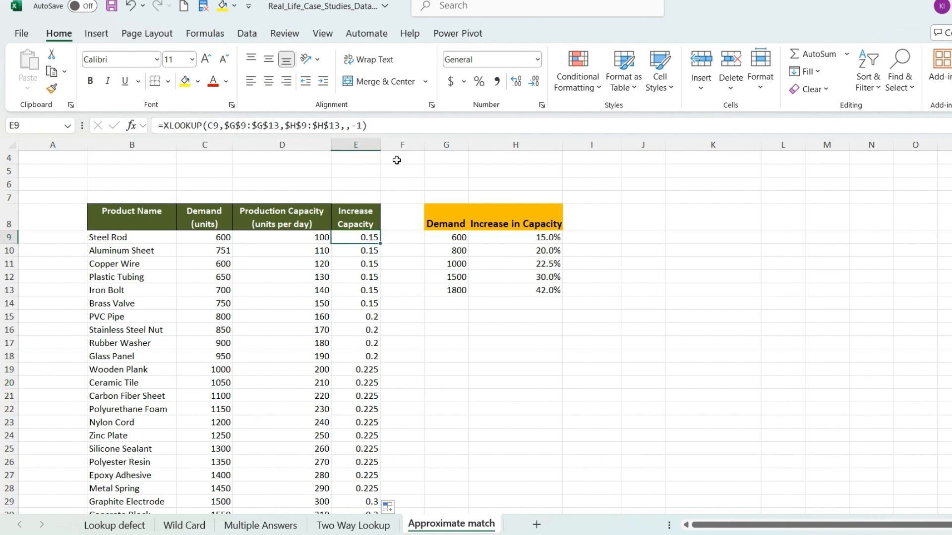
click(403, 130)
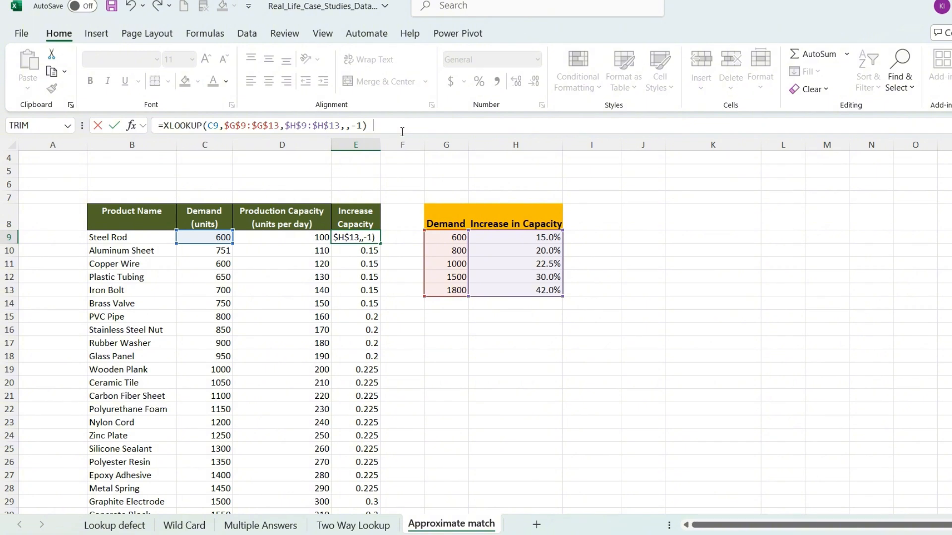
text(*)
click(302, 240)
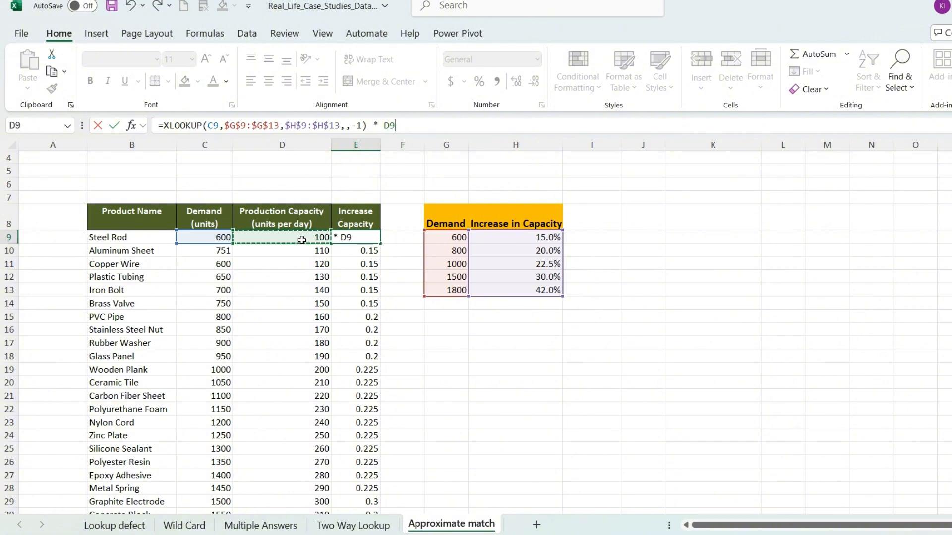
click(114, 125)
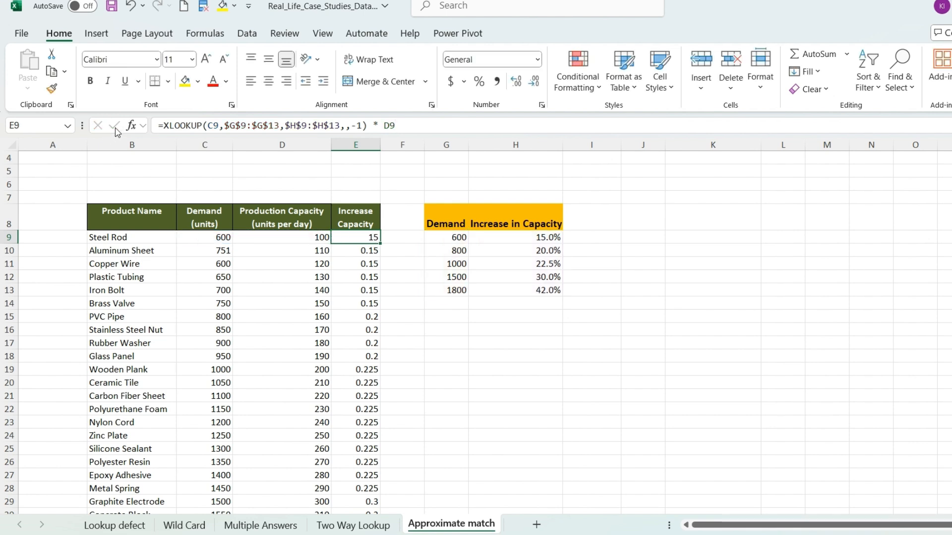
Step: Fill the updated E9 formula down the Increase Capacity column and review the results through row 33
double_click(381, 242)
click(367, 463)
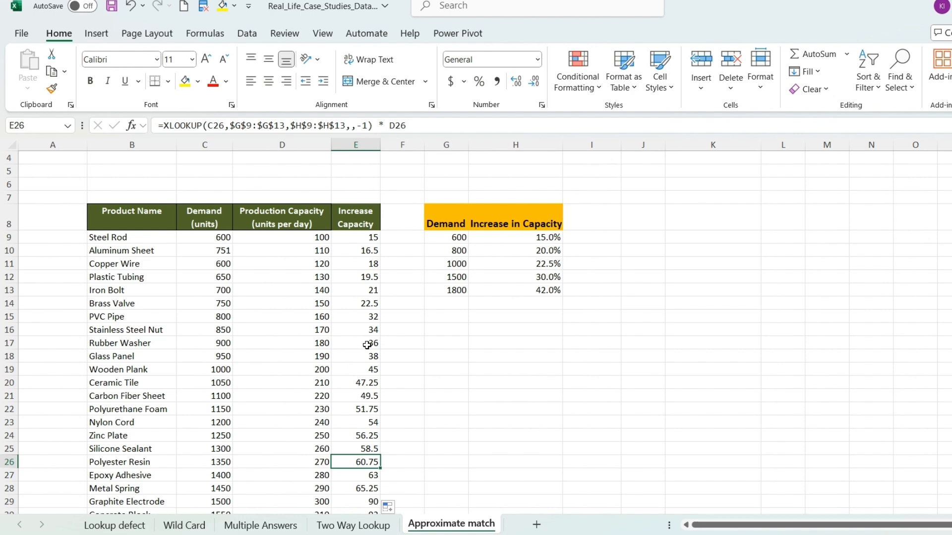
scroll(367, 345, down, 2)
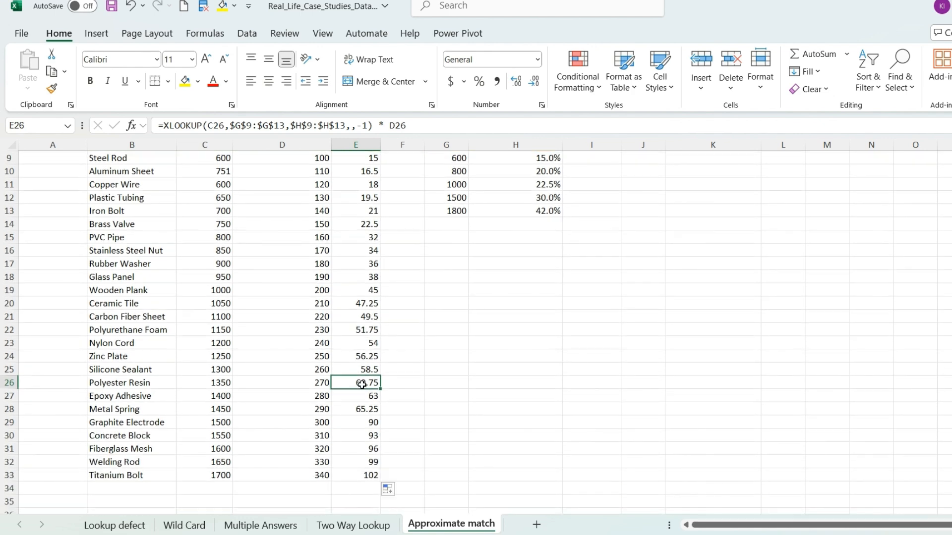
scroll(349, 435, up, 2)
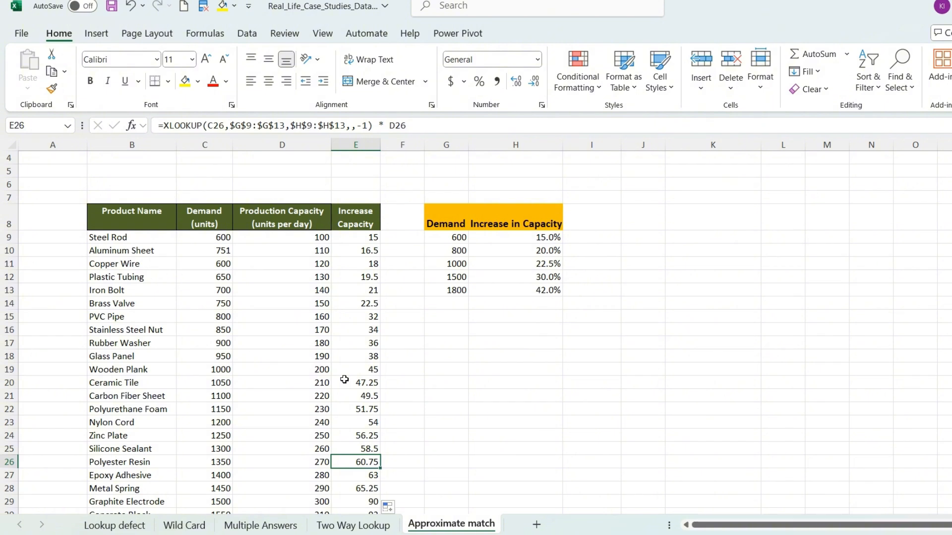